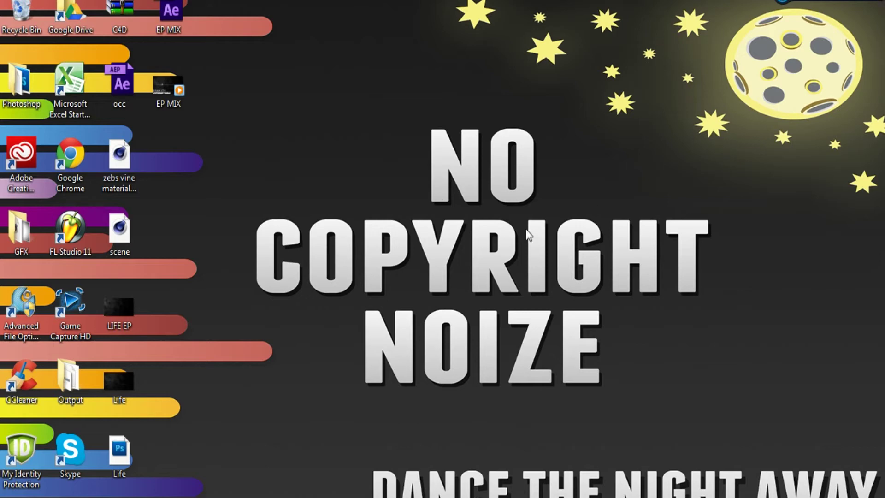
# Empty the Recycle Bin.
pyautogui.rightClick(12, 17)
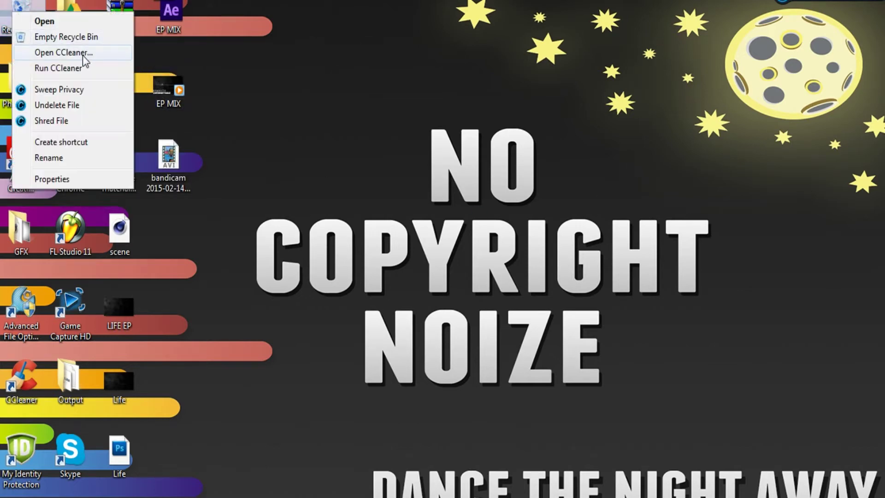
pyautogui.click(93, 41)
pyautogui.click(513, 260)
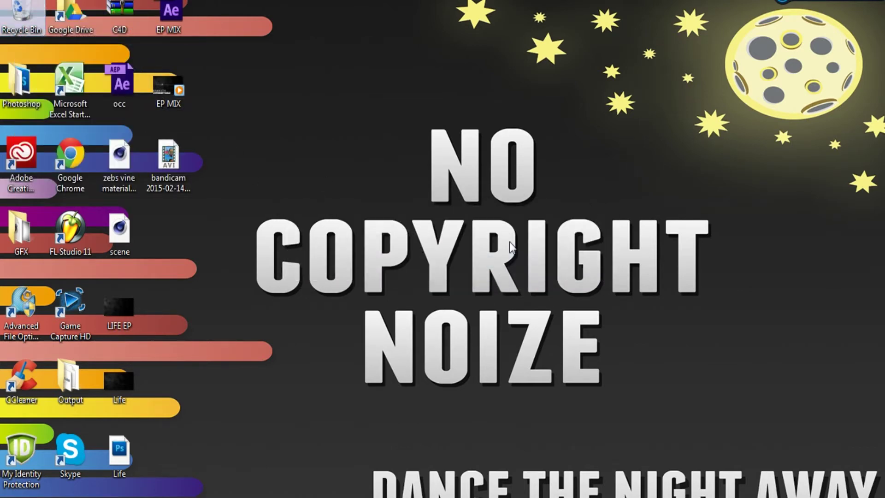
# View the LIFE EP and Life images on the desktop one after the other, closing each.
pyautogui.doubleClick(125, 296)
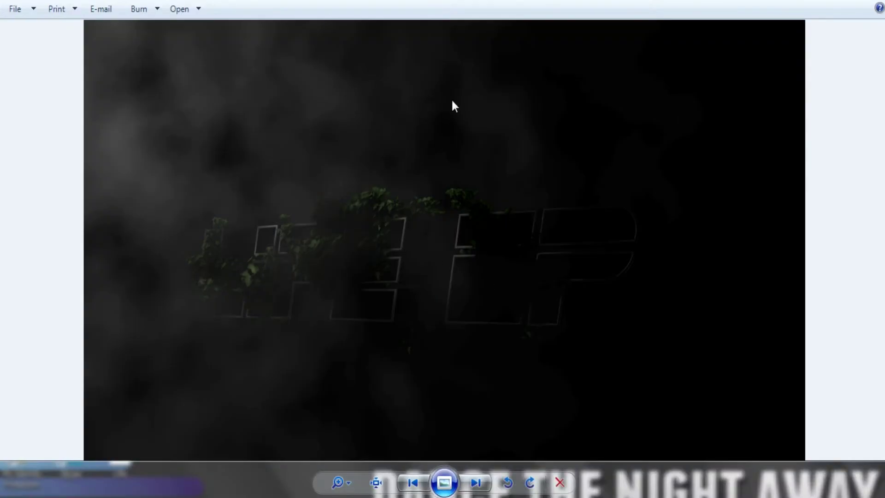
pyautogui.rightClick(300, 495)
pyautogui.click(276, 477)
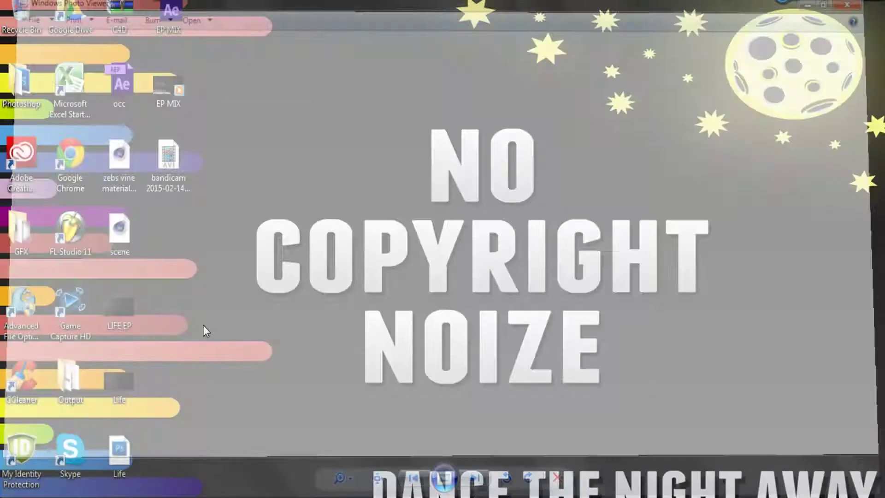
pyautogui.doubleClick(129, 372)
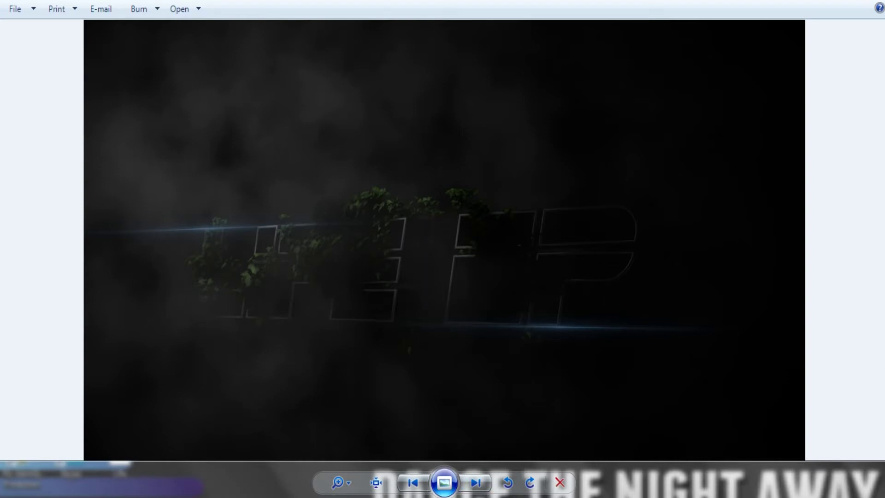
pyautogui.moveTo(258, 497)
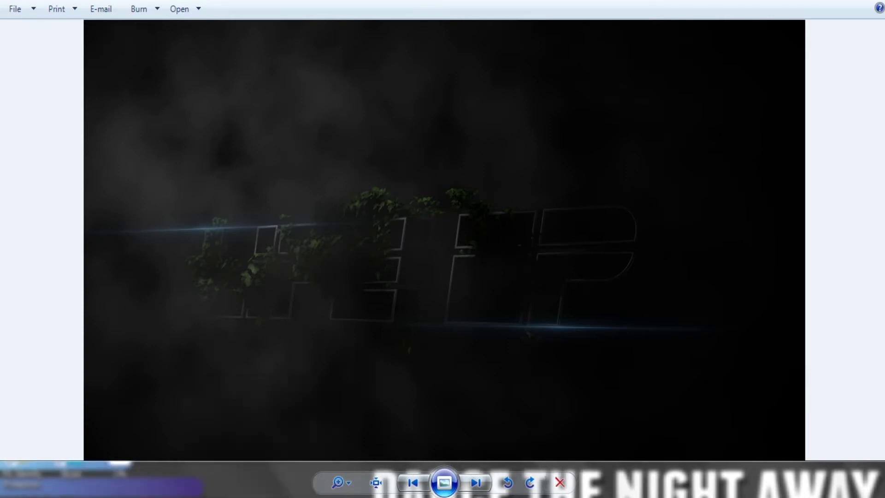
pyautogui.rightClick(271, 490)
pyautogui.click(270, 485)
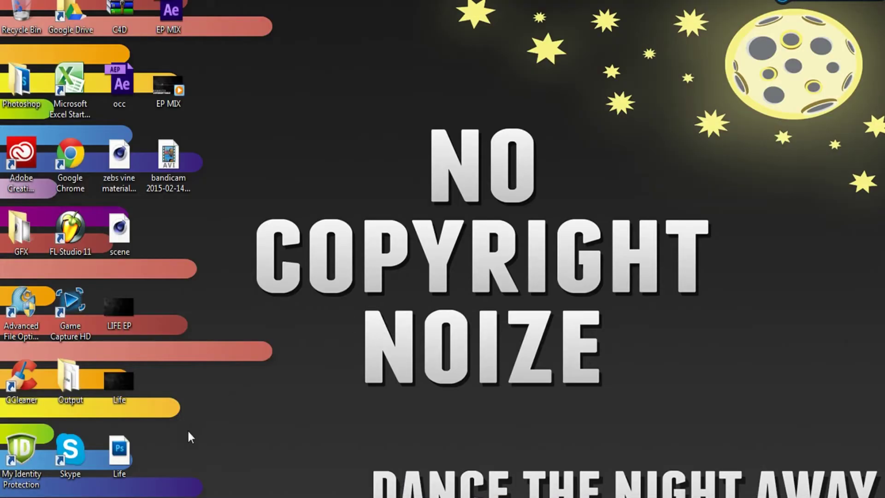
# Switch to Cinema 4D and review the render settings for Color Correction, Object Glow, Ambient Occlusion, Save and Output.
pyautogui.click(225, 492)
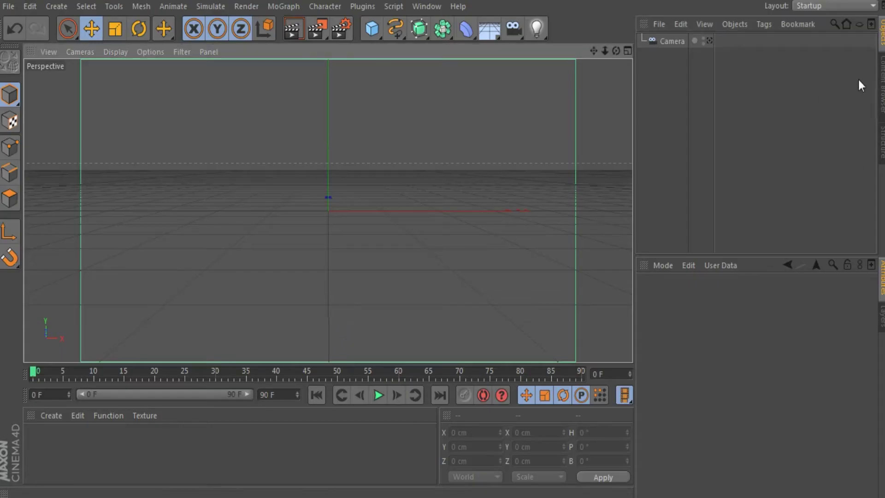
pyautogui.click(349, 30)
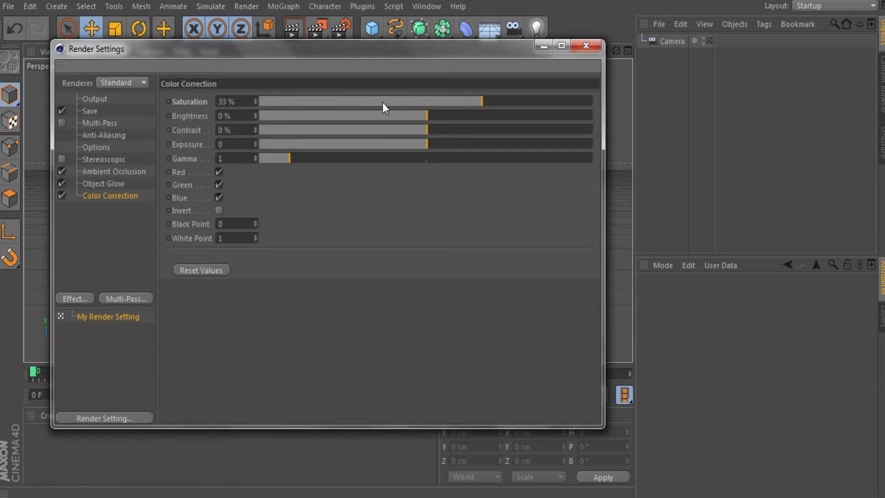
pyautogui.click(96, 183)
pyautogui.click(110, 171)
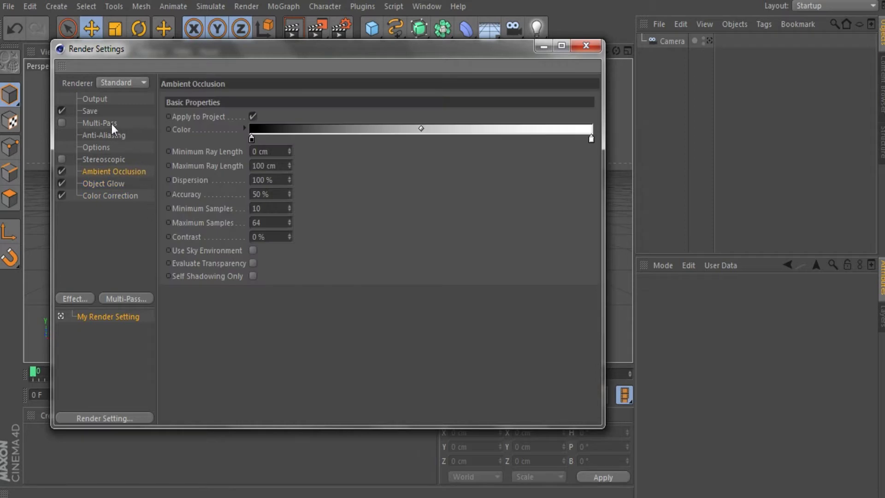
pyautogui.click(98, 112)
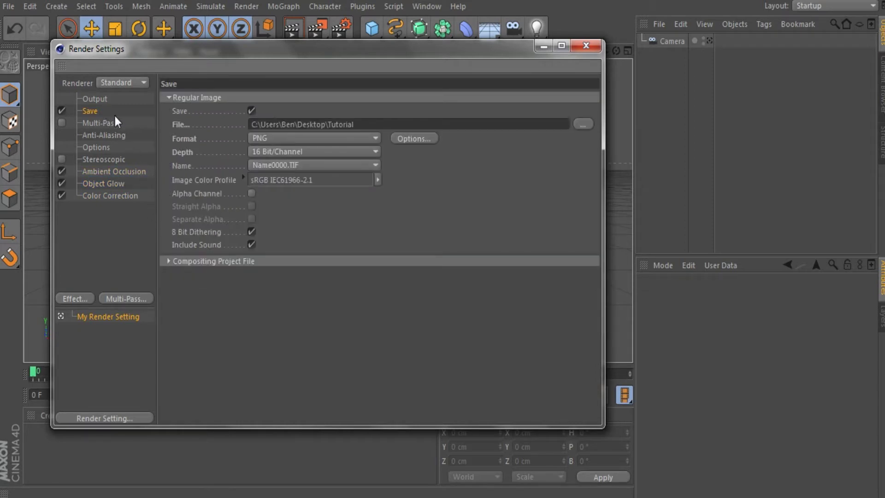
pyautogui.click(92, 100)
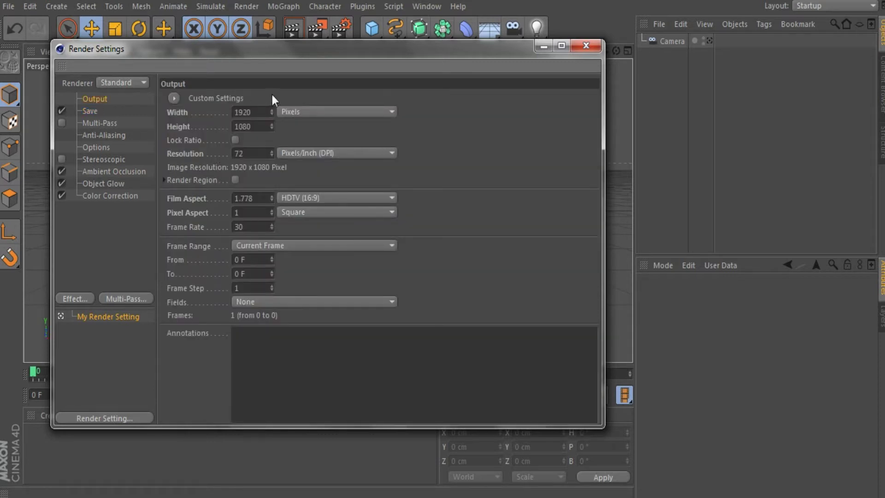
pyautogui.click(590, 45)
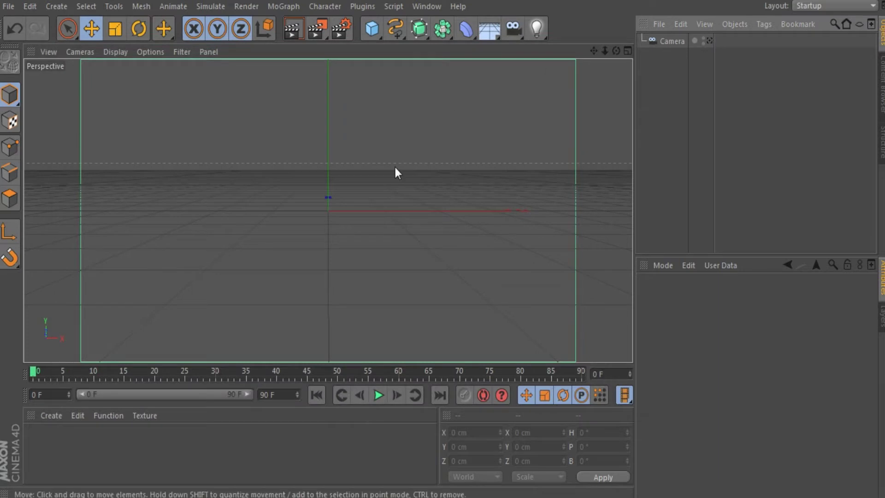
# Look through the scene's Camera object.
pyautogui.click(709, 41)
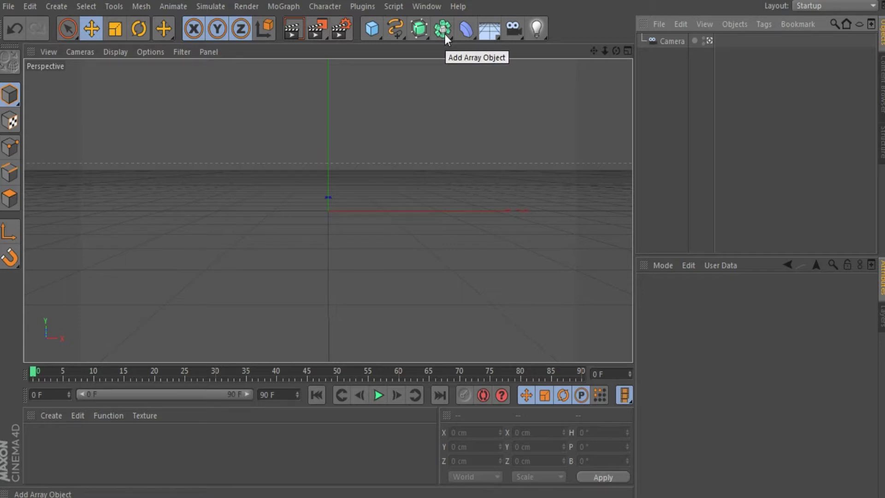
# Add a Floor object and render the current view to preview it.
pyautogui.click(482, 30)
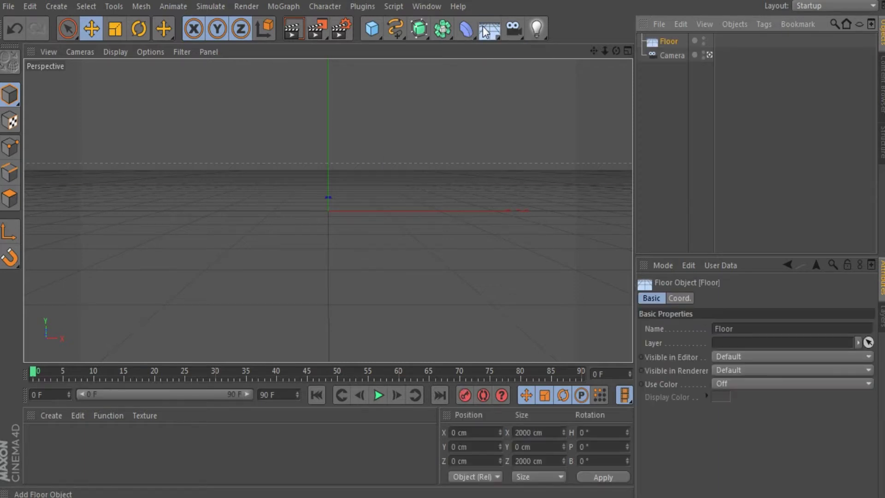
pyautogui.click(469, 110)
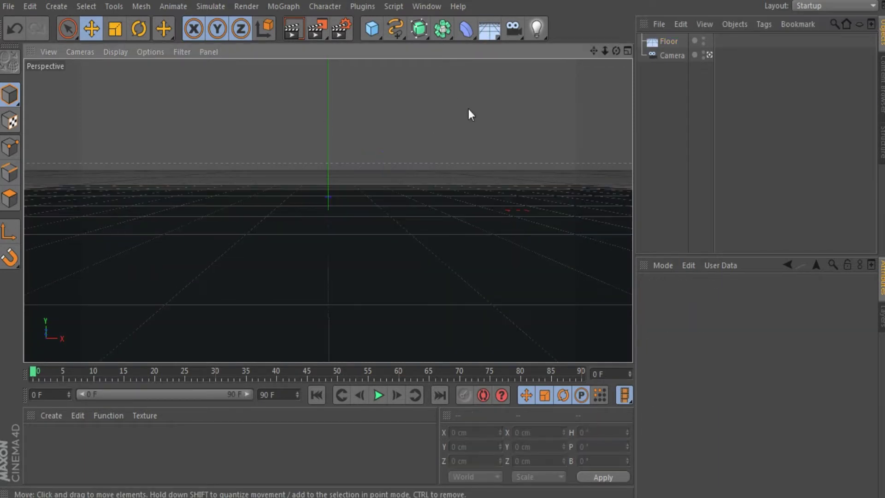
pyautogui.click(463, 291)
pyautogui.click(446, 156)
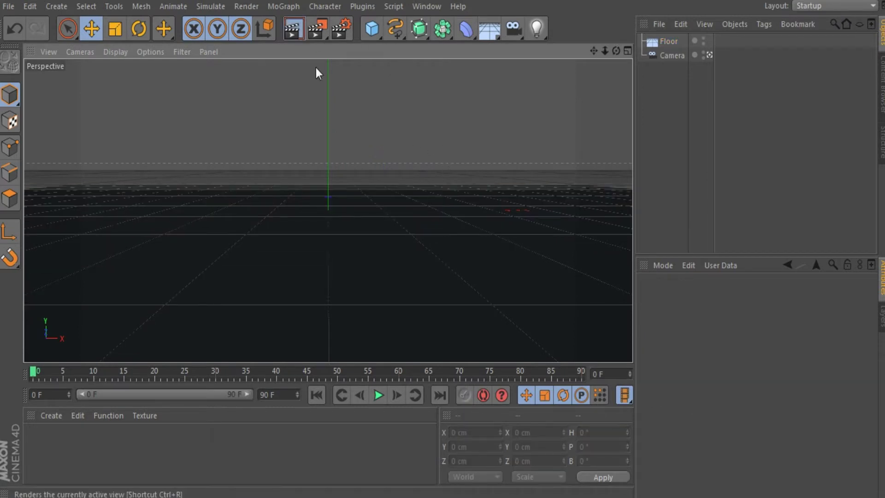
pyautogui.hotkey('ctrl', 'r')
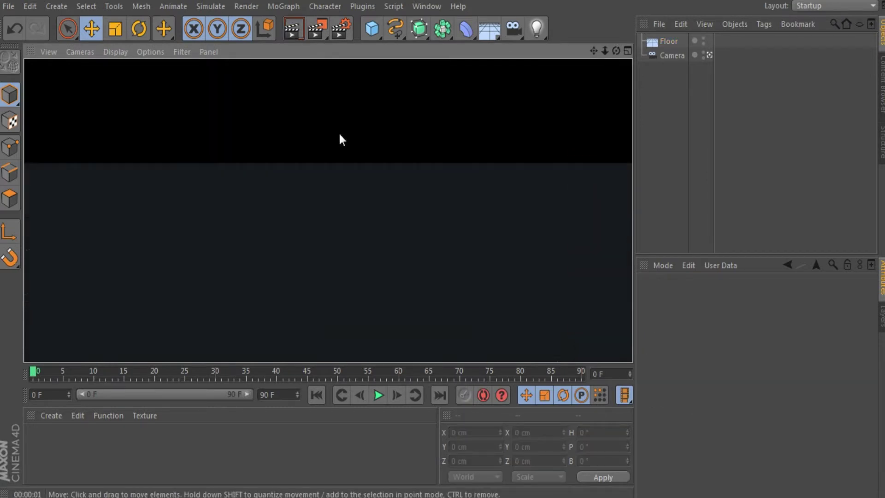
pyautogui.click(435, 219)
pyautogui.click(427, 151)
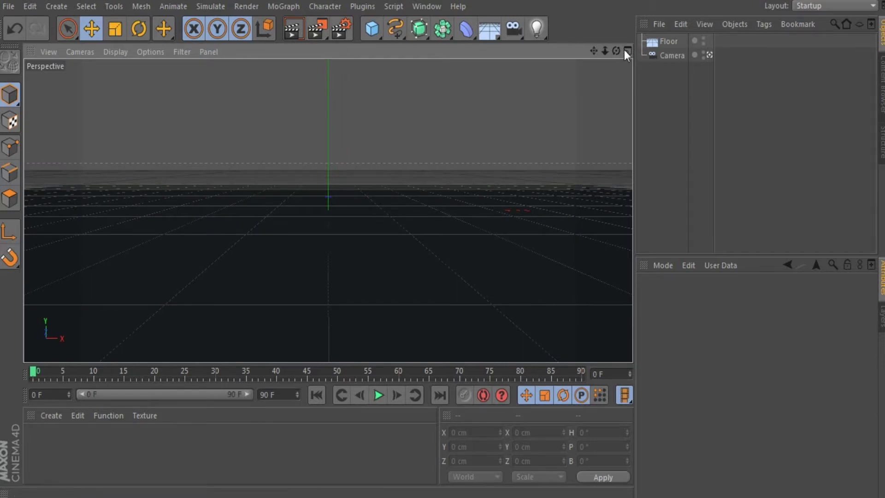
# Draw a wavy freehand spline in the Top view, starting on the positive X side and ending near the Z axis.
pyautogui.click(395, 29)
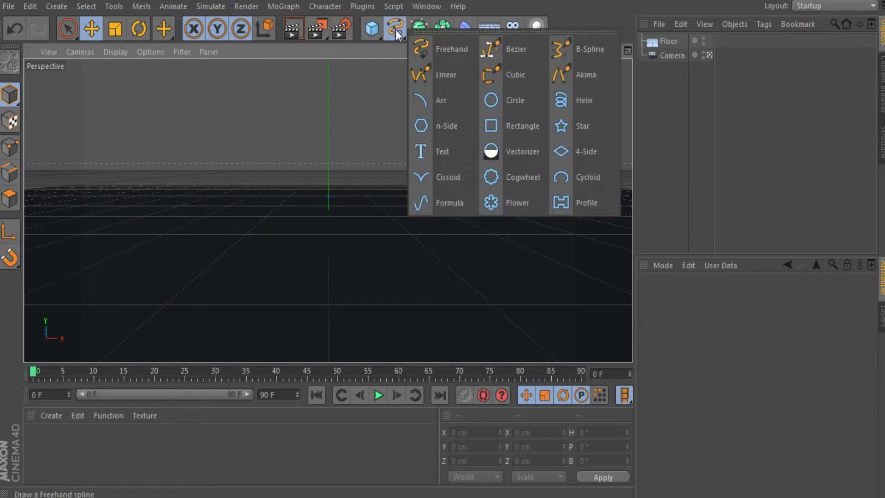
pyautogui.click(450, 47)
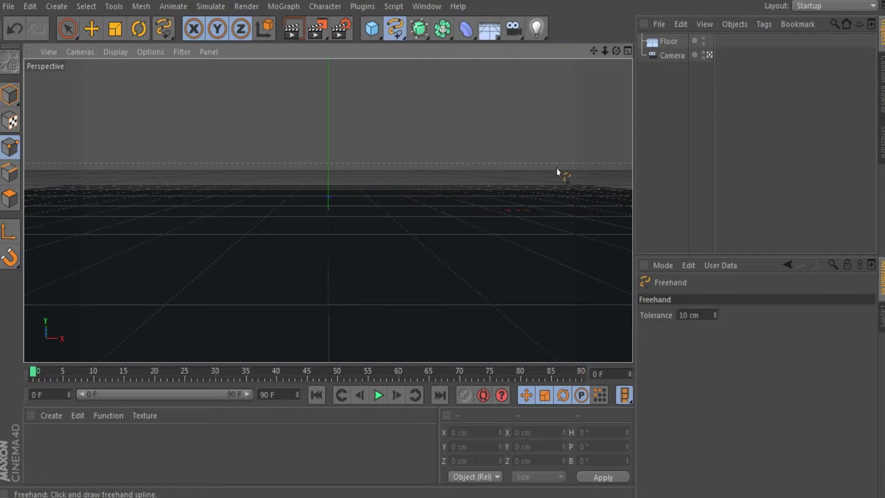
pyautogui.click(627, 51)
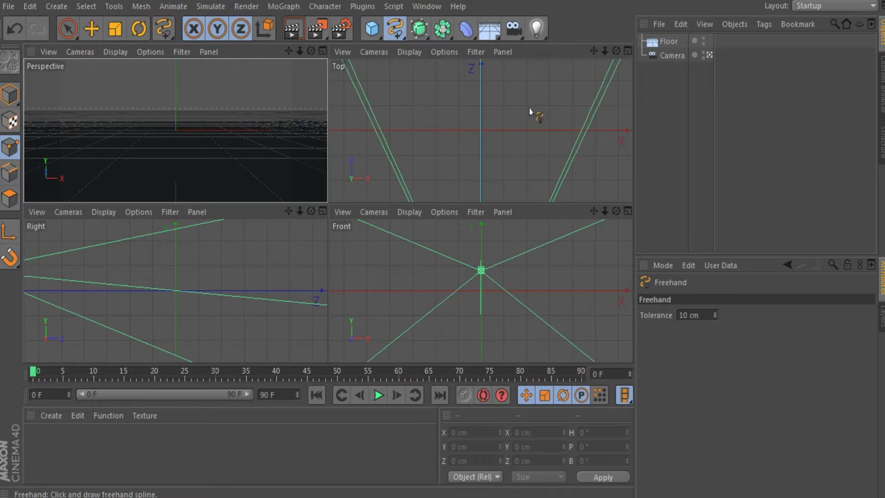
pyautogui.moveTo(525, 101)
pyautogui.mouseDown()
pyautogui.moveTo(530, 148)
pyautogui.moveTo(510, 183)
pyautogui.moveTo(474, 184)
pyautogui.mouseUp()
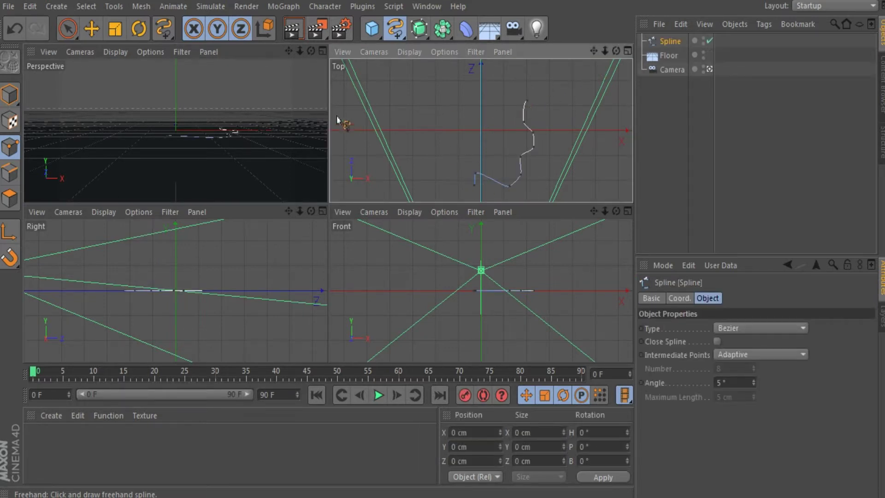
pyautogui.click(322, 51)
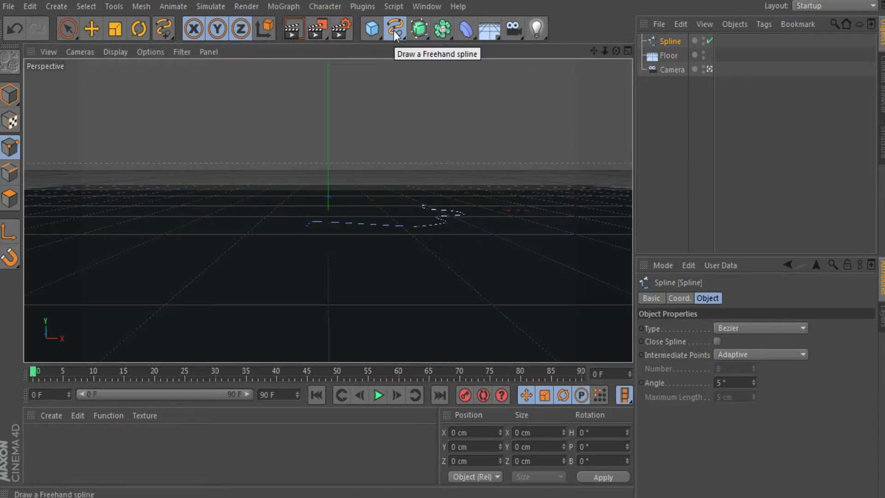
# Add a Sweep NURBS and a Circle spline, and nest the Circle above the freehand Spline inside the Sweep NURBS.
pyautogui.moveTo(401, 30); pyautogui.dragTo(448, 40)
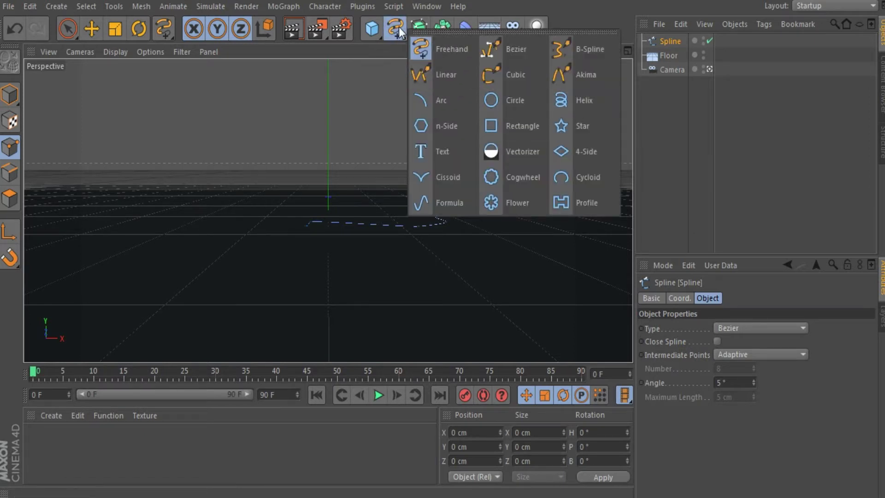
pyautogui.moveTo(418, 29); pyautogui.dragTo(492, 107)
pyautogui.moveTo(457, 29); pyautogui.dragTo(538, 95)
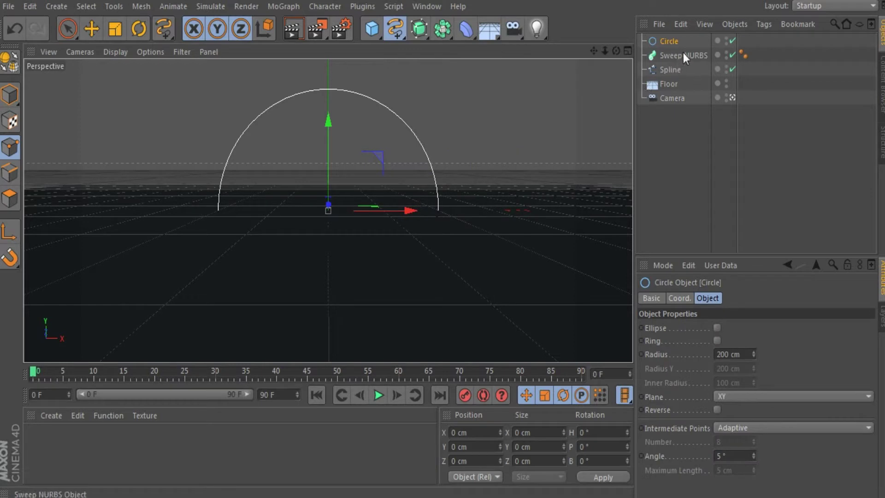
pyautogui.moveTo(664, 43); pyautogui.dragTo(675, 59)
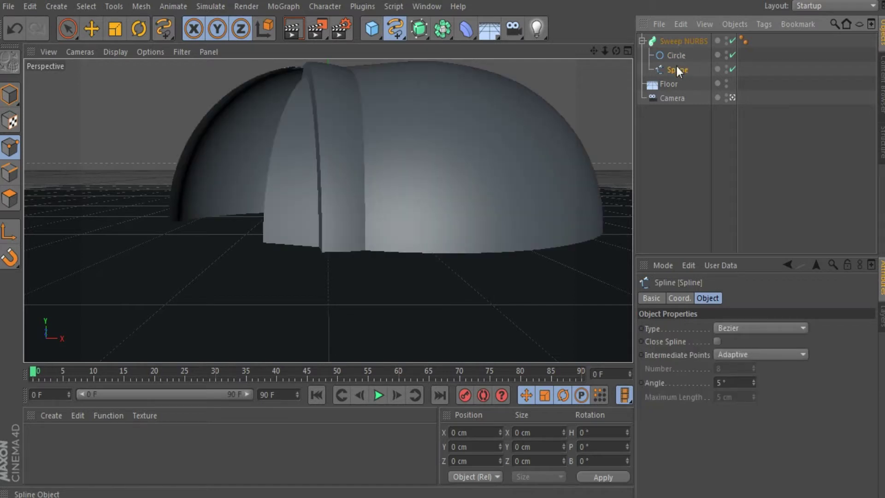
# Set the Circle's radius to 3 cm and move the swept vine slightly upward along Y.
pyautogui.doubleClick(729, 353)
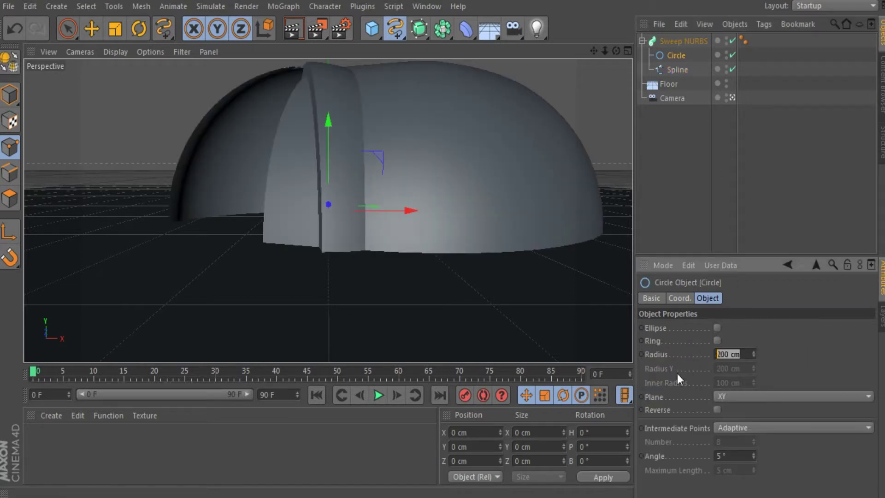
pyautogui.write('2')
pyautogui.press('Return')
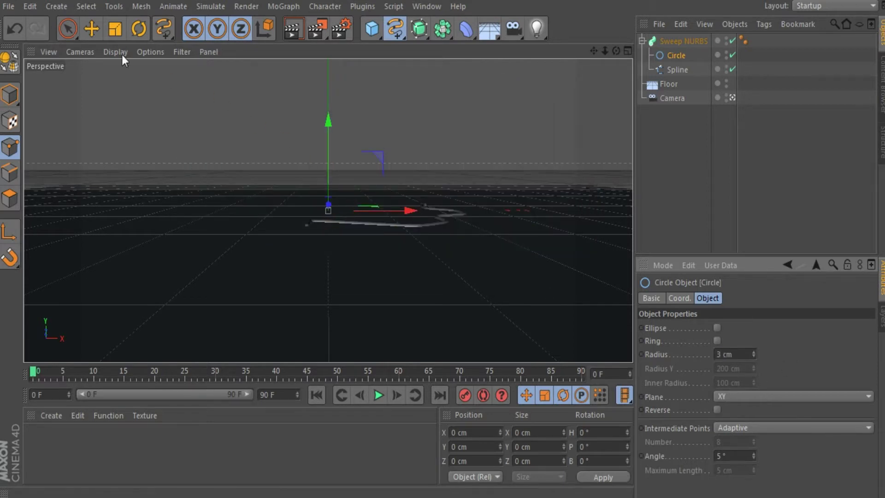
pyautogui.click(93, 29)
pyautogui.moveTo(330, 137); pyautogui.dragTo(326, 121)
pyautogui.click(683, 41)
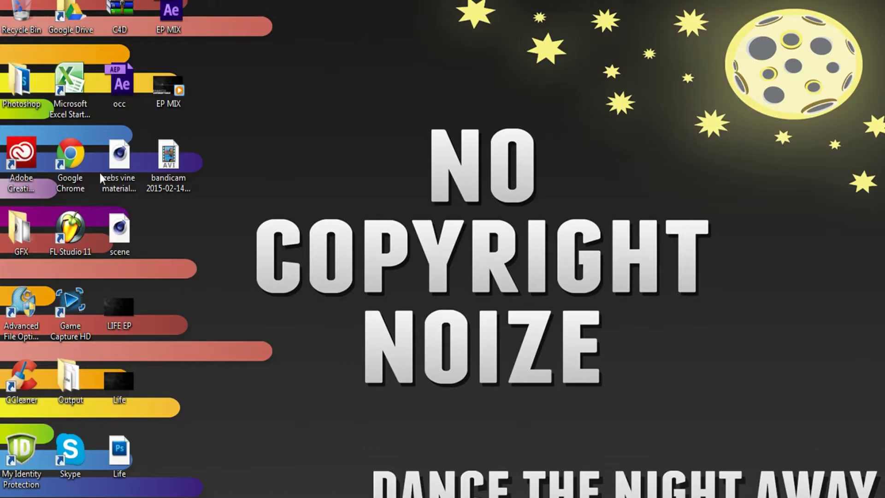
# Open the zebs vine materials preset from the desktop and load Mat.1 into the scene's materials.
pyautogui.doubleClick(121, 166)
pyautogui.click(340, 146)
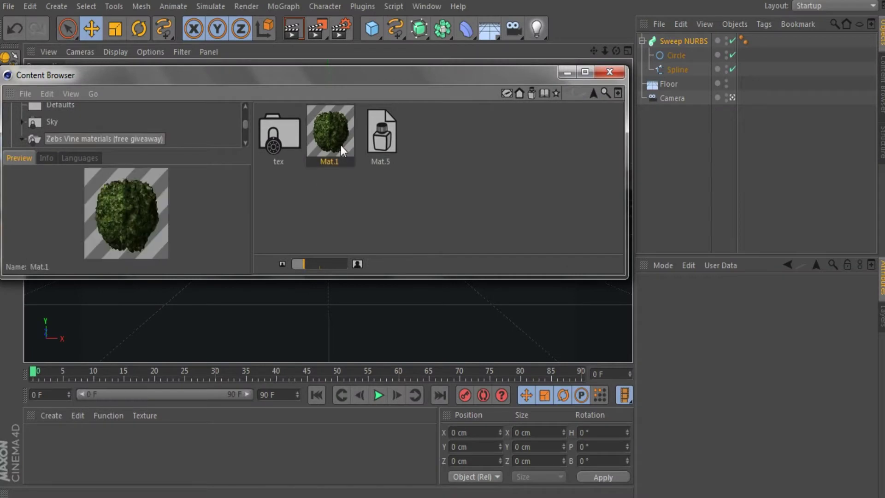
pyautogui.doubleClick(340, 145)
pyautogui.click(607, 72)
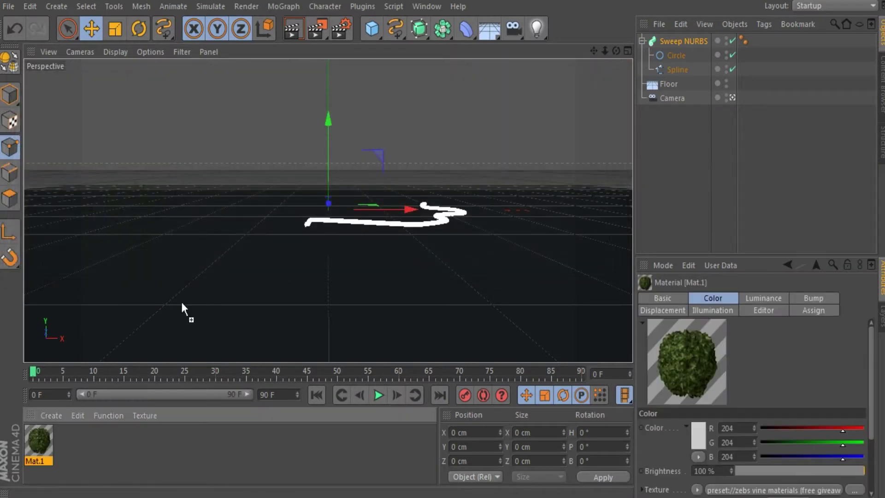
# Apply Mat.1 to the Sweep NURBS and render the view to preview the textured vine.
pyautogui.moveTo(182, 308); pyautogui.dragTo(698, 38)
pyautogui.click(642, 41)
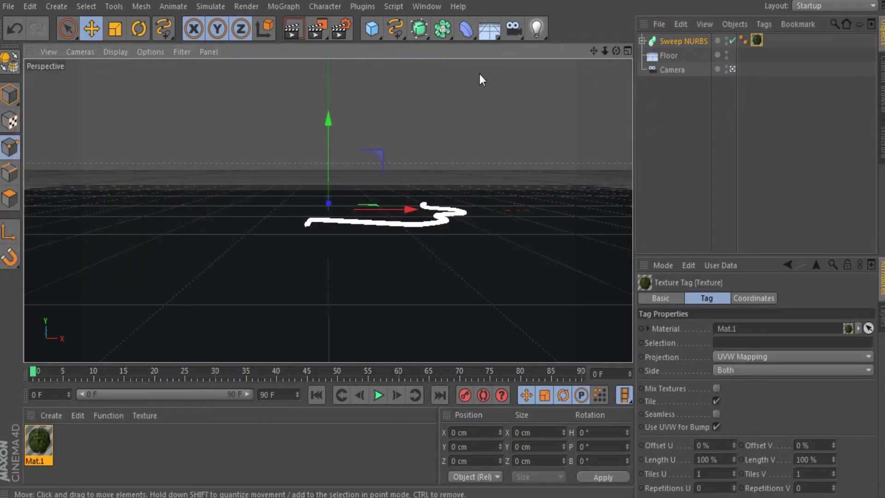
pyautogui.click(300, 30)
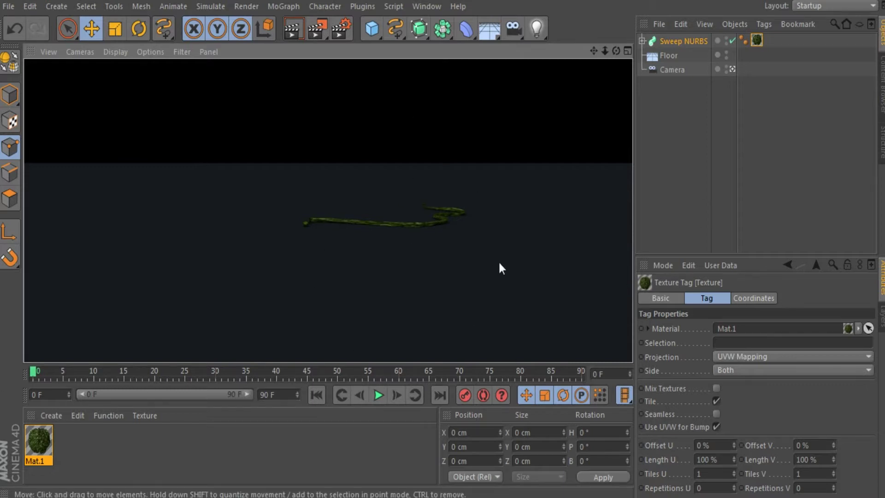
# Delete the Sweep NURBS with its splines and the Floor, keeping only the Camera.
pyautogui.click(686, 98)
pyautogui.moveTo(716, 138); pyautogui.dragTo(672, 18)
pyautogui.click(680, 40)
pyautogui.press('Delete')
pyautogui.click(663, 42)
pyautogui.press('Delete')
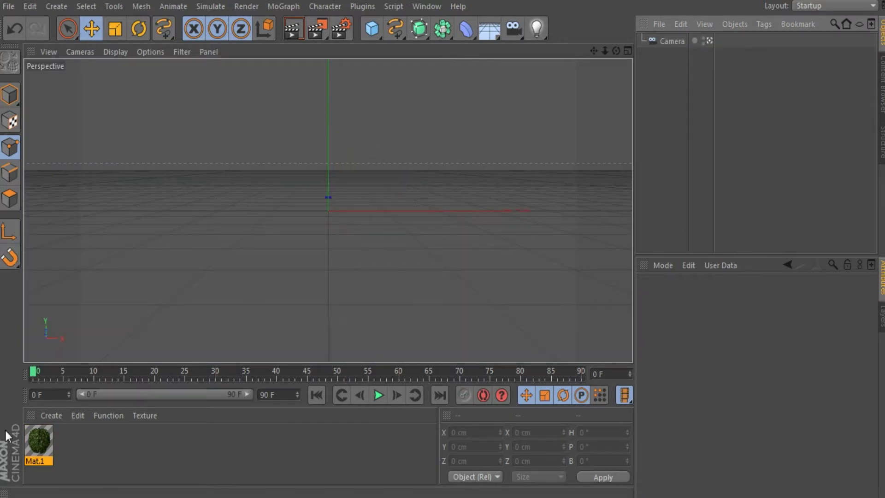
# Delete the Mat.1 vine material from the scene.
pyautogui.click(48, 438)
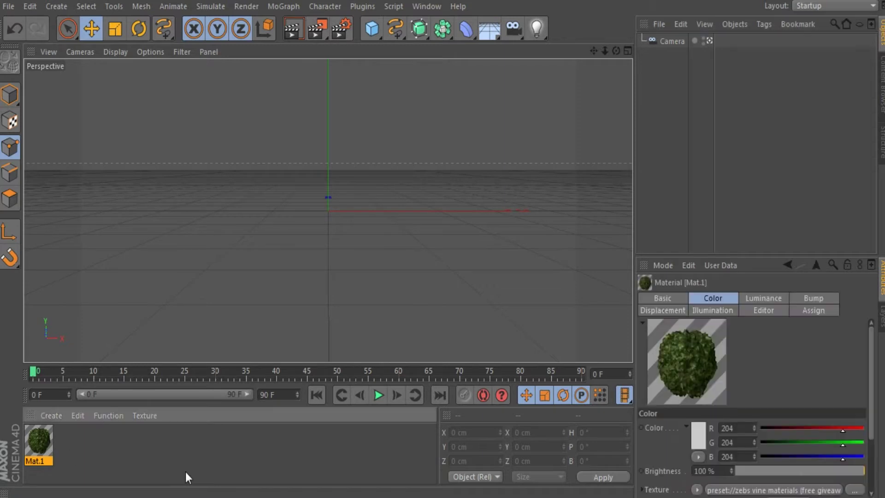
pyautogui.press('Delete')
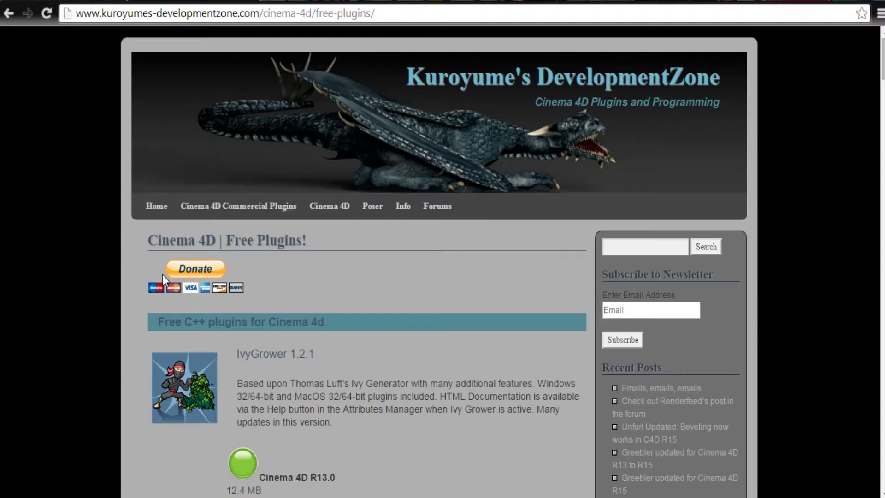
# Switch to the browser and examine the IvyGrower 1.2.1 entry and its Cinema 4D version downloads on Kuroyume's free plugins page.
pyautogui.scroll(-3, 548, 137)
pyautogui.scroll(-2, 510, 186)
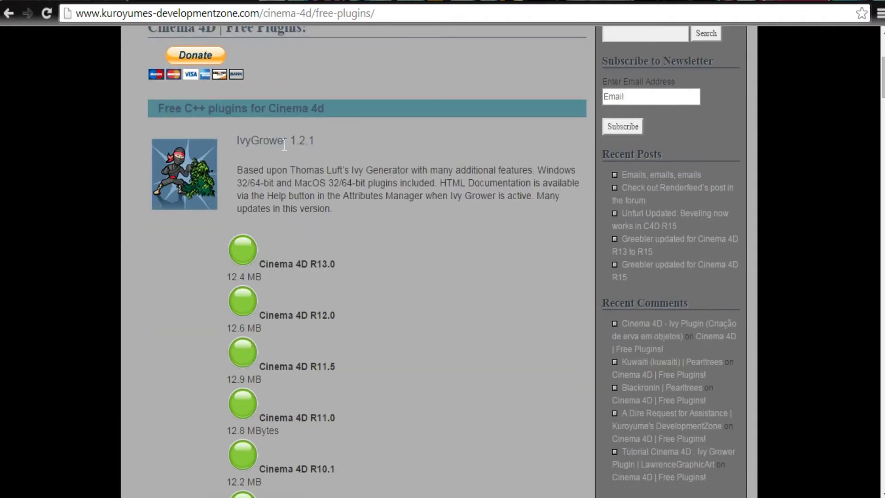
pyautogui.moveTo(240, 142); pyautogui.dragTo(299, 142)
pyautogui.click(394, 149)
pyautogui.scroll(1, 393, 149)
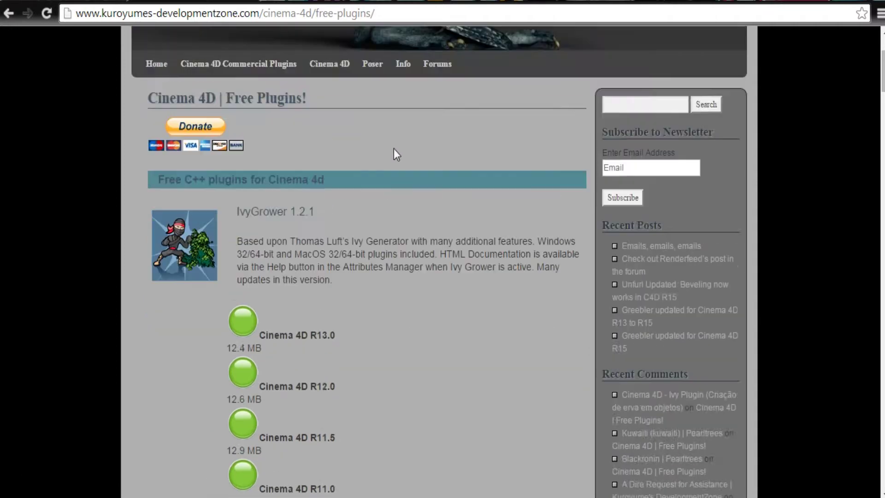
pyautogui.scroll(3, 395, 154)
pyautogui.scroll(-10, 395, 152)
pyautogui.scroll(10, 395, 152)
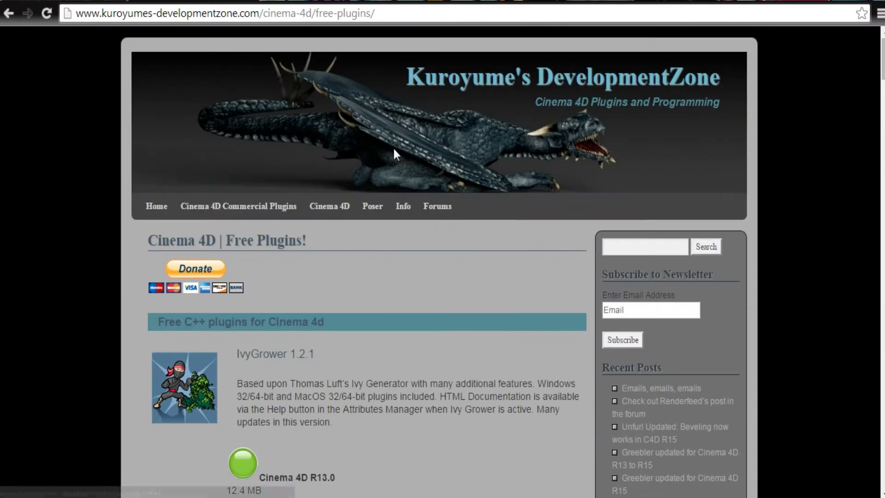
pyautogui.scroll(-9, 394, 152)
pyautogui.scroll(9, 395, 152)
pyautogui.click(386, 13)
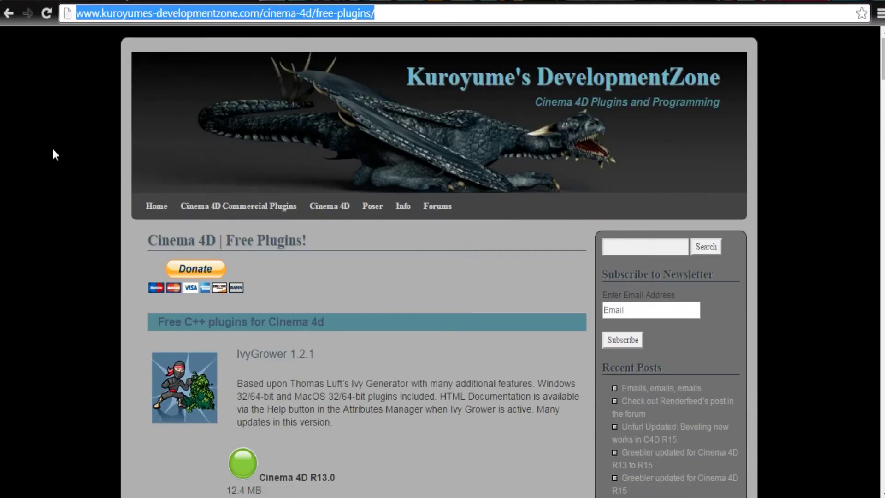
pyautogui.click(52, 149)
pyautogui.scroll(-4, 78, 181)
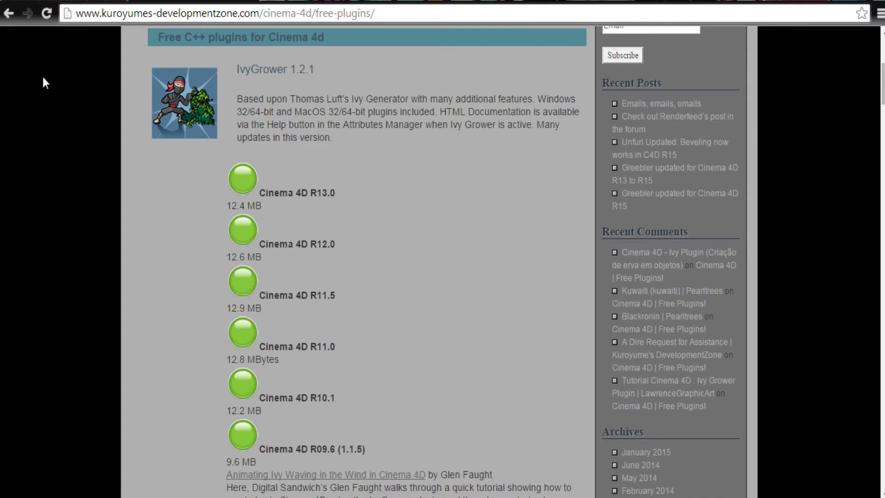
pyautogui.scroll(6, 507, 212)
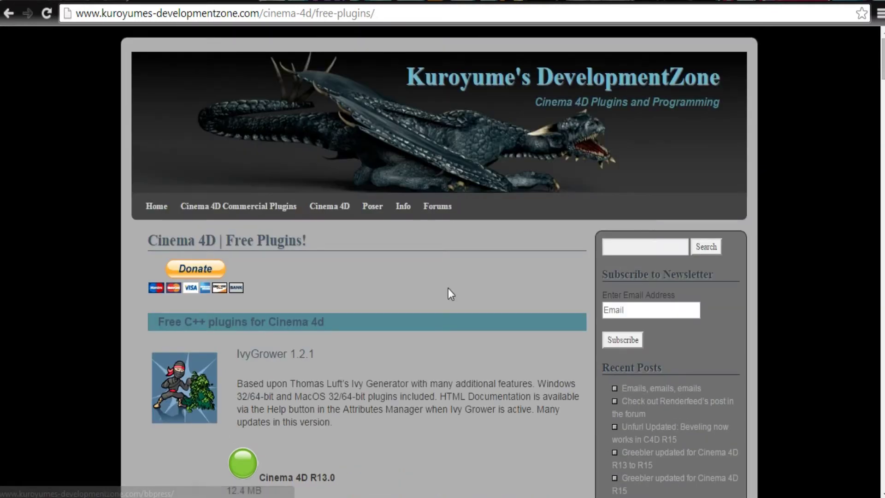
pyautogui.scroll(-2, 208, 221)
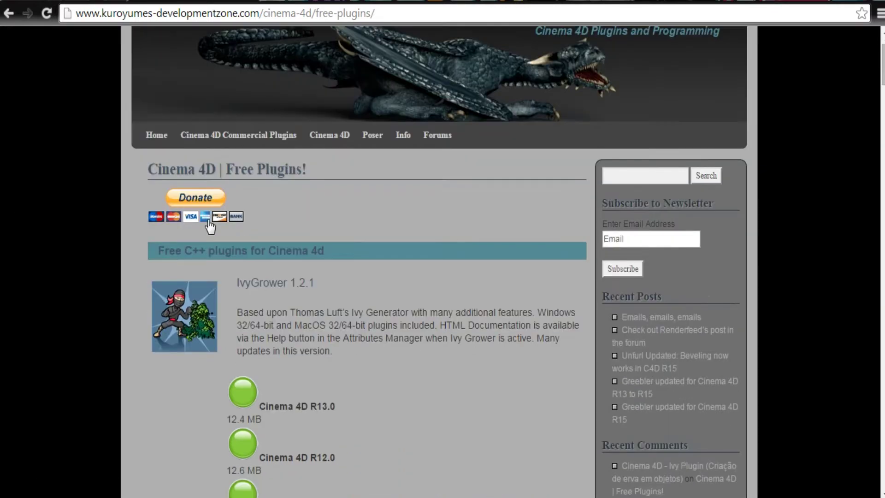
pyautogui.scroll(2, 207, 221)
pyautogui.scroll(-8, 207, 221)
pyautogui.scroll(8, 209, 225)
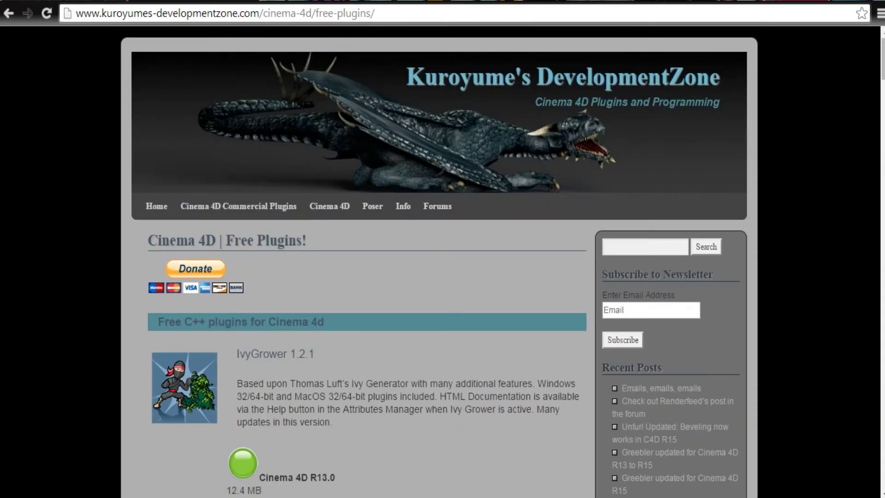
# Switch back to Cinema 4D, add a MoText object and shift it in the negative X direction to centre the word.
pyautogui.click(86, 497)
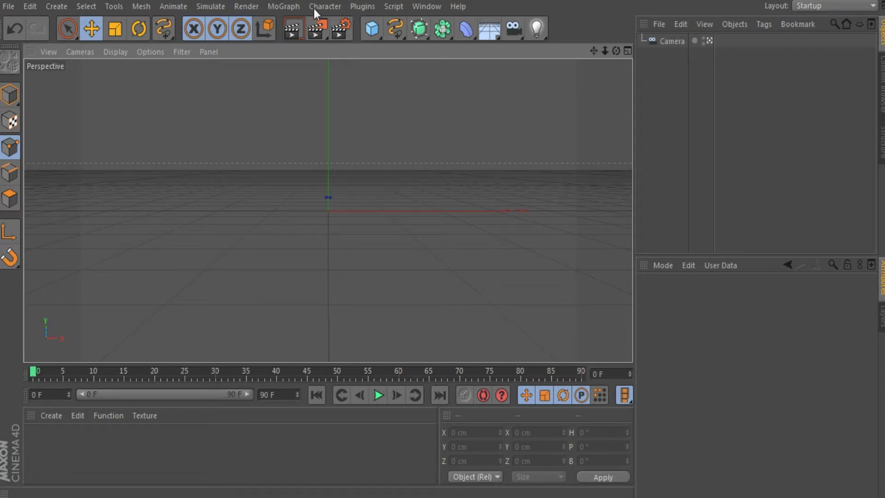
pyautogui.click(279, 6)
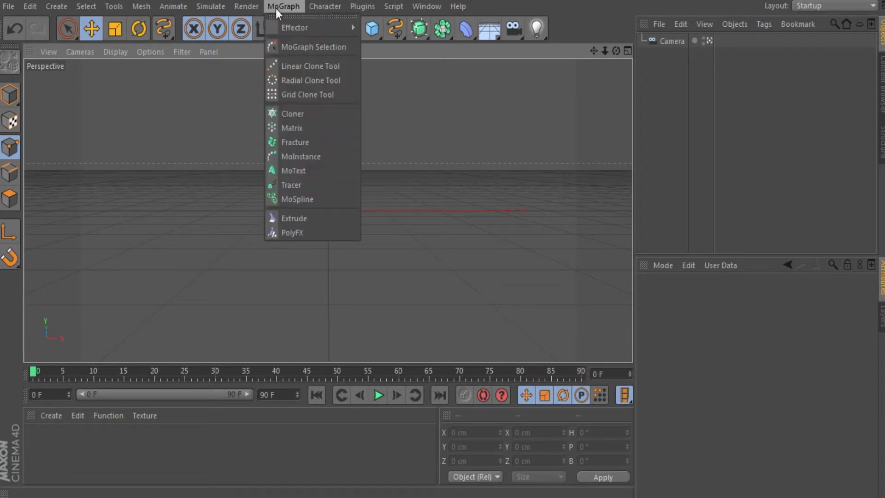
pyautogui.click(321, 181)
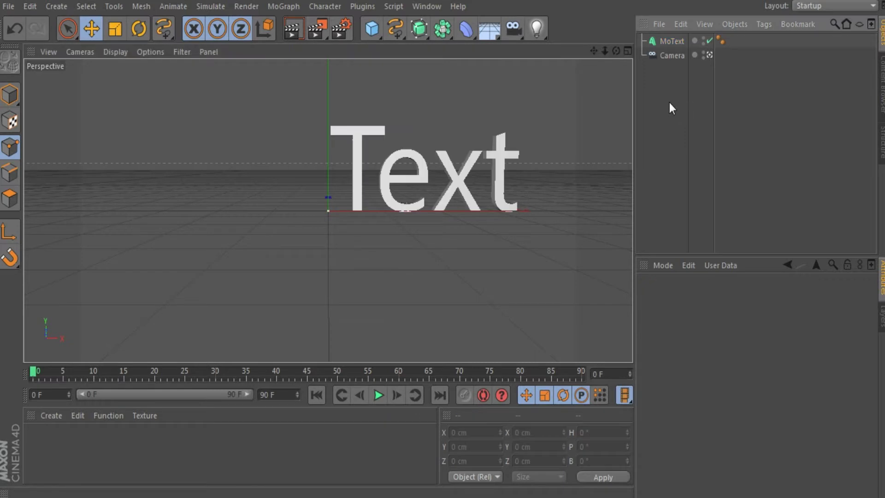
pyautogui.click(651, 41)
pyautogui.moveTo(403, 214); pyautogui.dragTo(335, 199)
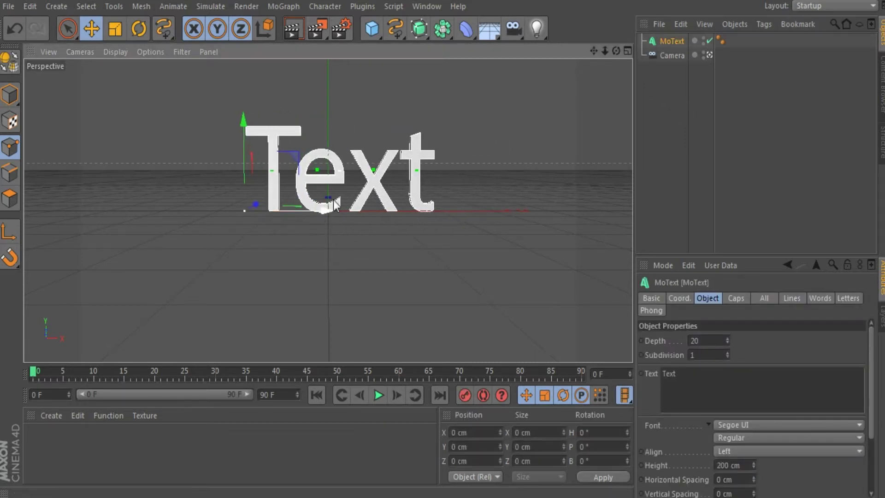
# Replace the MoText's text with the letter O and move it in the positive X direction towards the centre.
pyautogui.click(690, 375)
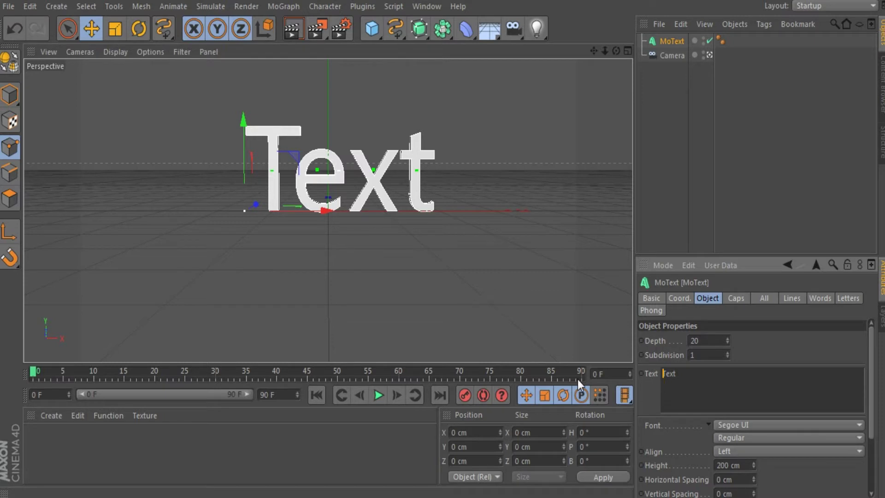
pyautogui.press('Up')
pyautogui.hotkey('shift', 'End')
pyautogui.press('BackSpace')
pyautogui.write('O')
pyautogui.click(739, 359)
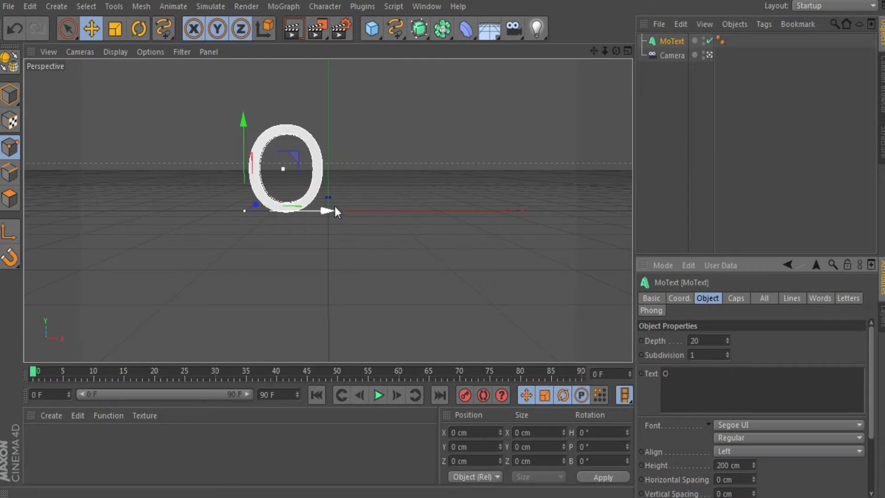
pyautogui.moveTo(332, 209); pyautogui.dragTo(393, 210)
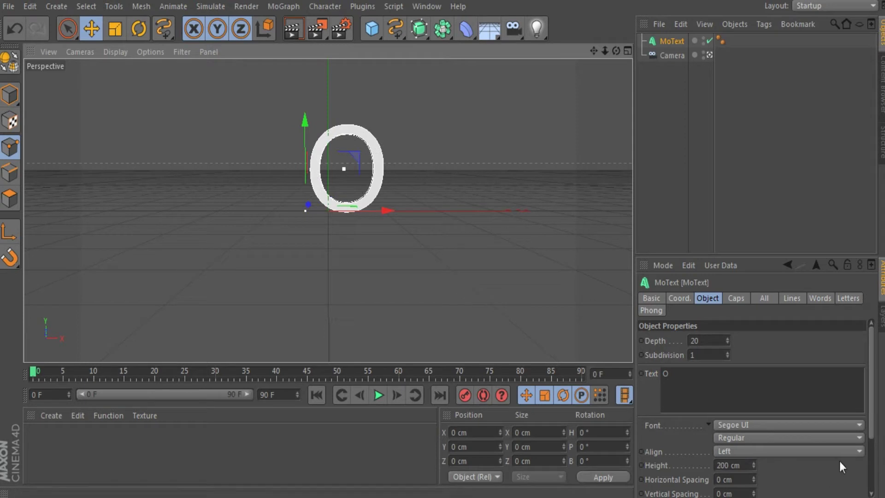
# Set the MoText's depth to 60 and deselect it.
pyautogui.click(718, 339)
pyautogui.write('60')
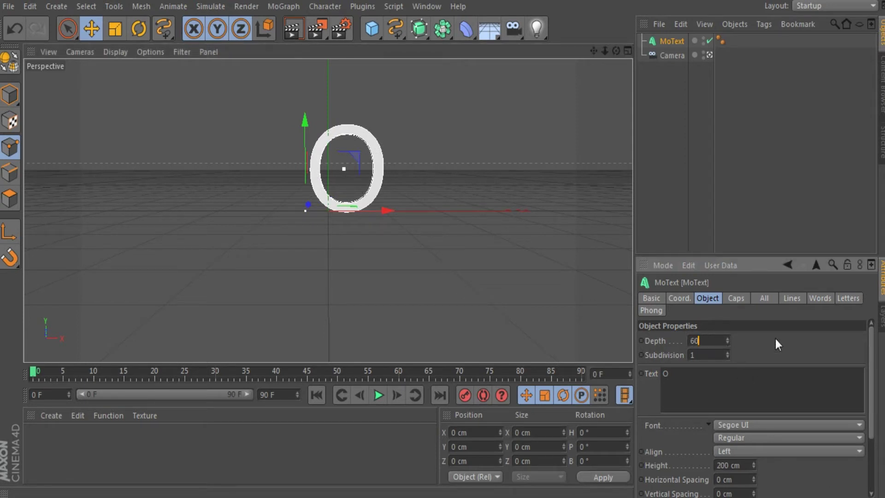
pyautogui.press('Return')
pyautogui.click(659, 134)
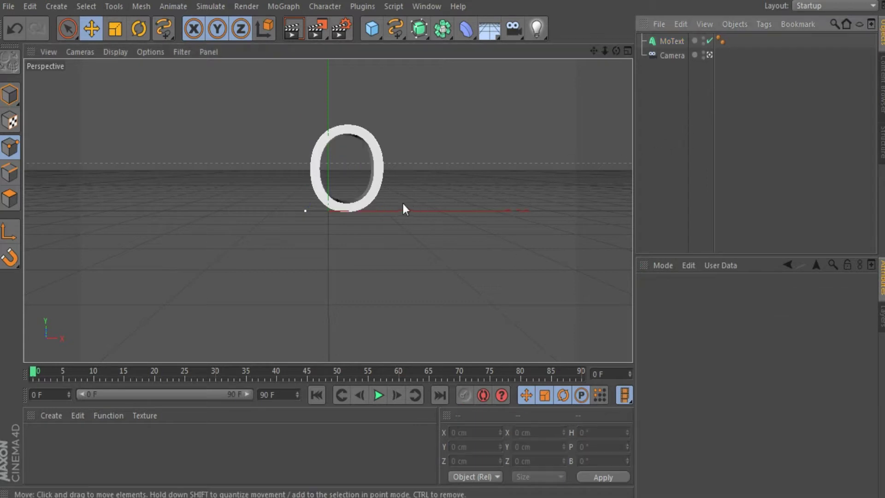
# Set both the start and end caps of the MoText to Fillet Cap.
pyautogui.click(379, 179)
pyautogui.click(736, 299)
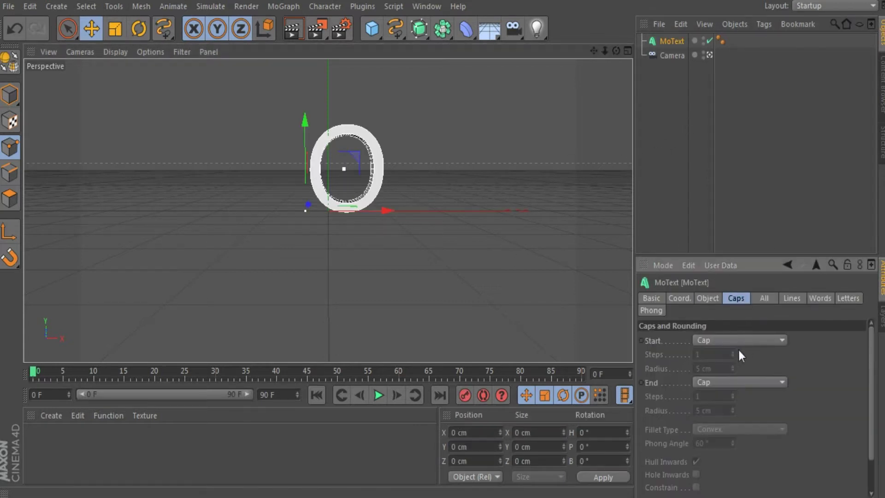
pyautogui.click(732, 339)
pyautogui.click(734, 397)
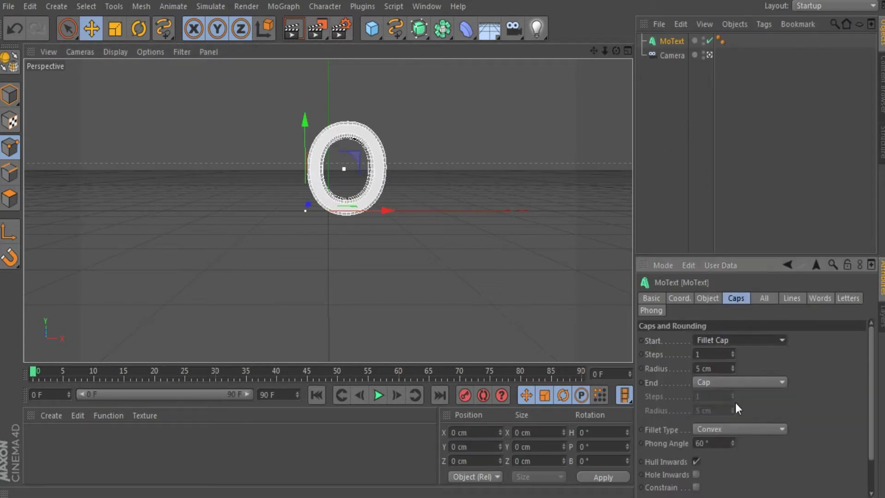
pyautogui.click(740, 382)
pyautogui.click(759, 439)
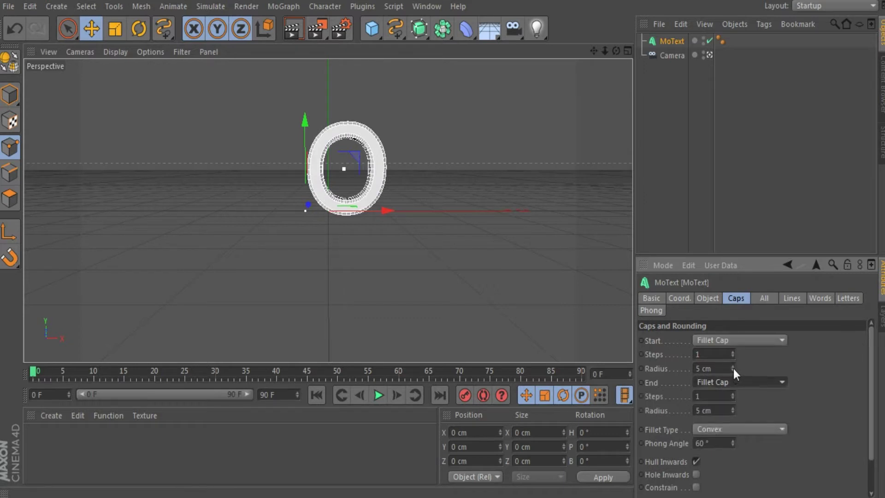
# Set the fillet radius of both the start and end caps to 3 cm.
pyautogui.click(733, 370)
pyautogui.click(733, 370)
pyautogui.click(732, 413)
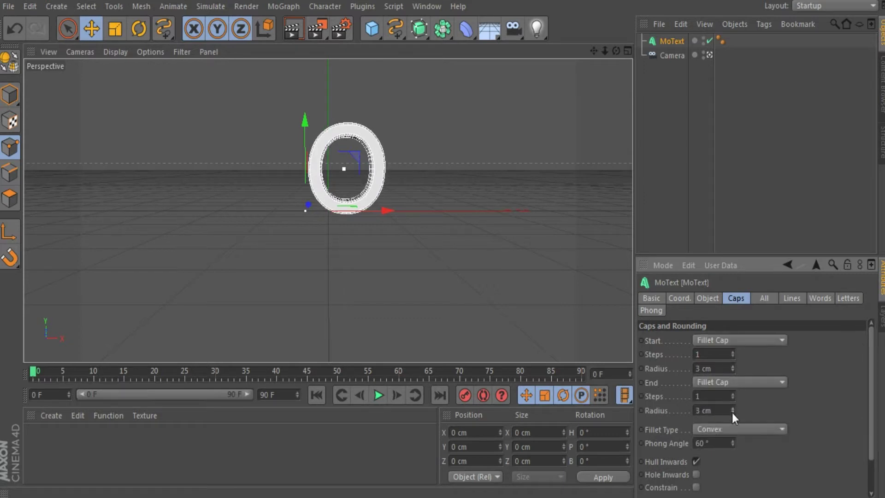
pyautogui.click(732, 413)
# Centre the letter O on the Y axis by moving it along X, and render the view to preview it.
pyautogui.moveTo(382, 212); pyautogui.dragTo(361, 214)
pyautogui.moveTo(592, 51)
pyautogui.mouseDown()
pyautogui.moveTo(593, 70)
pyautogui.moveTo(615, 48)
pyautogui.moveTo(593, 52)
pyautogui.mouseUp()
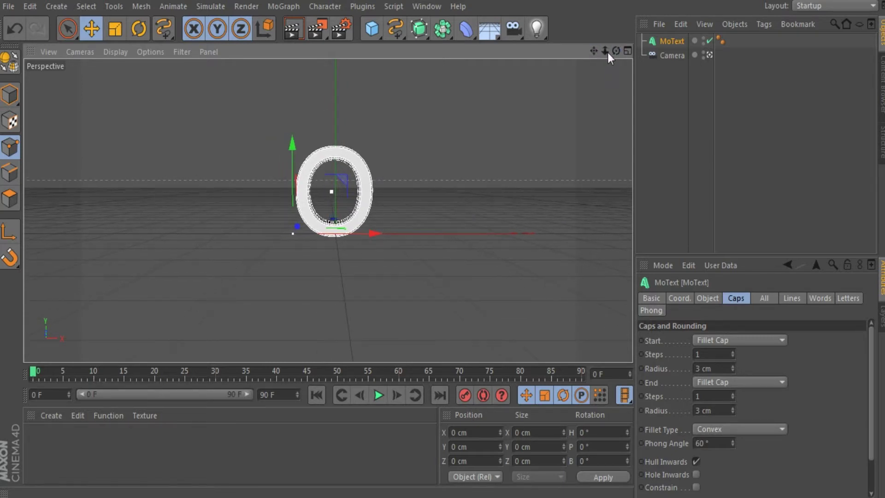
pyautogui.click(292, 30)
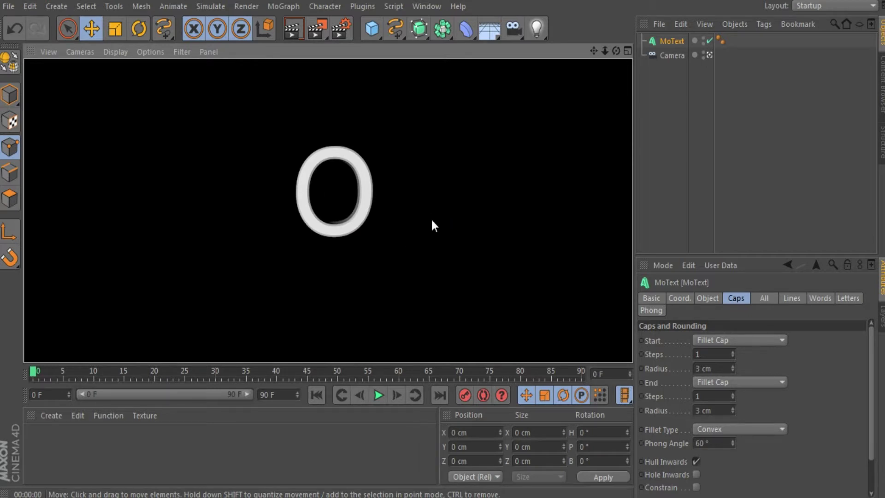
pyautogui.click(608, 249)
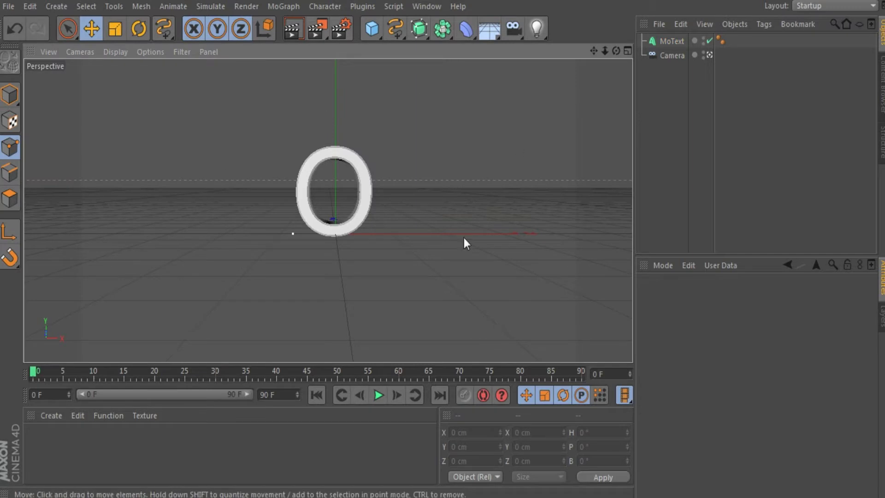
# Leave the scene camera's view and bring the letter O up close in the perspective view.
pyautogui.moveTo(593, 50)
pyautogui.mouseDown()
pyautogui.moveTo(588, 71)
pyautogui.moveTo(616, 45)
pyautogui.moveTo(595, 52)
pyautogui.mouseUp()
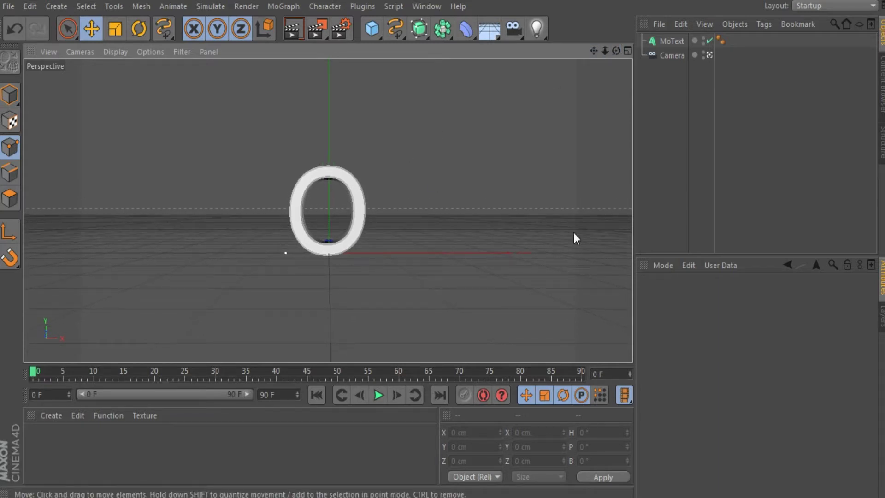
pyautogui.click(710, 55)
pyautogui.click(709, 55)
pyautogui.click(710, 56)
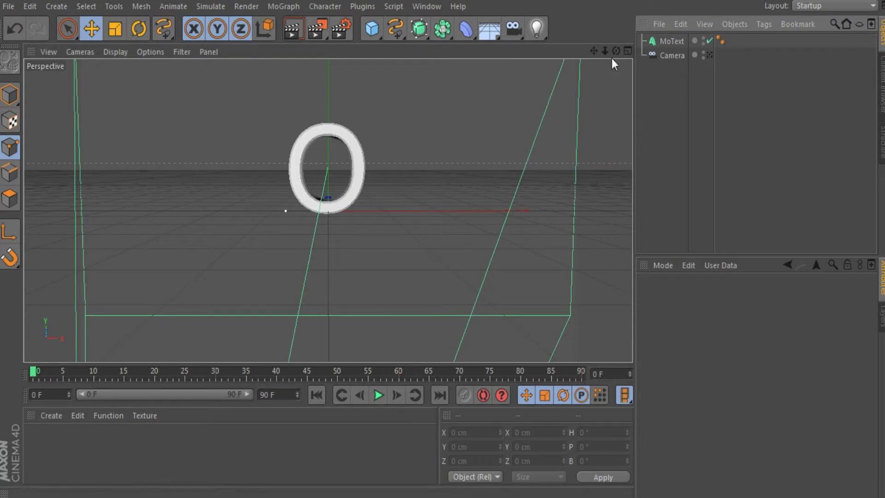
pyautogui.moveTo(605, 51); pyautogui.dragTo(560, 51)
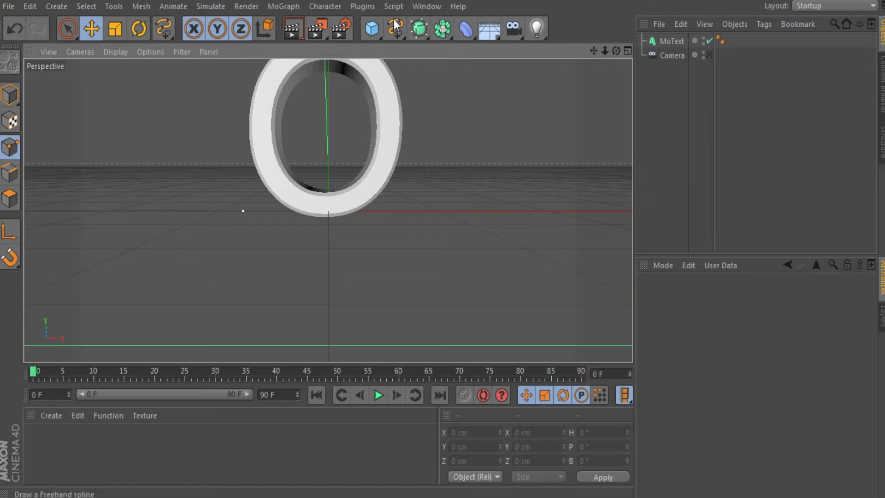
# Start the Ivy Grower plugin and bring up its growth settings.
pyautogui.click(362, 6)
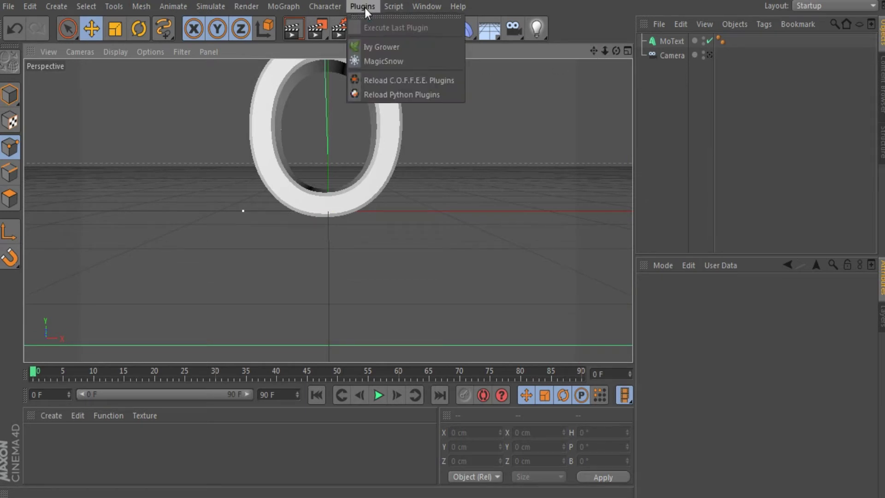
pyautogui.click(395, 49)
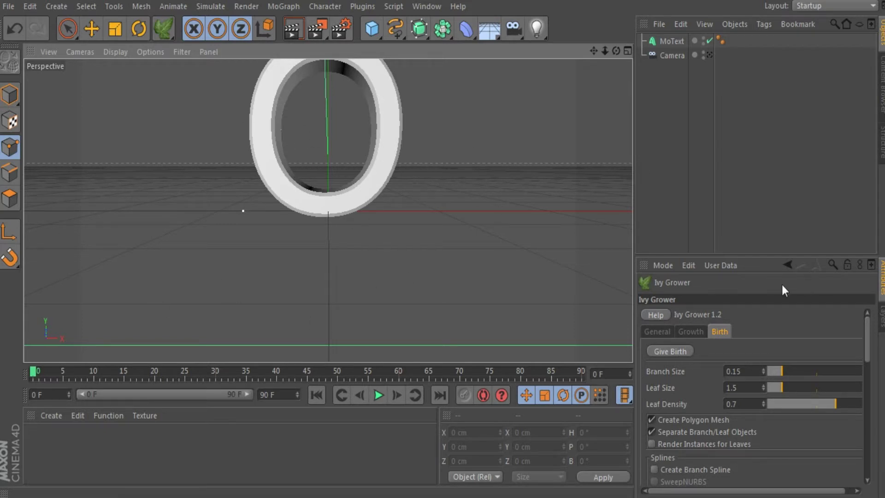
pyautogui.click(691, 332)
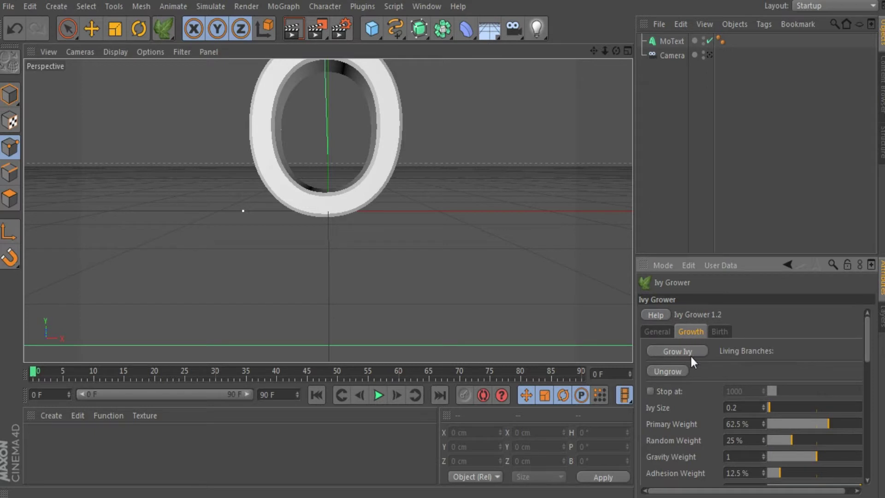
pyautogui.scroll(-5, 684, 397)
pyautogui.scroll(5, 685, 397)
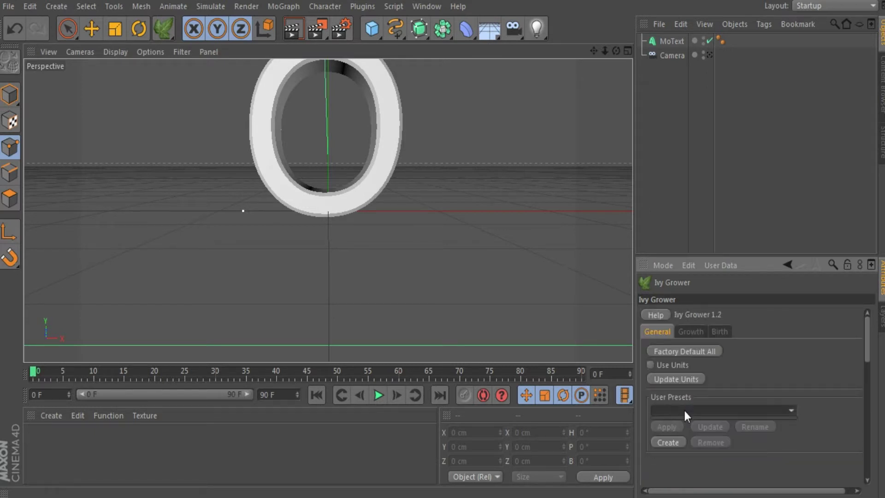
pyautogui.scroll(-5, 647, 407)
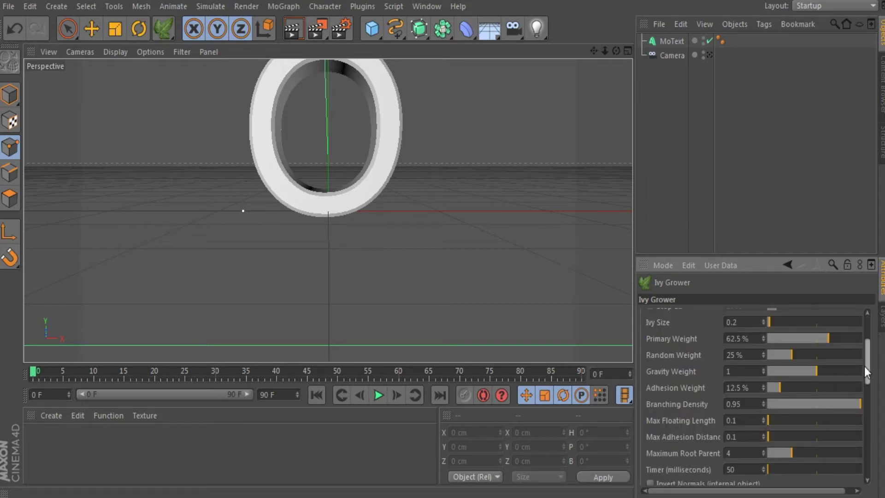
# Place the ivy's root point at the bottom centre of the letter O's front face, close to the vertical axis.
pyautogui.moveTo(864, 366); pyautogui.dragTo(859, 313)
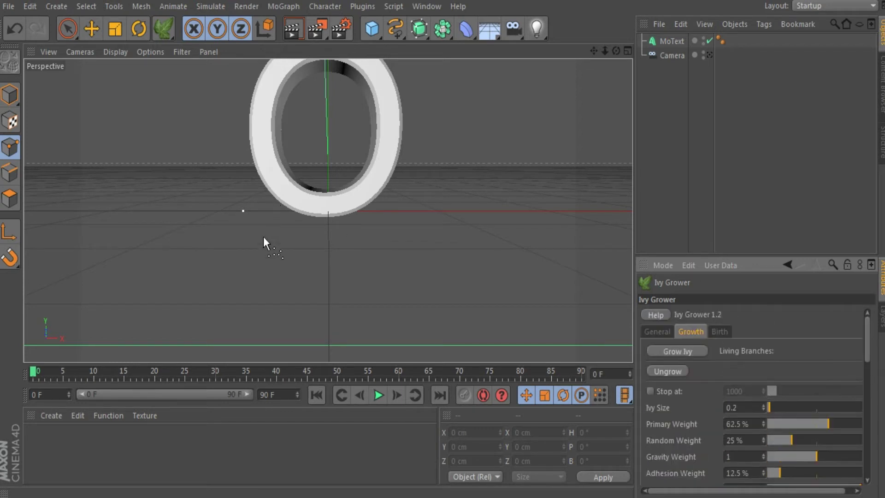
pyautogui.keyDown('alt'); pyautogui.moveTo(287, 229); pyautogui.dragTo(299, 218); pyautogui.keyUp('alt')
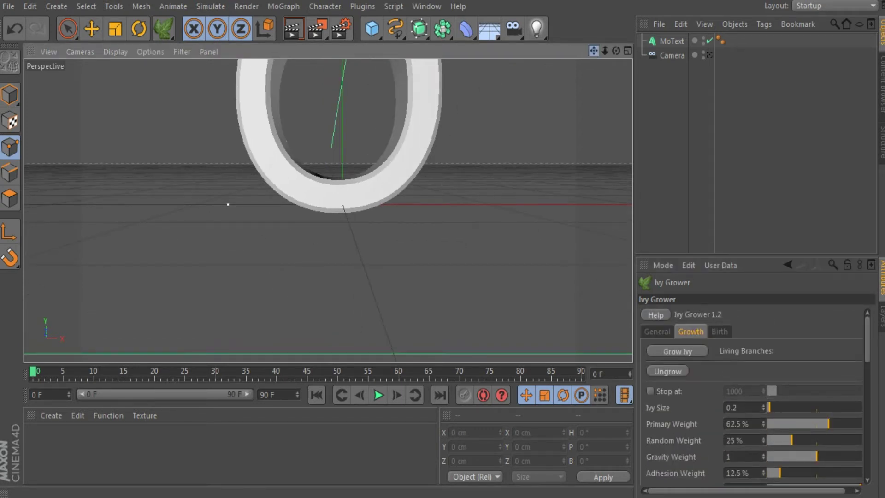
pyautogui.moveTo(593, 51); pyautogui.dragTo(601, 144)
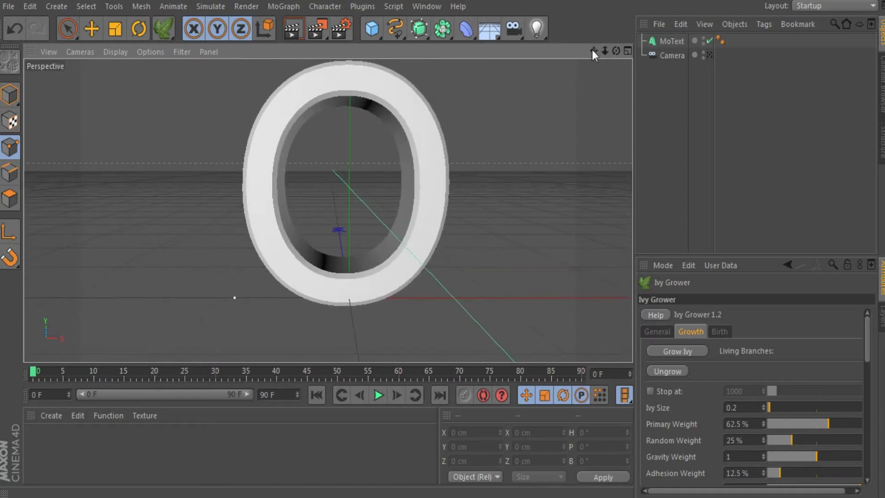
pyautogui.moveTo(615, 50); pyautogui.dragTo(645, 50)
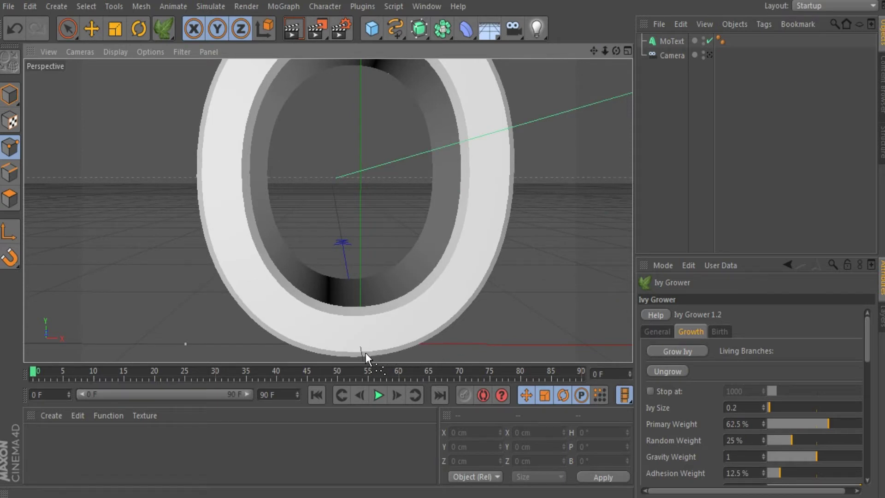
pyautogui.scroll(2, 363, 347)
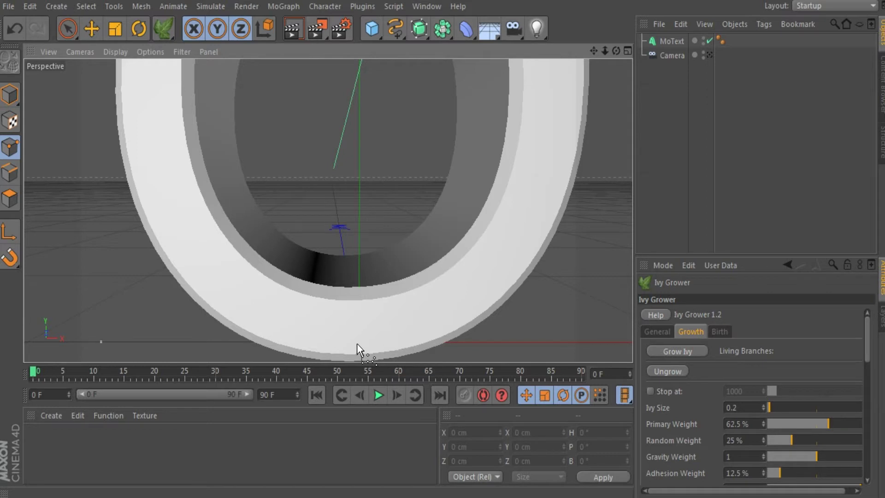
pyautogui.click(677, 41)
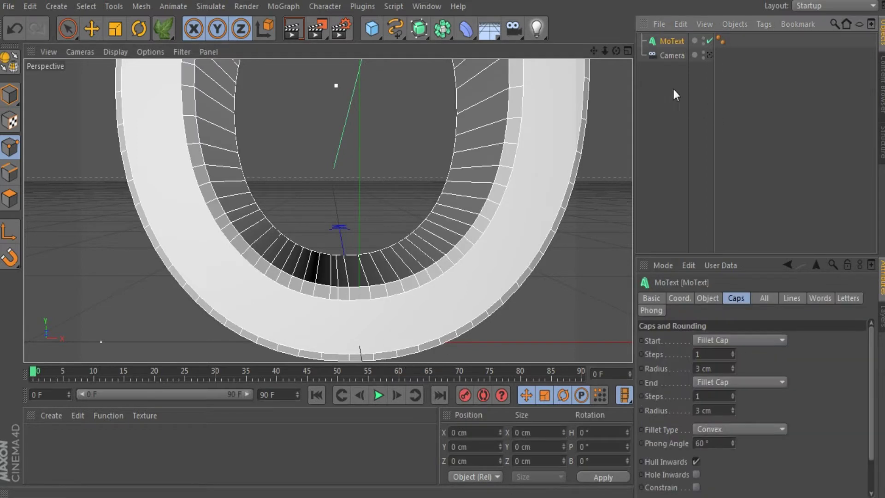
pyautogui.click(672, 55)
pyautogui.click(674, 98)
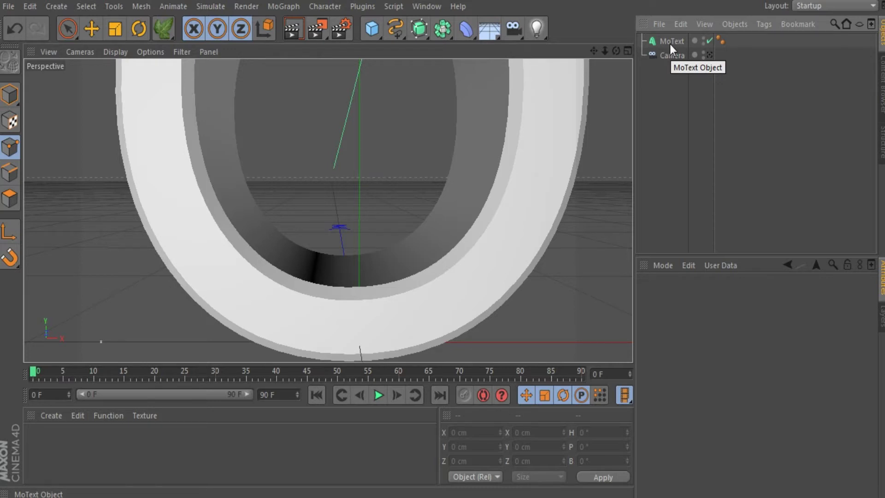
pyautogui.click(670, 43)
pyautogui.scroll(3, 398, 311)
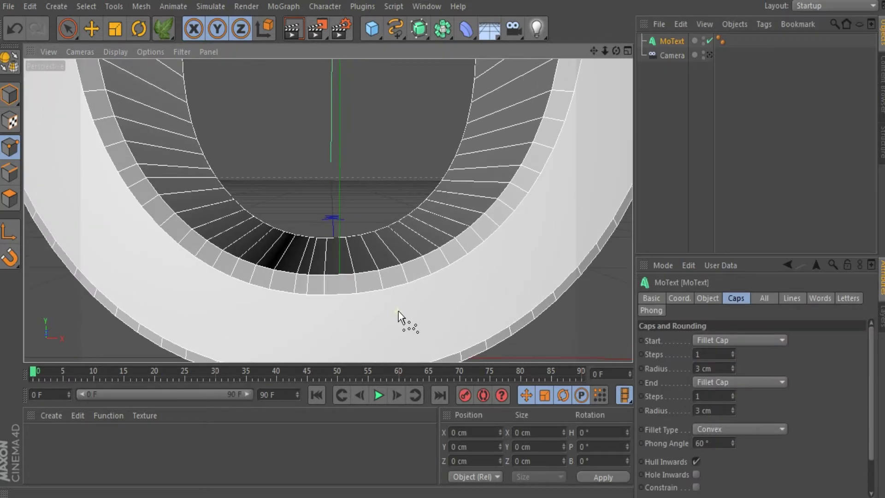
pyautogui.scroll(-4, 398, 311)
pyautogui.scroll(2, 363, 349)
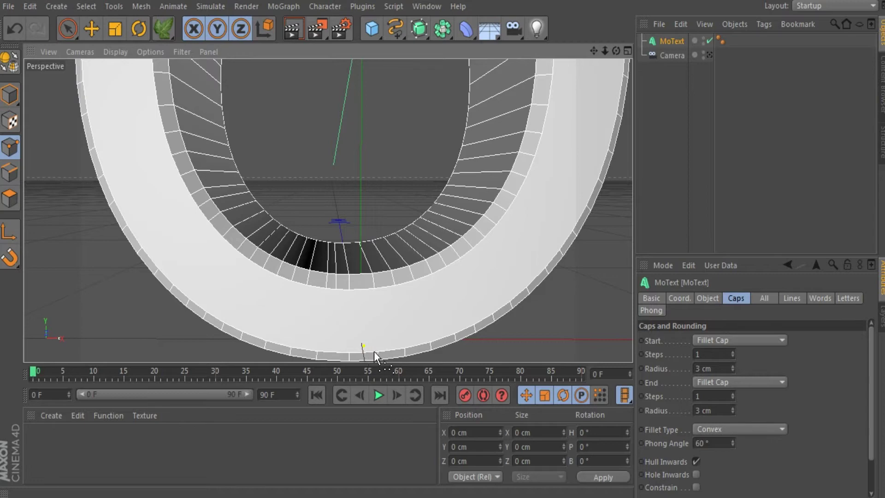
pyautogui.scroll(6, 374, 349)
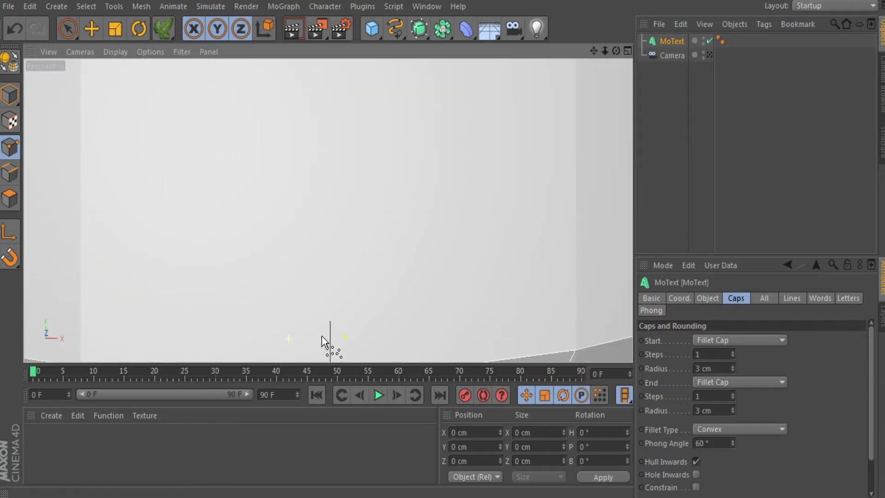
pyautogui.scroll(-4, 349, 359)
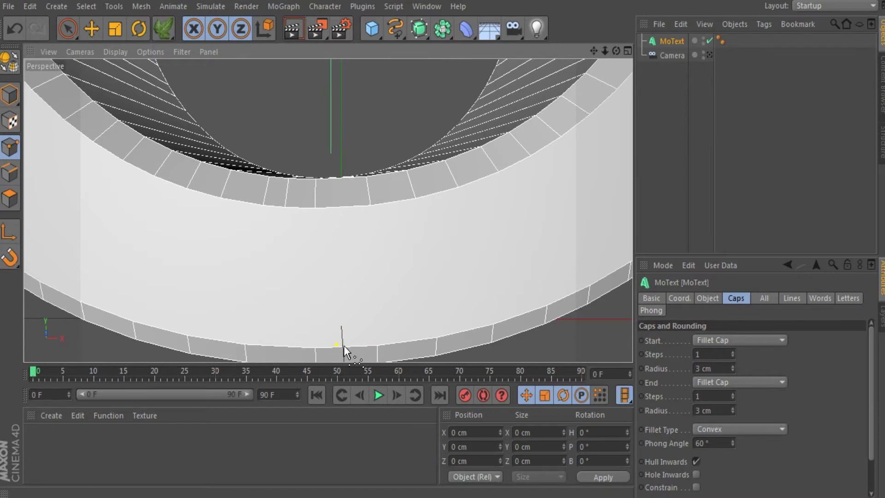
pyautogui.scroll(-3, 344, 345)
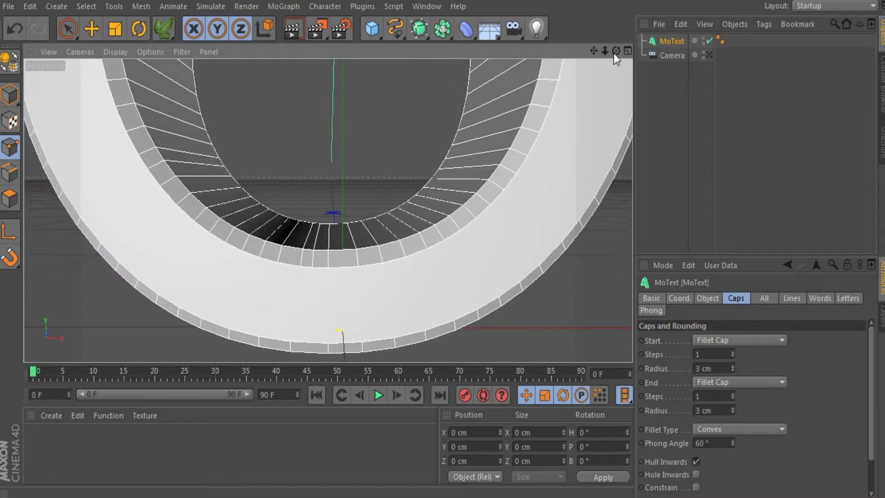
pyautogui.moveTo(596, 51)
pyautogui.mouseDown()
pyautogui.moveTo(610, 64)
pyautogui.moveTo(601, 48)
pyautogui.mouseUp()
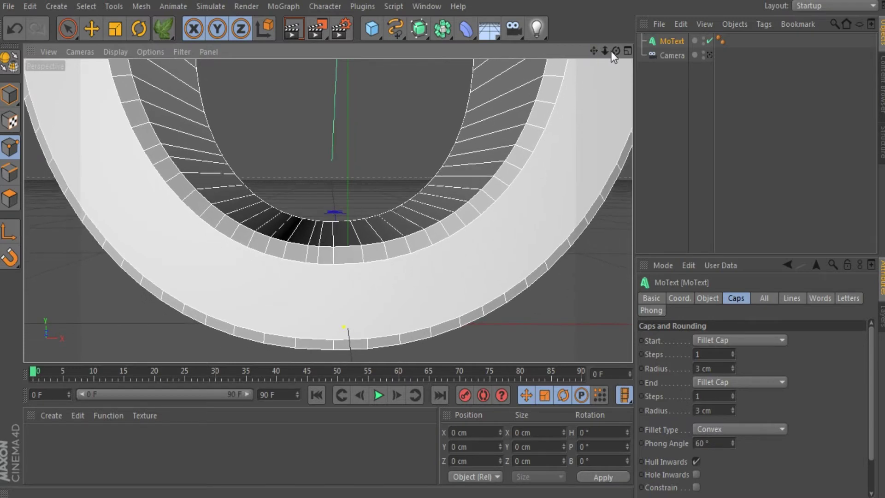
# Look through the scene camera, restart Ivy Grower with nothing selected, and grow ivy from the root point into the O's inner ring.
pyautogui.click(709, 54)
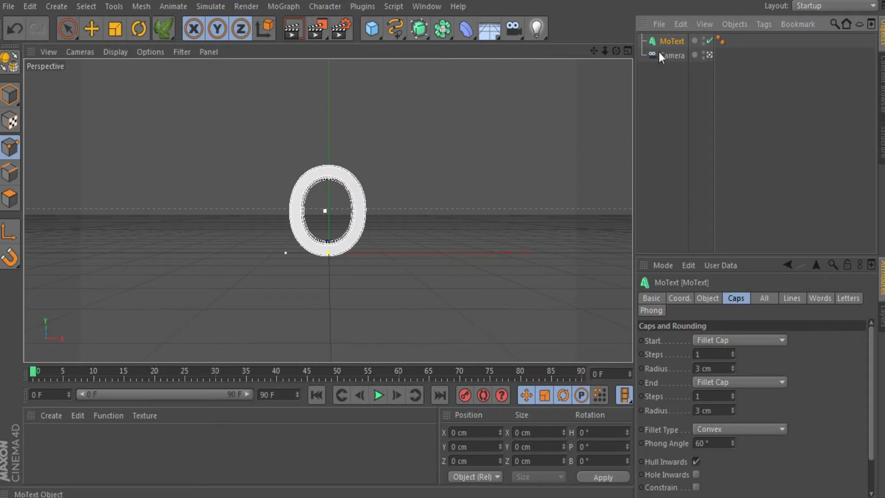
pyautogui.click(652, 98)
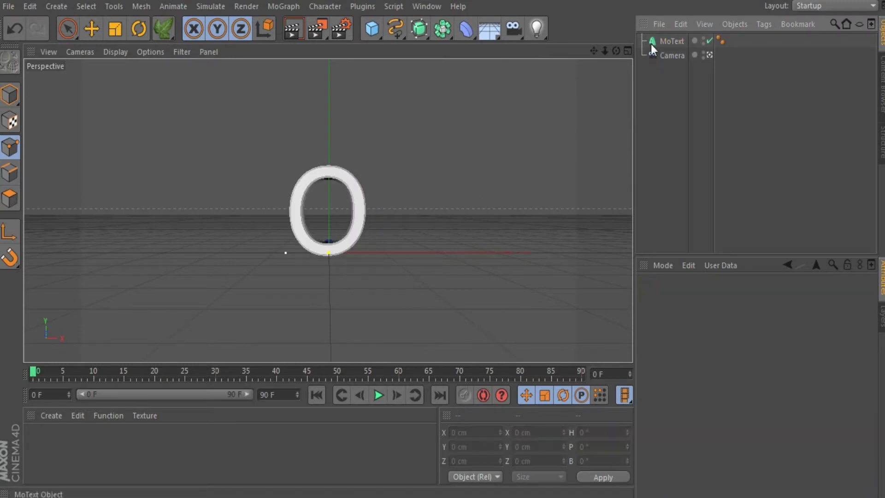
pyautogui.click(163, 29)
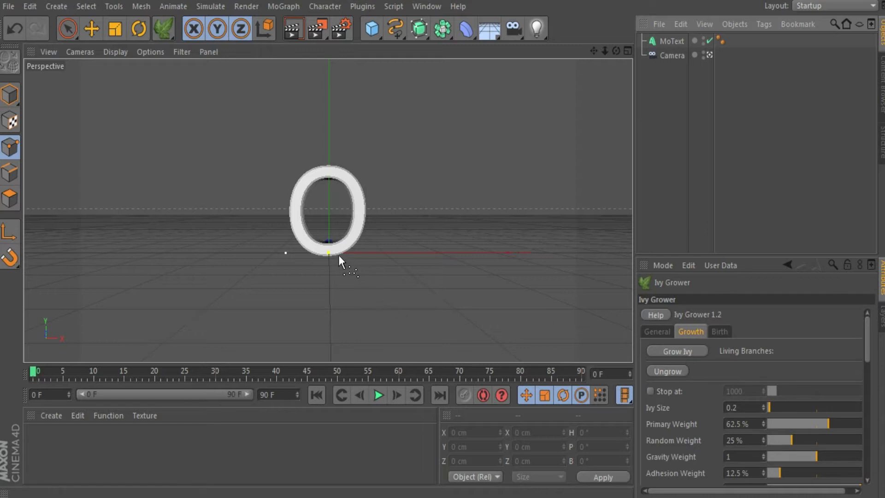
pyautogui.click(678, 352)
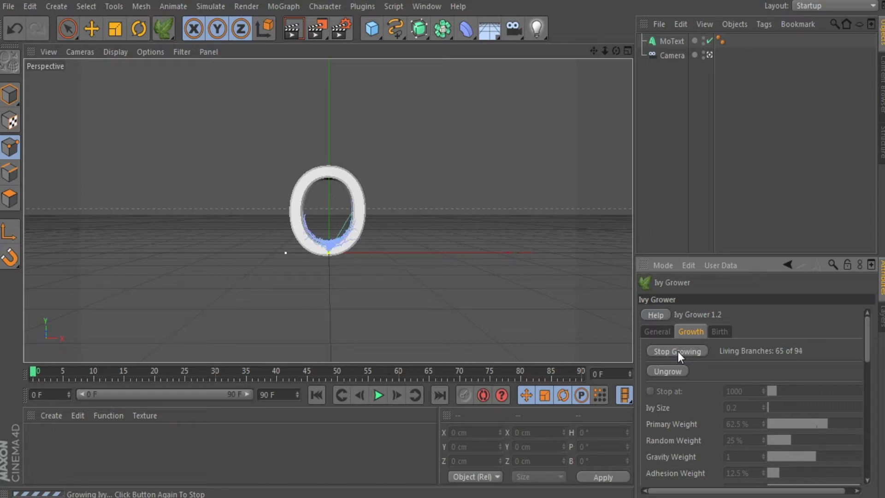
pyautogui.click(677, 351)
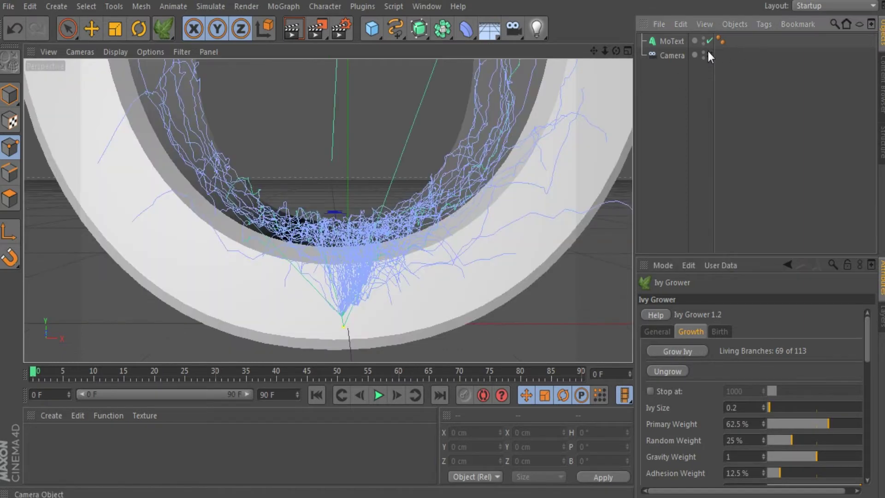
# Leave the scene camera's view and continue growing the ivy in short bursts so the vines climb further up the O's inner sides.
pyautogui.click(709, 54)
pyautogui.moveTo(593, 52)
pyautogui.mouseDown()
pyautogui.moveTo(608, 99)
pyautogui.moveTo(616, 276)
pyautogui.moveTo(587, 90)
pyautogui.moveTo(546, 39)
pyautogui.moveTo(376, 85)
pyautogui.moveTo(550, 91)
pyautogui.moveTo(591, 52)
pyautogui.moveTo(603, 65)
pyautogui.moveTo(601, 53)
pyautogui.mouseUp()
pyautogui.click(669, 354)
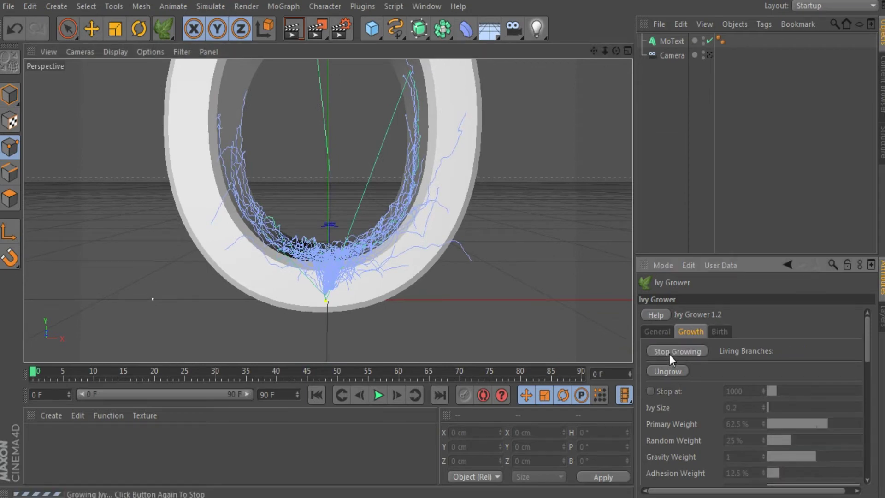
pyautogui.click(670, 354)
pyautogui.click(670, 353)
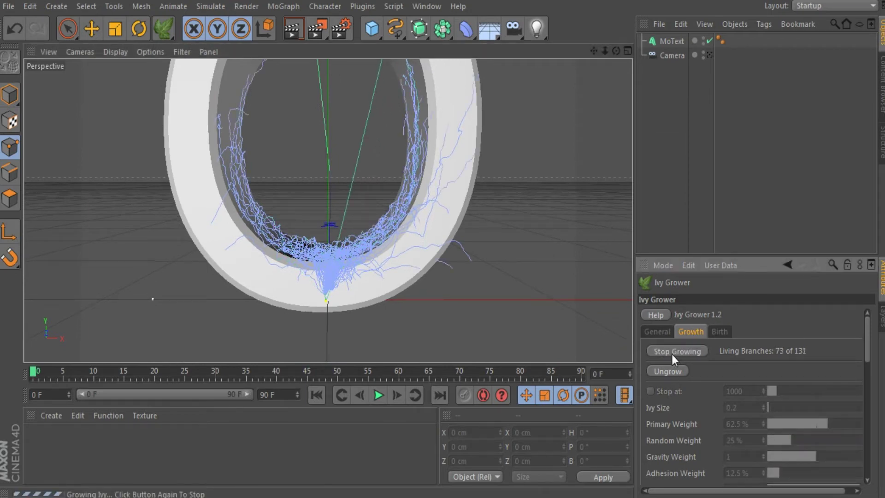
pyautogui.click(671, 354)
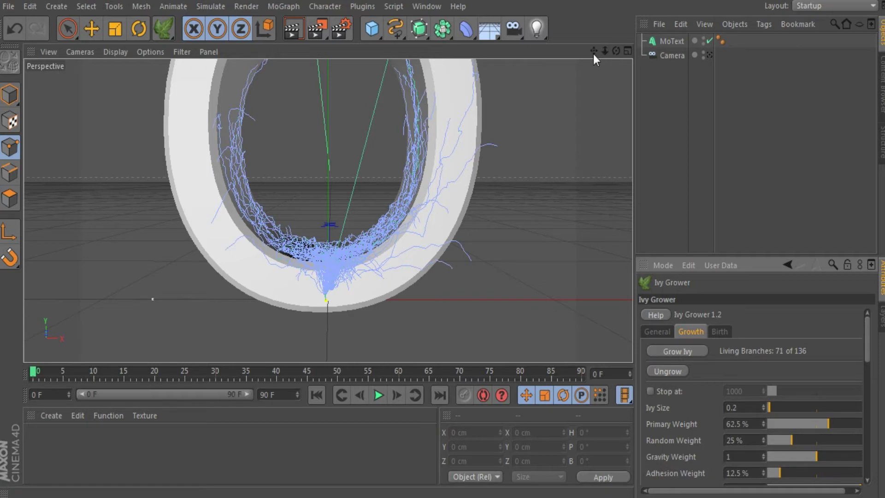
# Give birth to the ivy, turning the grown vines into branch and leaf geometry with the existing size and density settings.
pyautogui.moveTo(593, 53); pyautogui.dragTo(596, 80)
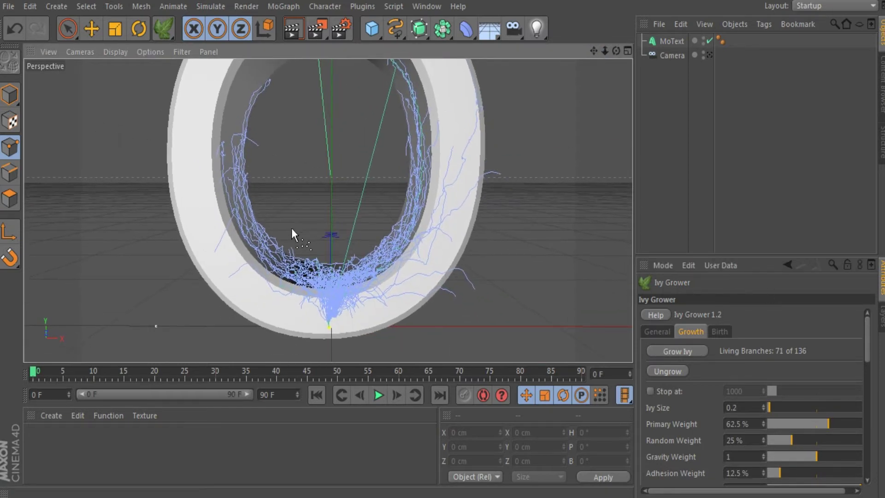
pyautogui.click(719, 333)
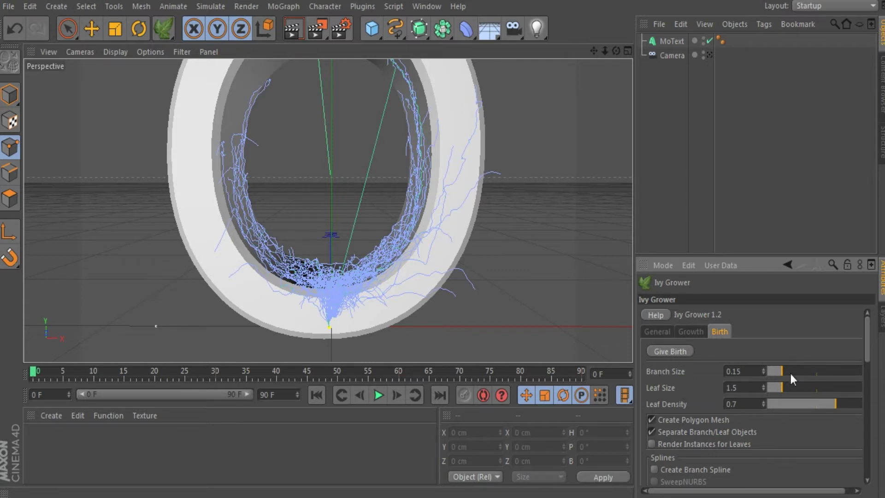
pyautogui.click(671, 351)
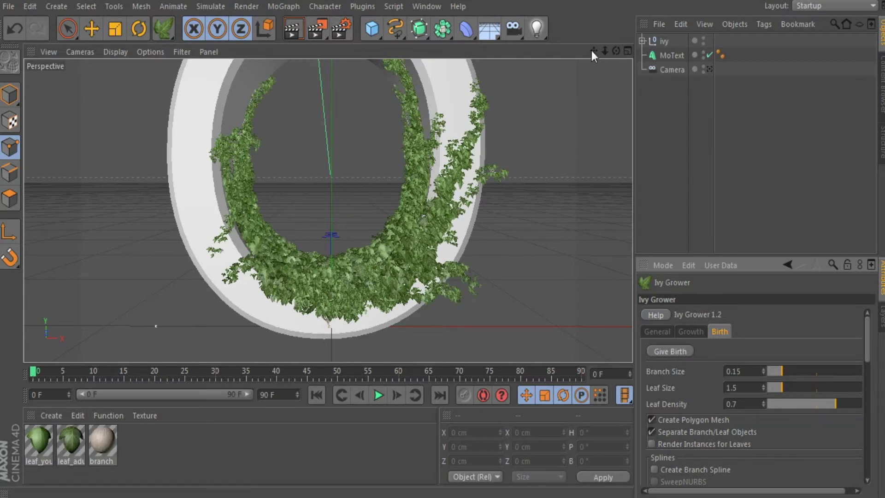
# Switch to the scene camera and render the view to preview the ivy on the letter O.
pyautogui.click(709, 69)
pyautogui.click(710, 69)
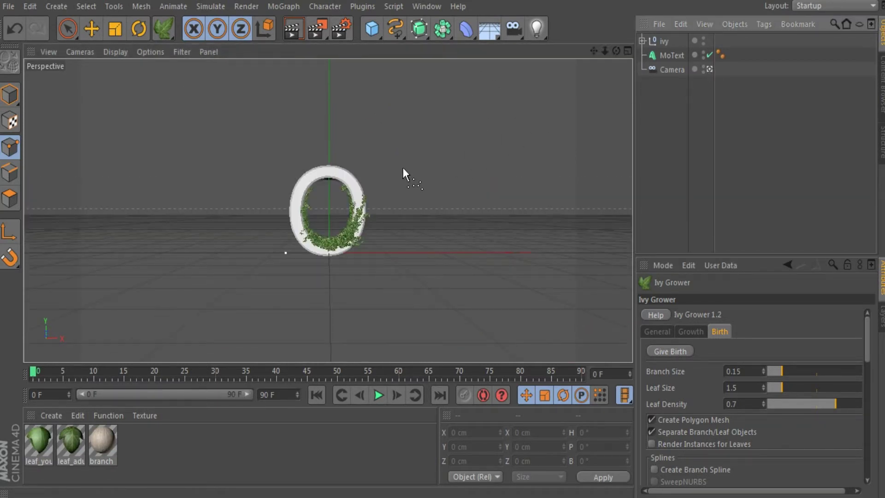
pyautogui.click(294, 29)
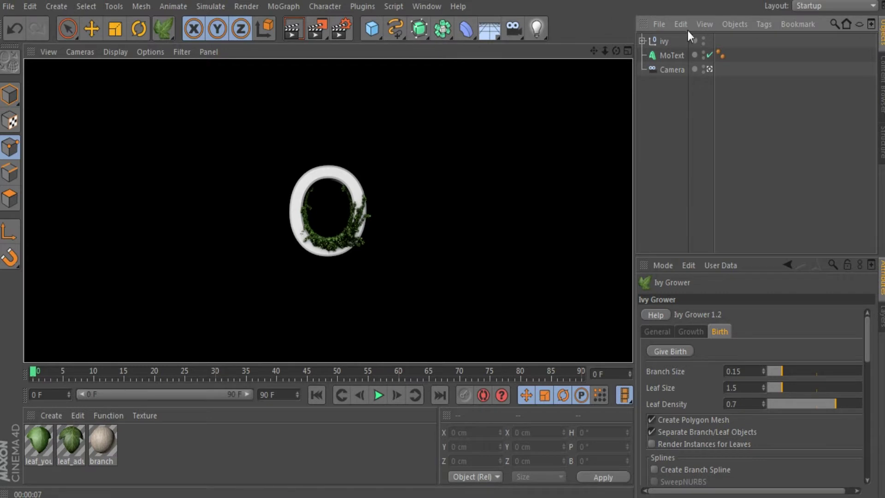
# Inspect the objects grouped under the ivy null, and collapse the group again.
pyautogui.click(664, 42)
pyautogui.click(641, 40)
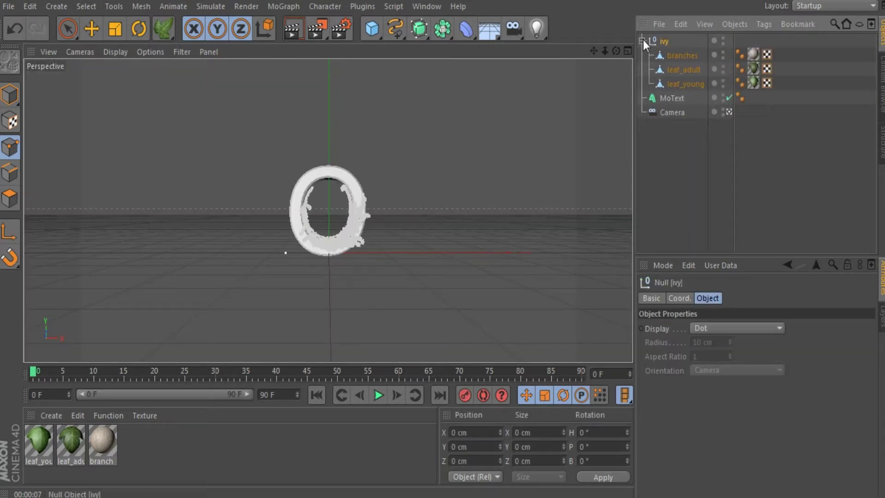
pyautogui.click(642, 40)
# Select the MoText, leave the scene camera, place a new root point low on the O's outer side, and restart Ivy Grower.
pyautogui.click(668, 55)
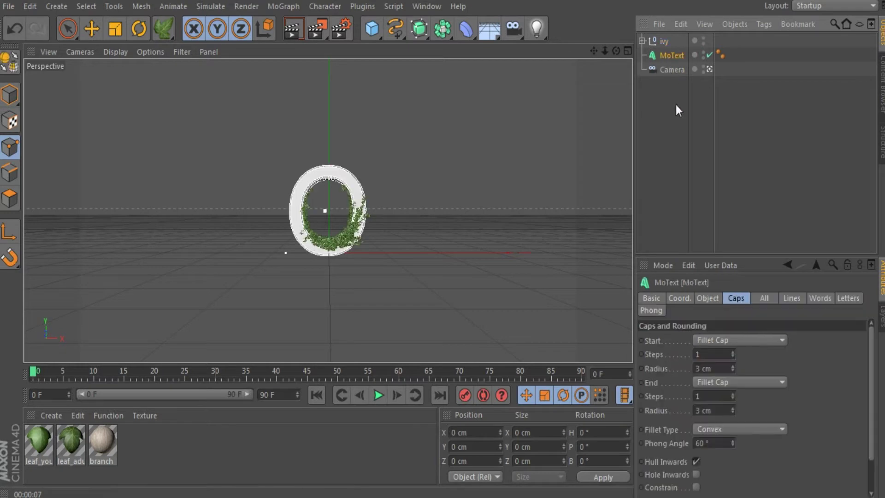
pyautogui.click(709, 69)
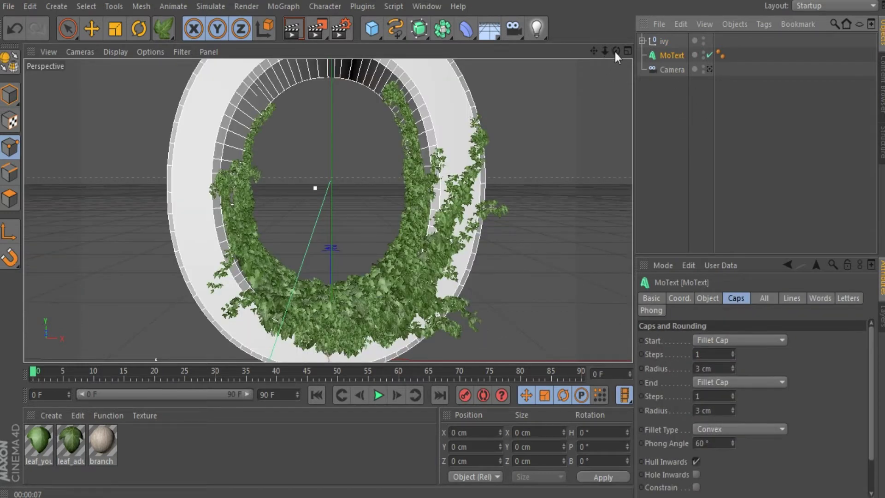
pyautogui.moveTo(615, 50); pyautogui.dragTo(439, 103)
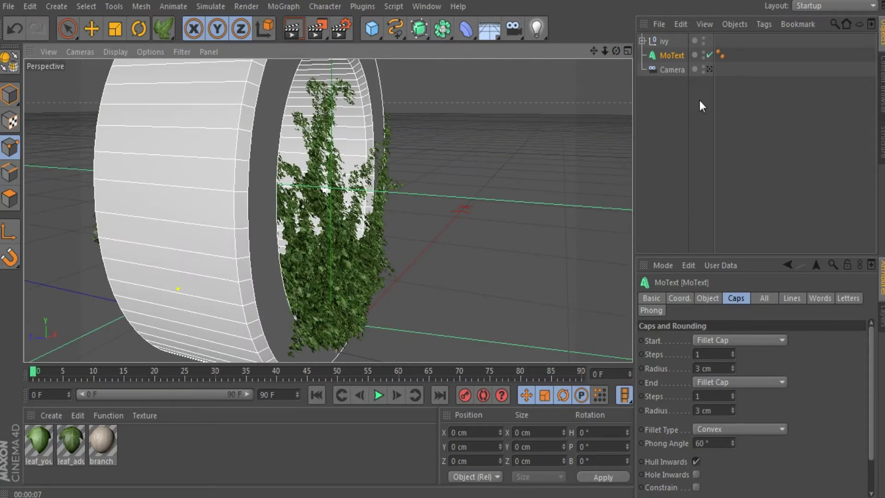
pyautogui.click(159, 27)
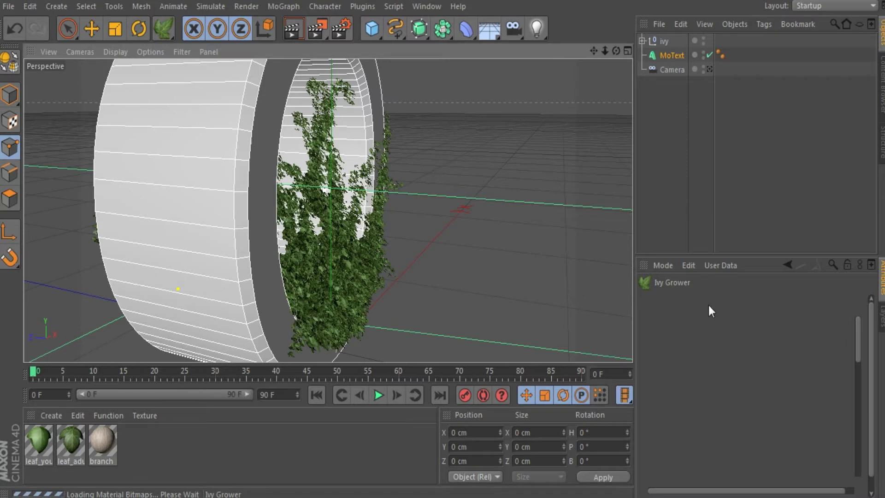
# Grow a short second ivy from the new root on the O's outer side and generate its branches and leaves.
pyautogui.click(693, 332)
pyautogui.click(677, 351)
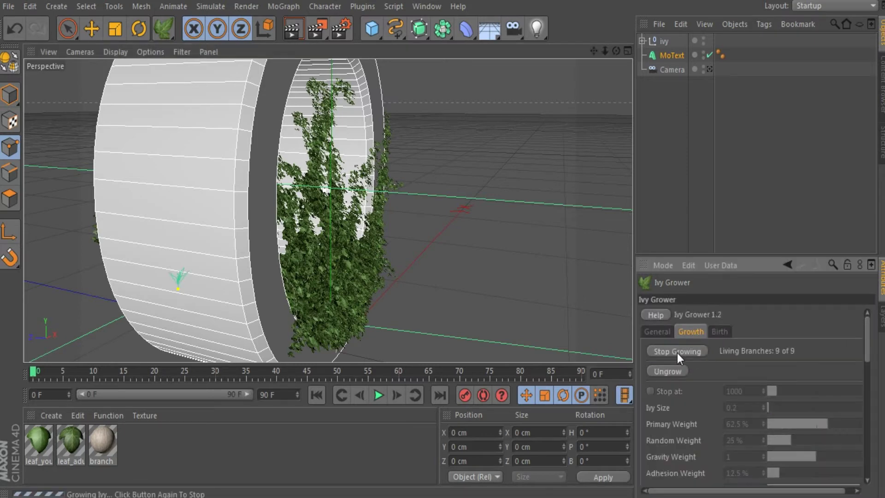
pyautogui.click(693, 345)
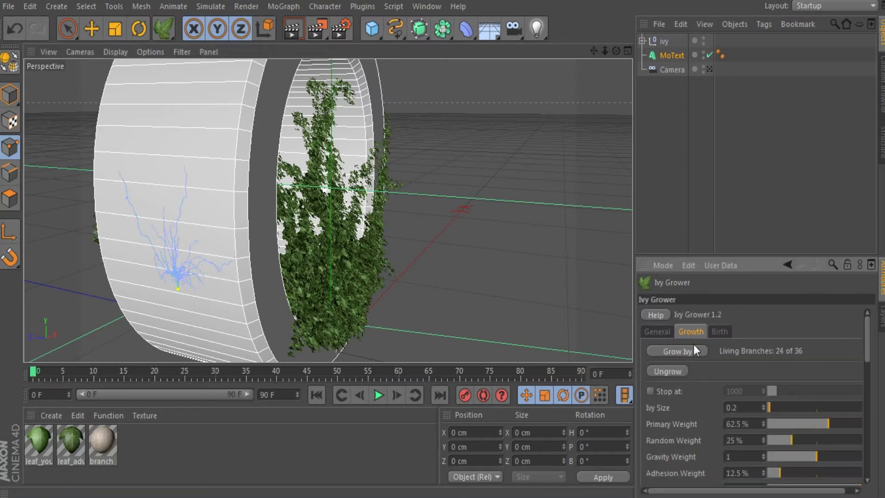
pyautogui.click(718, 331)
pyautogui.click(682, 350)
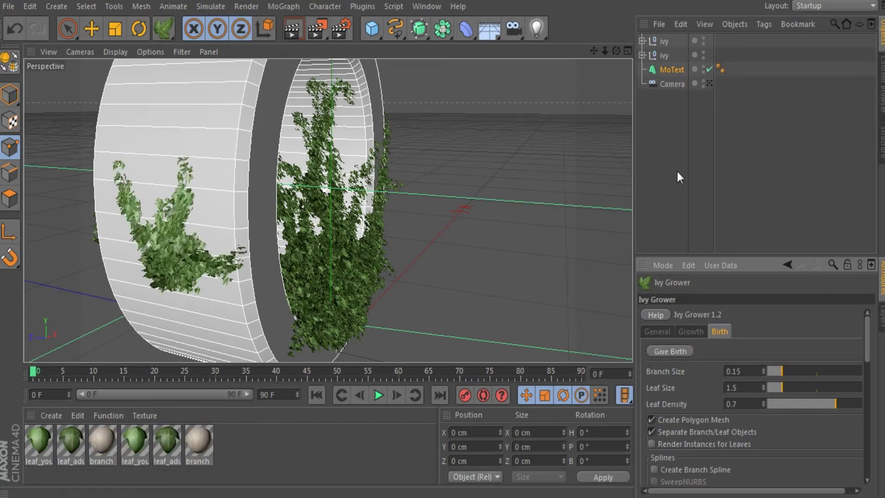
# Place an ivy root on the O's opposite outer side, grow a short vine there, and generate its branches and leaves.
pyautogui.moveTo(616, 51); pyautogui.dragTo(422, 68)
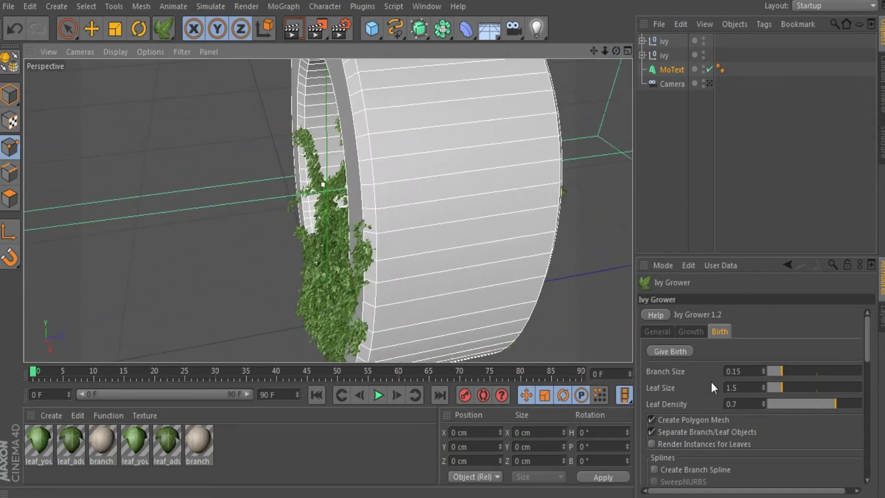
pyautogui.click(687, 332)
pyautogui.click(488, 307)
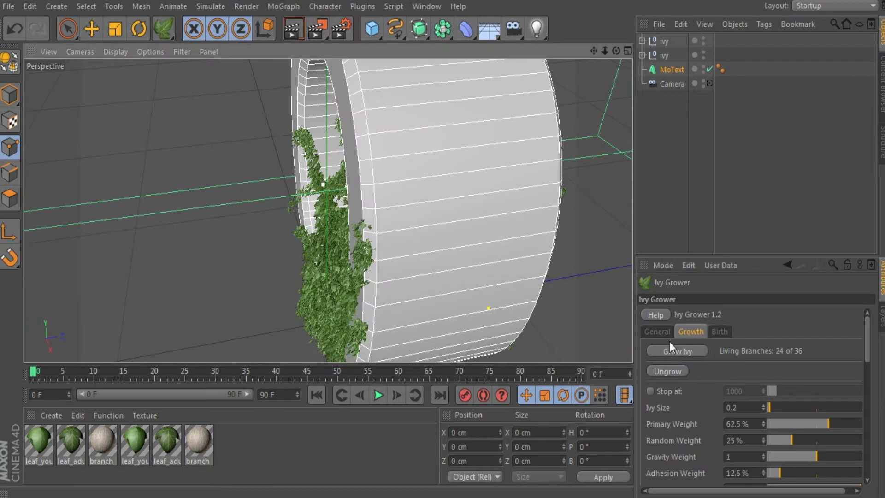
pyautogui.click(677, 350)
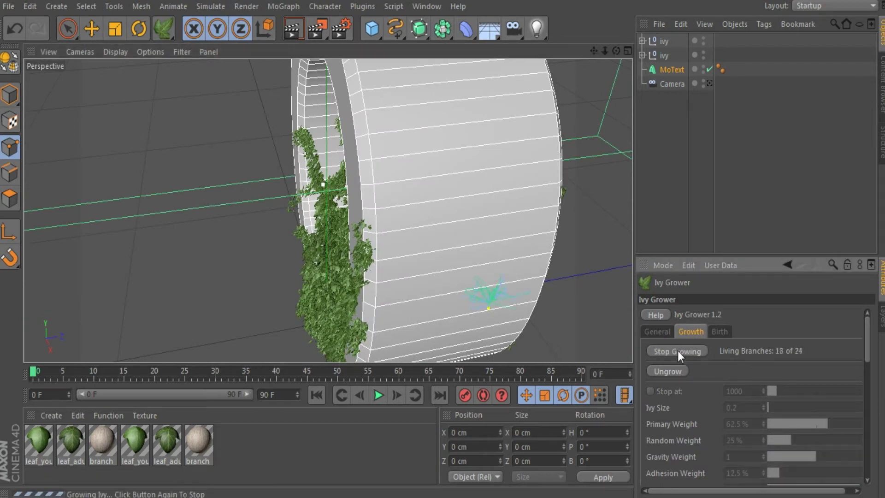
pyautogui.click(677, 350)
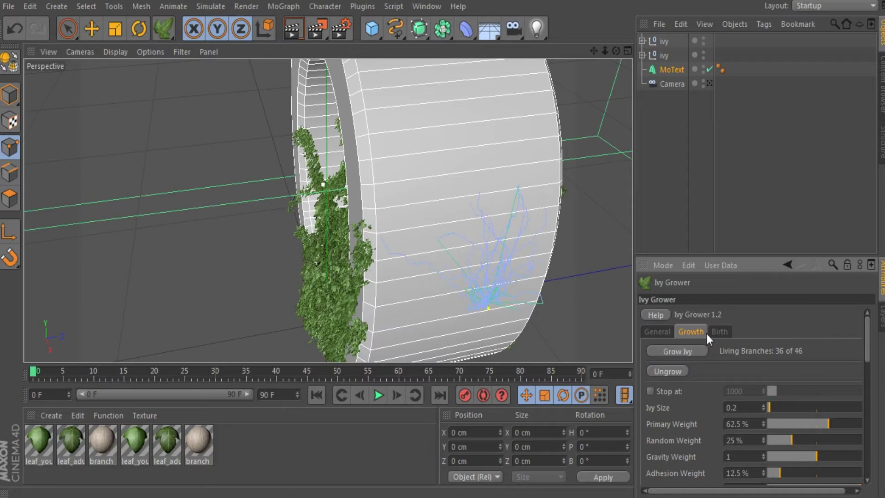
pyautogui.click(714, 332)
pyautogui.click(687, 350)
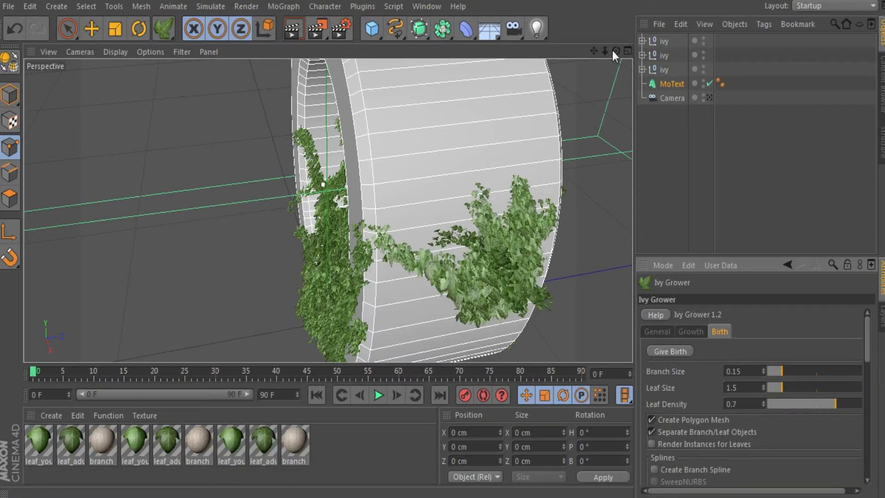
# Place an ivy root on top of the O, grow a short vine there, and generate its branches and leaves.
pyautogui.moveTo(614, 51); pyautogui.dragTo(615, 52)
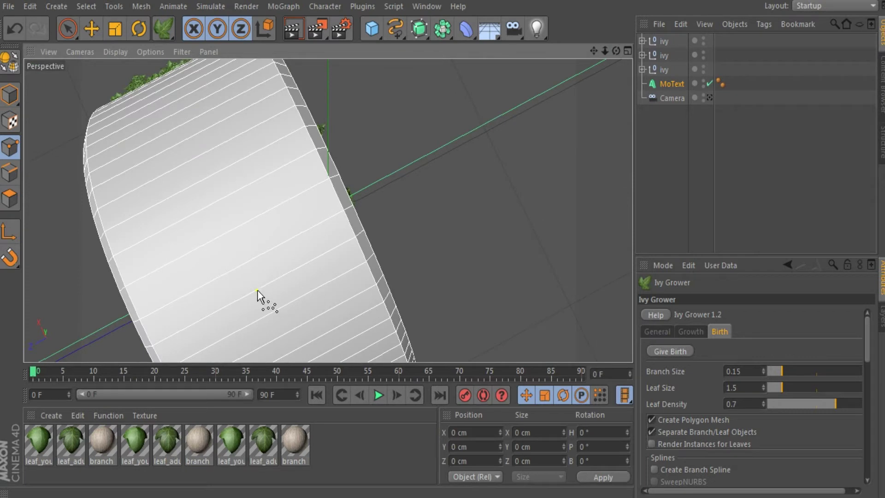
pyautogui.scroll(-6, 282, 294)
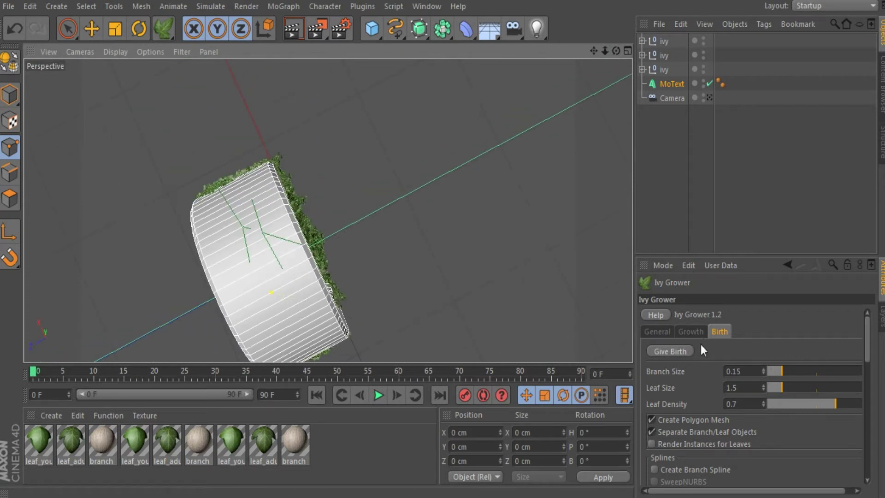
pyautogui.click(681, 333)
pyautogui.click(673, 350)
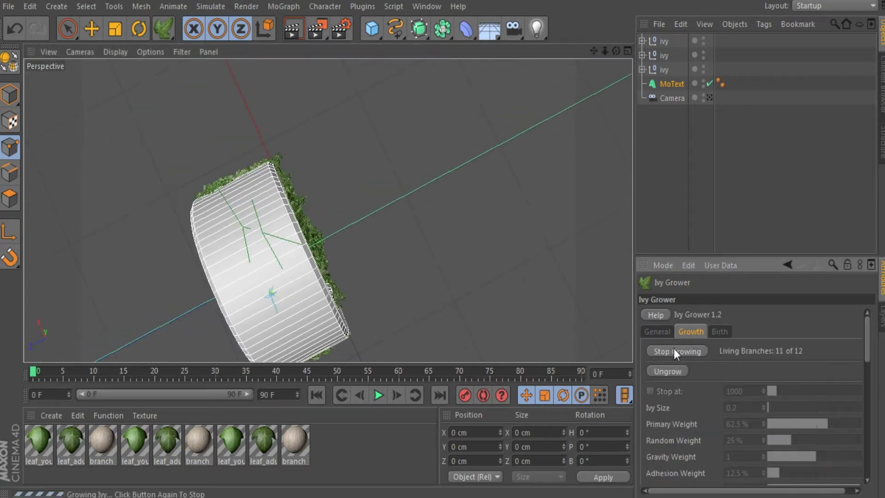
pyautogui.click(674, 350)
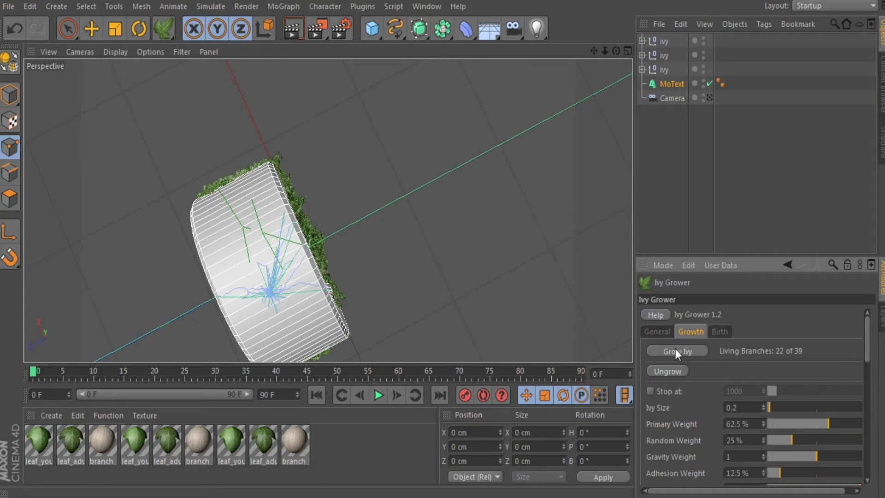
pyautogui.click(717, 332)
pyautogui.click(687, 353)
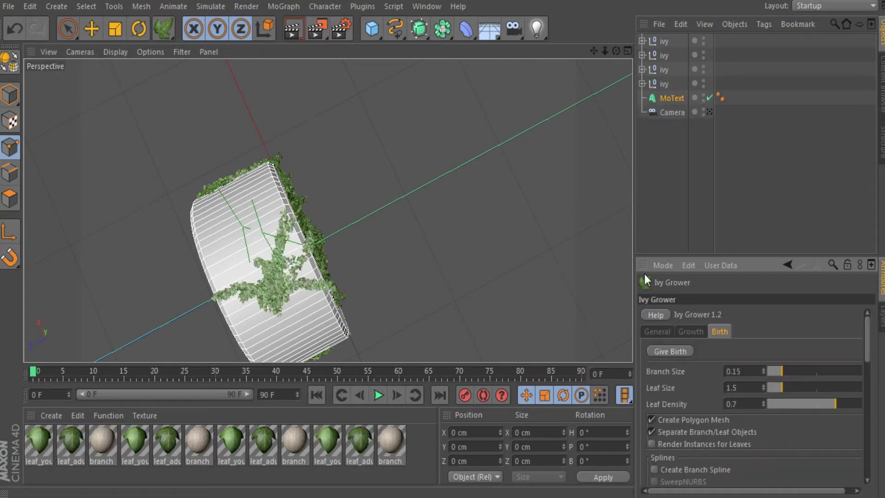
# Place an ivy root on the O's underside, grow a vine there, and generate its branches and leaves.
pyautogui.moveTo(616, 50)
pyautogui.mouseDown()
pyautogui.moveTo(558, 101)
pyautogui.moveTo(548, 125)
pyautogui.moveTo(446, 133)
pyautogui.moveTo(406, 96)
pyautogui.moveTo(585, 97)
pyautogui.moveTo(599, 46)
pyautogui.moveTo(615, 56)
pyautogui.moveTo(622, 5)
pyautogui.moveTo(631, 46)
pyautogui.mouseUp()
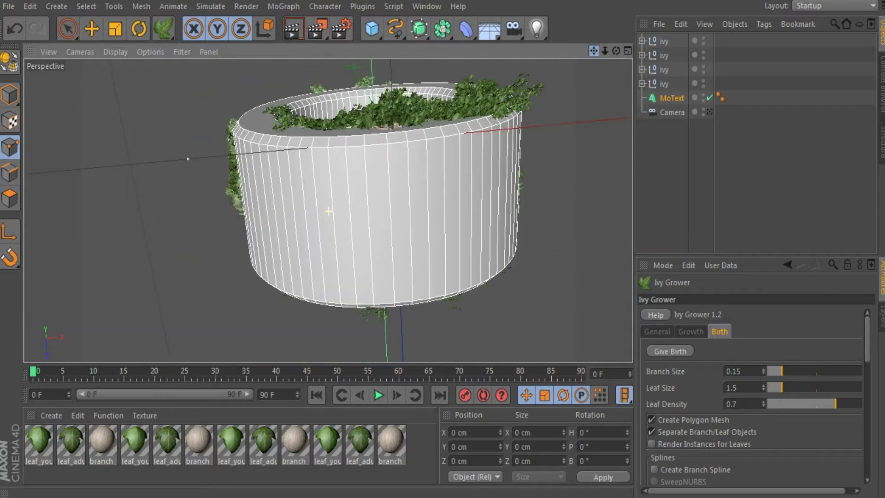
pyautogui.click(670, 352)
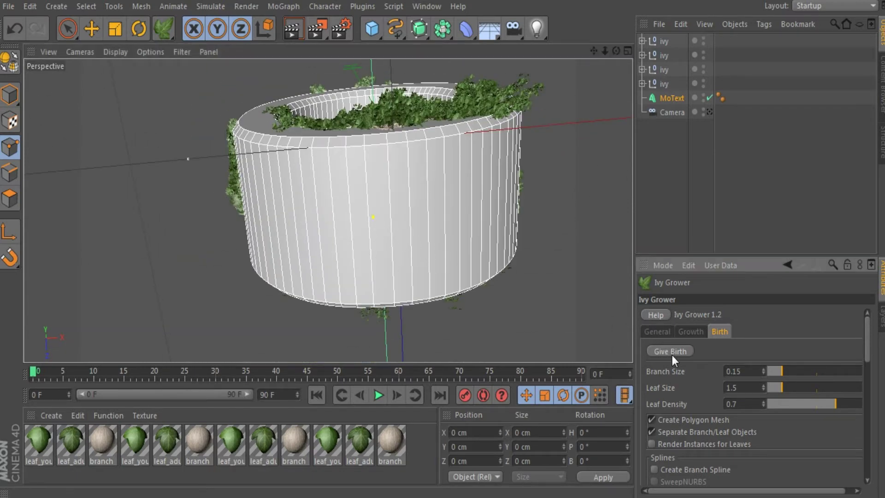
pyautogui.click(691, 332)
pyautogui.click(676, 350)
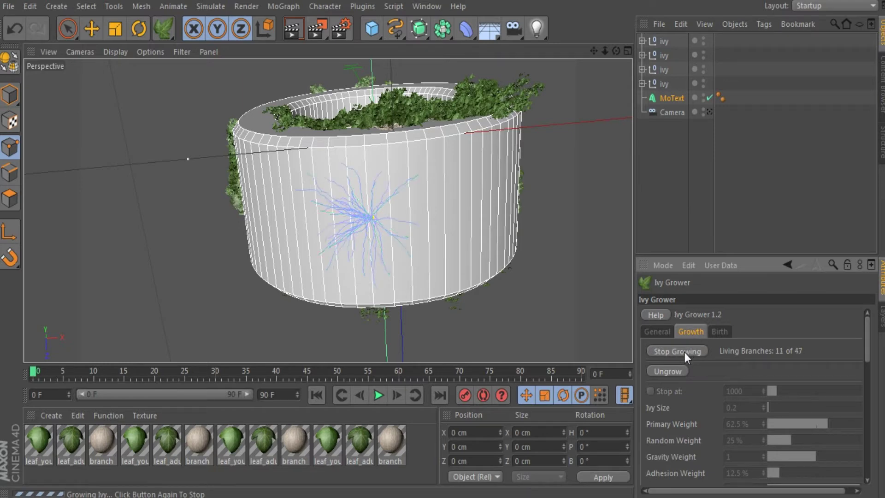
pyautogui.click(684, 352)
pyautogui.click(717, 331)
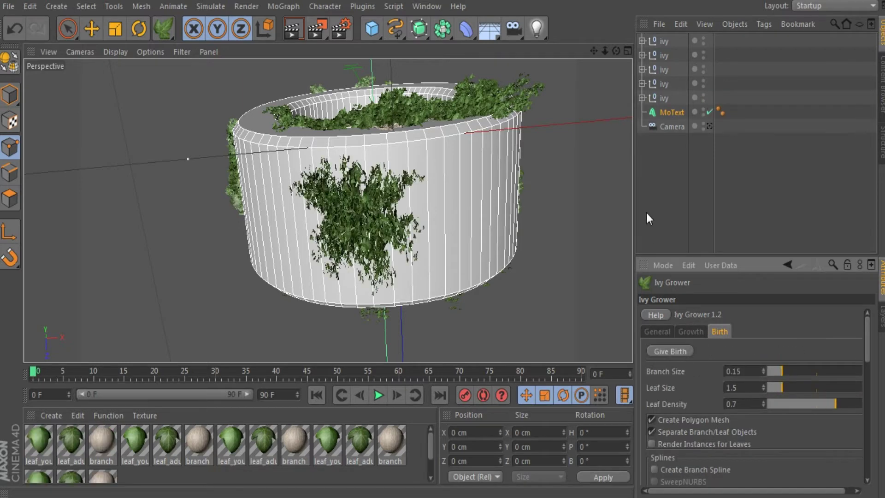
# Switch back to the scene camera, render a preview of the ivy-covered O, and clear the selection.
pyautogui.moveTo(616, 50)
pyautogui.mouseDown()
pyautogui.moveTo(580, 76)
pyautogui.moveTo(606, 60)
pyautogui.moveTo(604, 51)
pyautogui.moveTo(619, 54)
pyautogui.moveTo(581, 50)
pyautogui.moveTo(615, 51)
pyautogui.mouseUp()
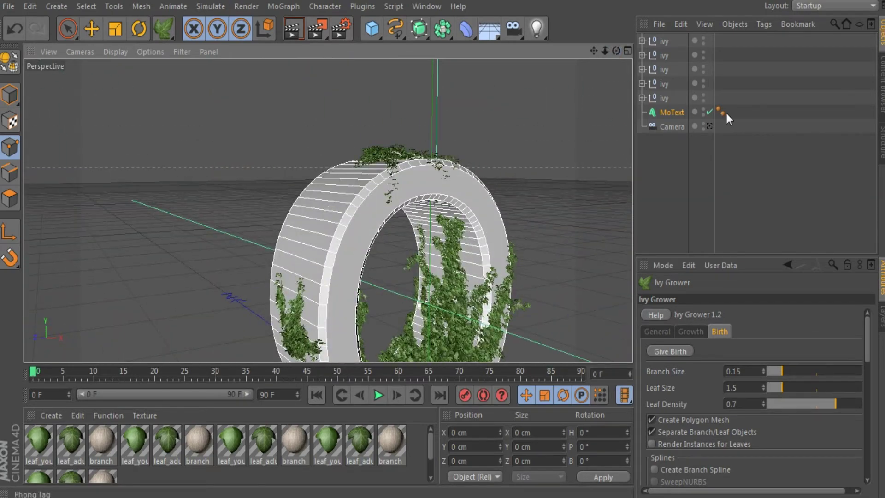
pyautogui.click(707, 129)
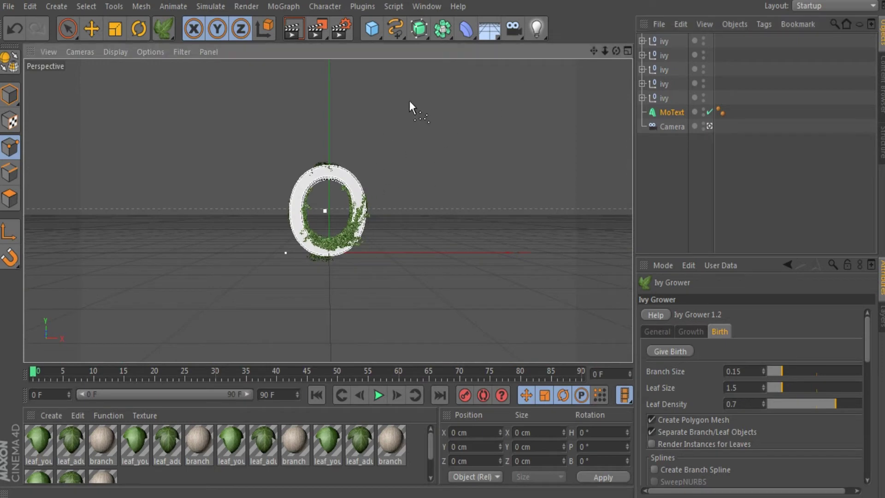
pyautogui.click(92, 29)
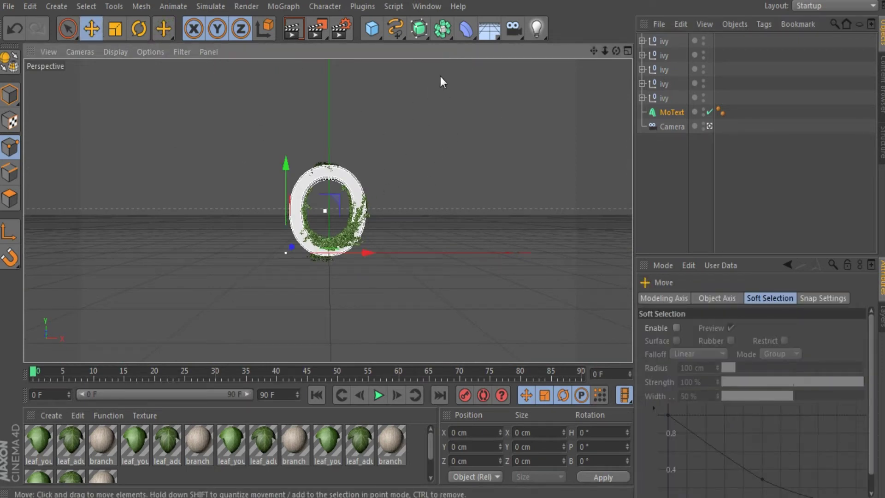
pyautogui.click(296, 29)
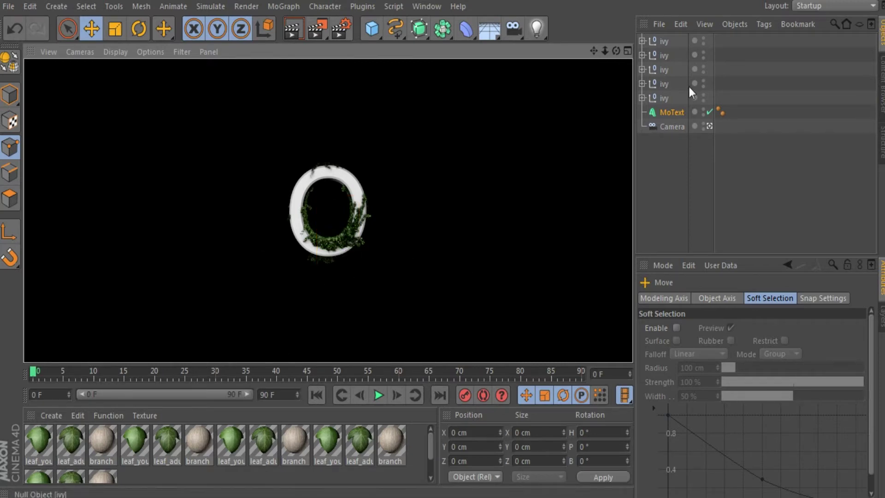
pyautogui.click(711, 211)
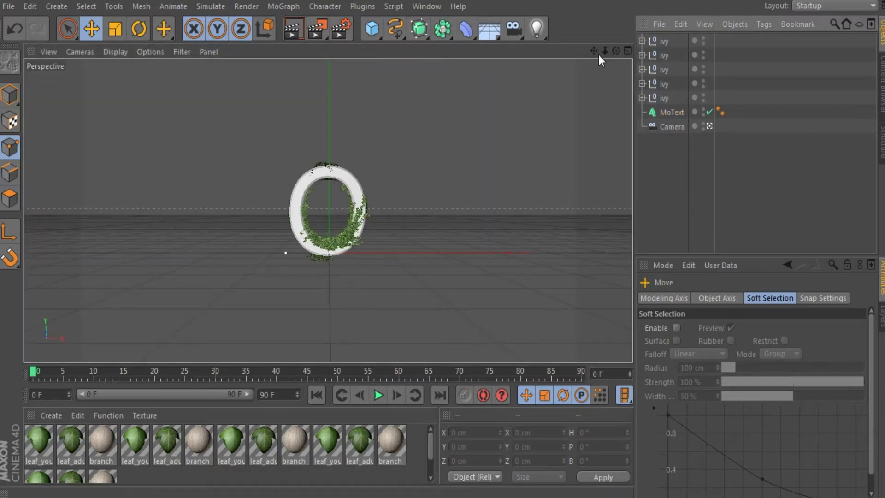
# Move the scene camera closer to the O, turn it to an angled view from the side, and render the view.
pyautogui.moveTo(605, 52); pyautogui.dragTo(578, 55)
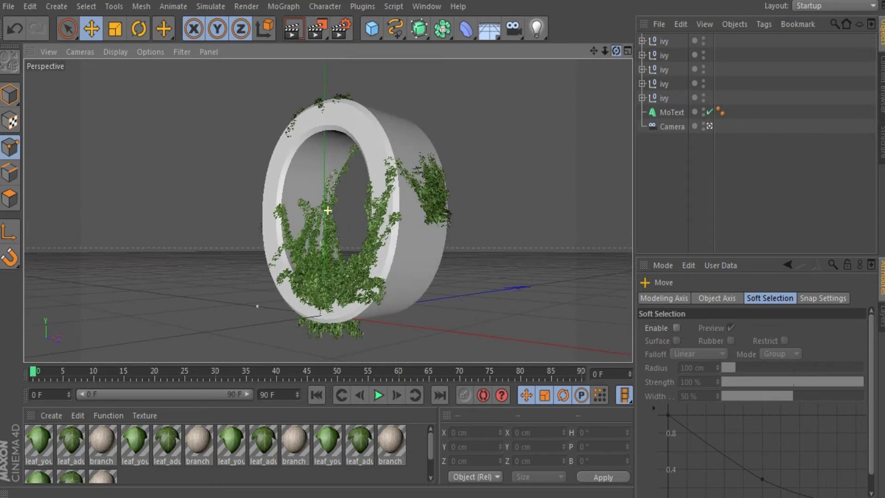
pyautogui.moveTo(257, 306); pyautogui.dragTo(258, 307)
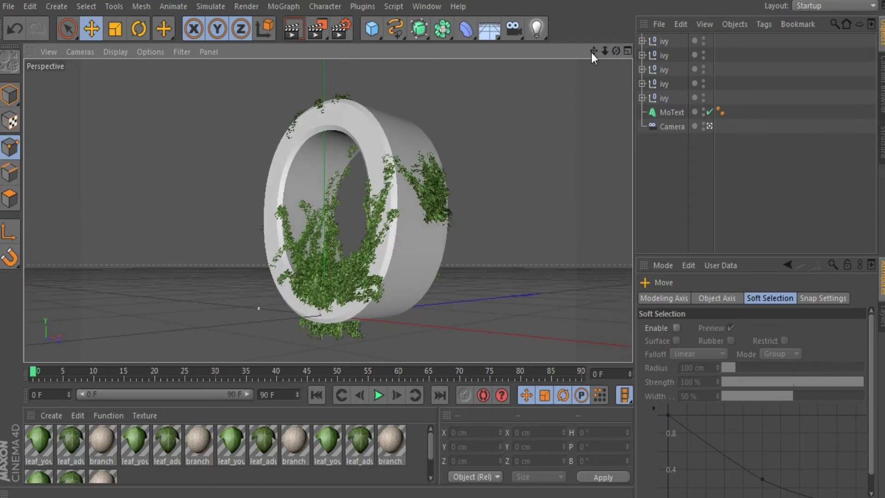
pyautogui.moveTo(592, 52); pyautogui.dragTo(479, 163)
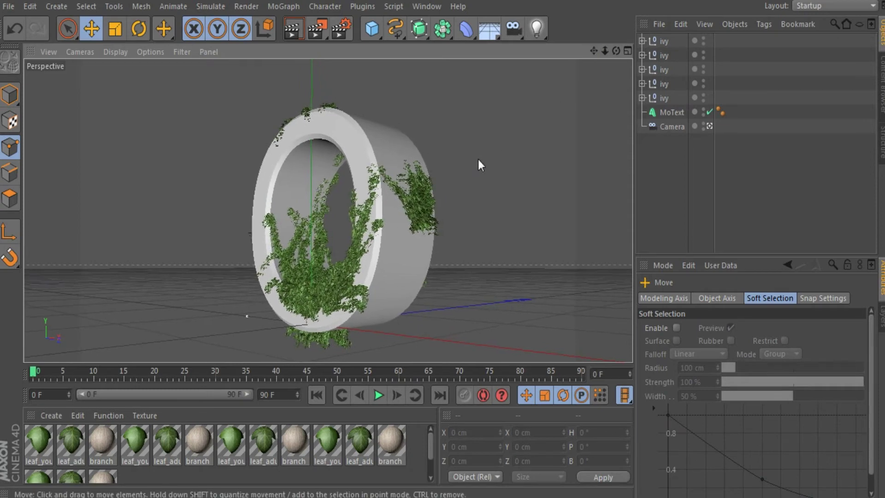
pyautogui.click(300, 33)
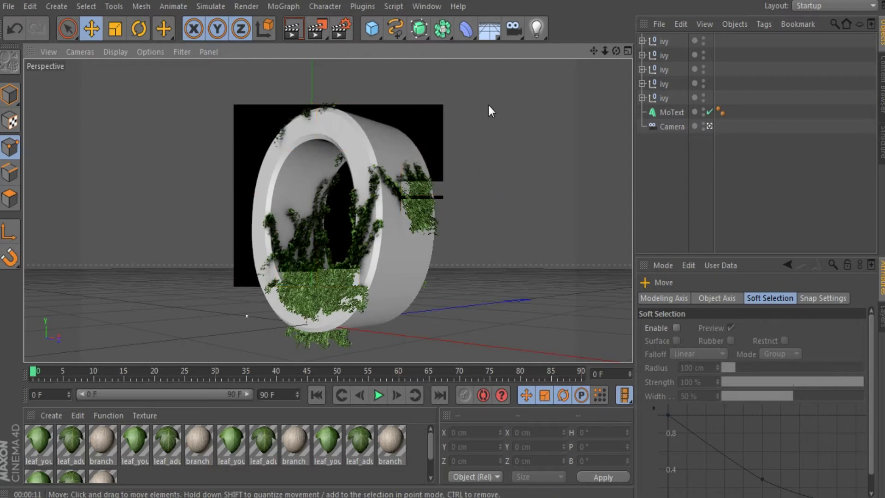
# Delete the ivy on the O's visible outer side and the ivy hanging beneath it.
pyautogui.click(431, 193)
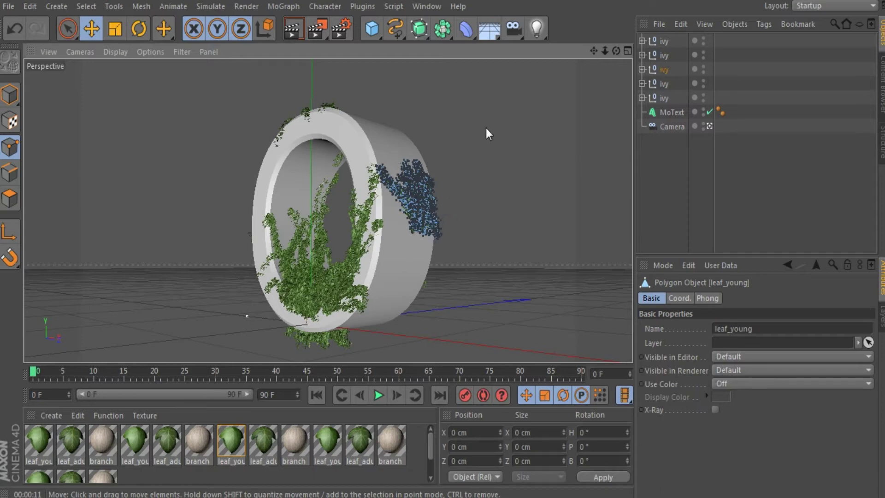
pyautogui.click(667, 70)
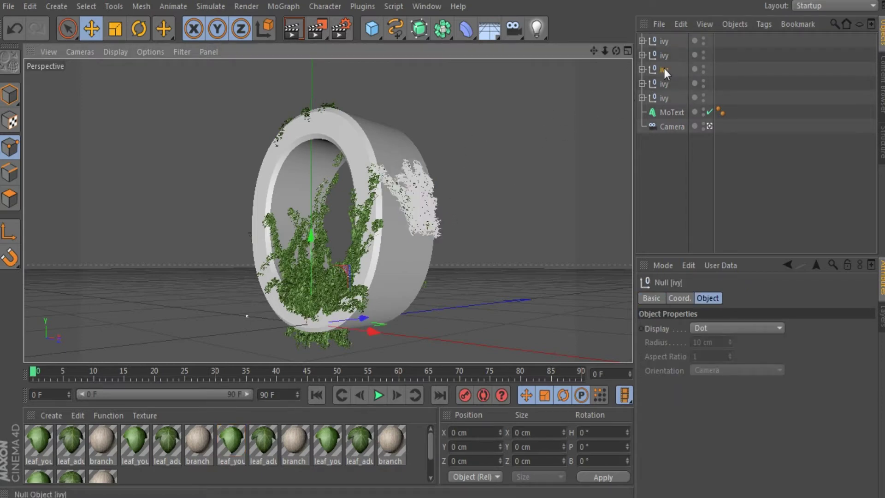
pyautogui.press('Delete')
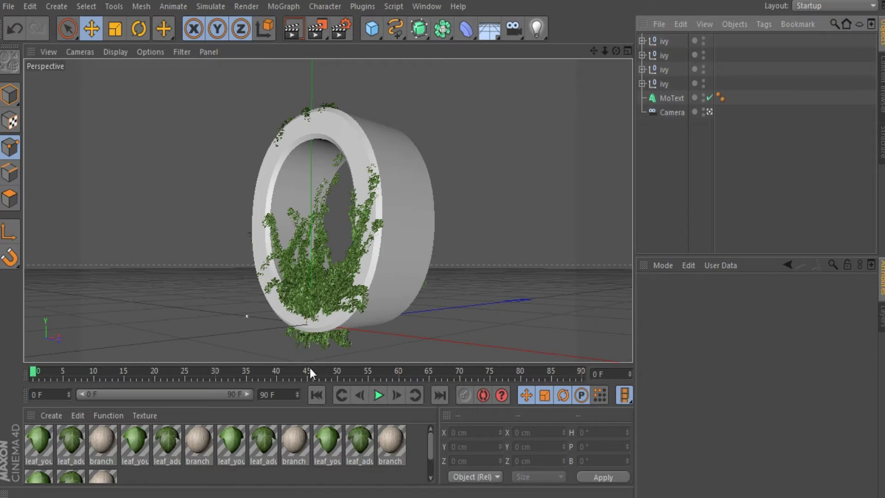
pyautogui.click(323, 344)
pyautogui.click(663, 41)
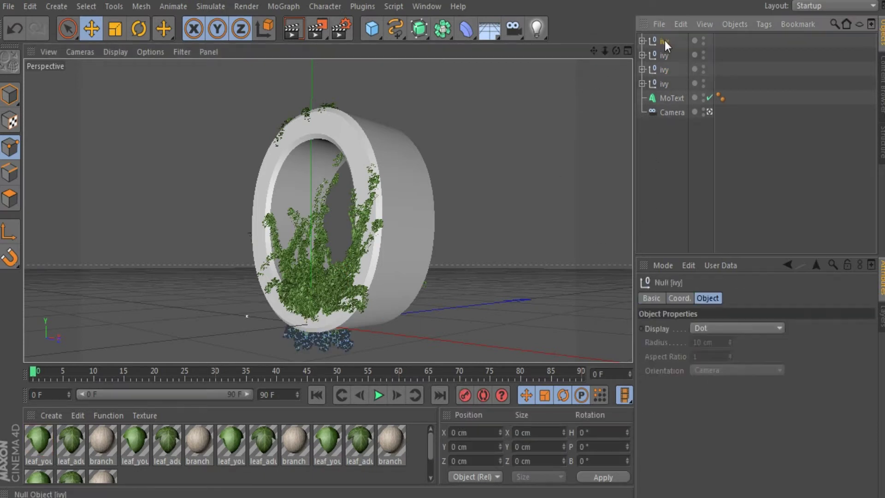
pyautogui.press('Delete')
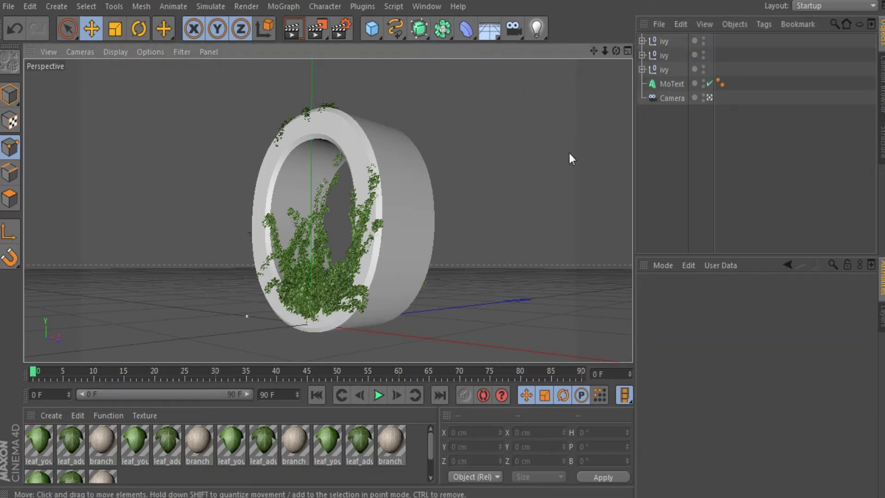
# Leave the scene camera and delete the ivy low on the O's far outer side.
pyautogui.click(423, 286)
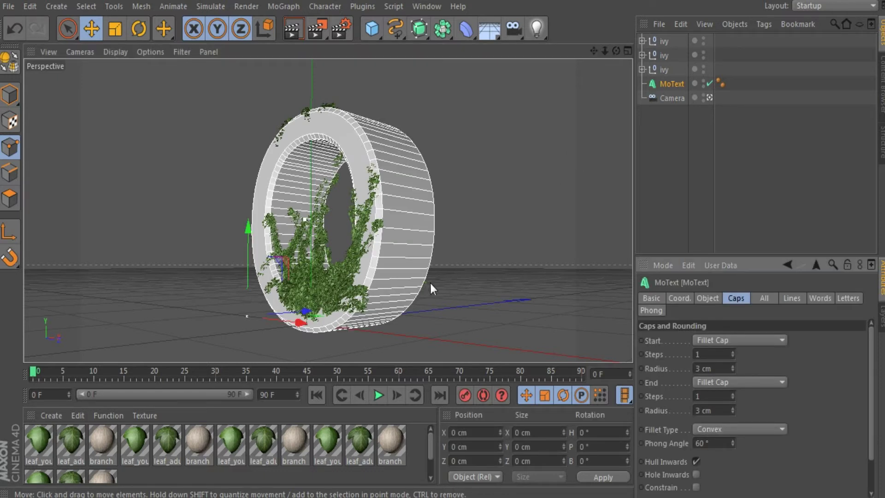
pyautogui.click(708, 98)
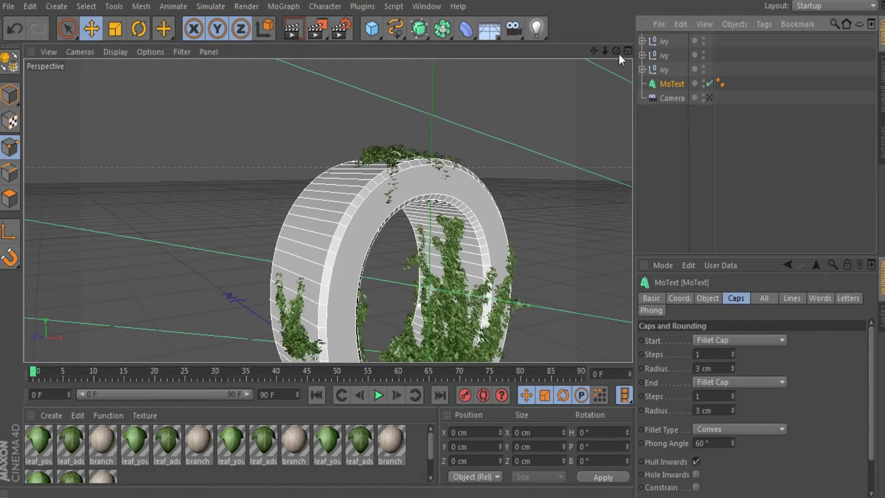
pyautogui.moveTo(616, 51); pyautogui.dragTo(636, 80)
pyautogui.keyDown('alt'); pyautogui.moveTo(429, 318); pyautogui.dragTo(380, 291); pyautogui.keyUp('alt')
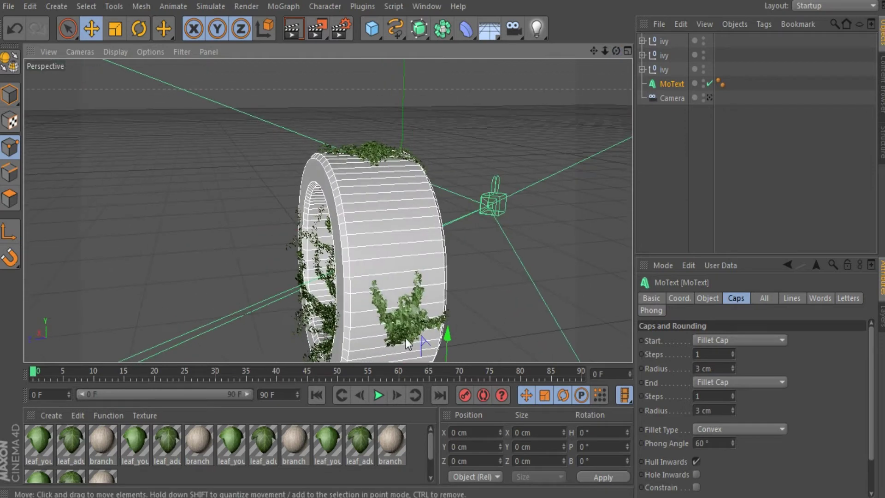
pyautogui.click(664, 70)
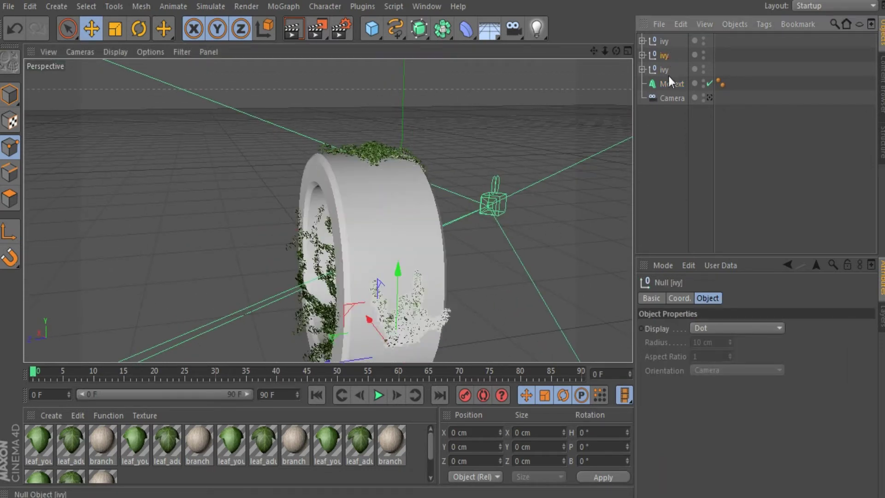
pyautogui.press('Delete')
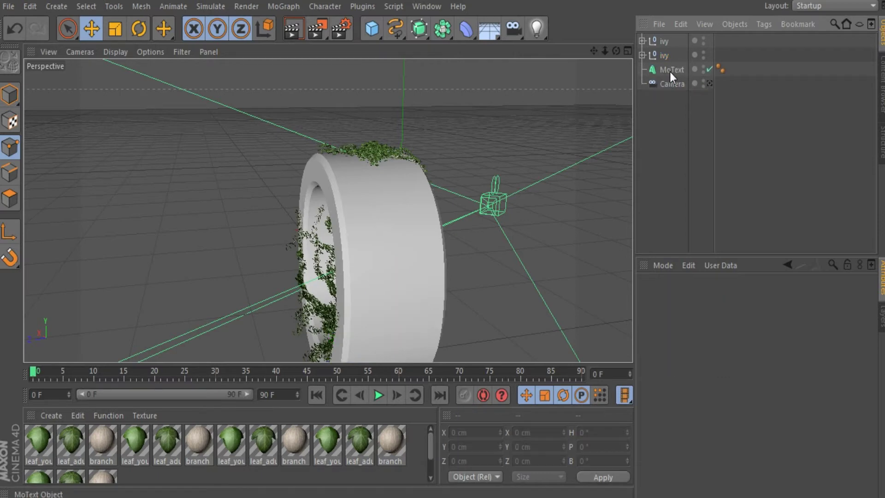
# Look through the scene camera again and render a preview of the remaining ivy on the O.
pyautogui.click(709, 83)
pyautogui.click(293, 31)
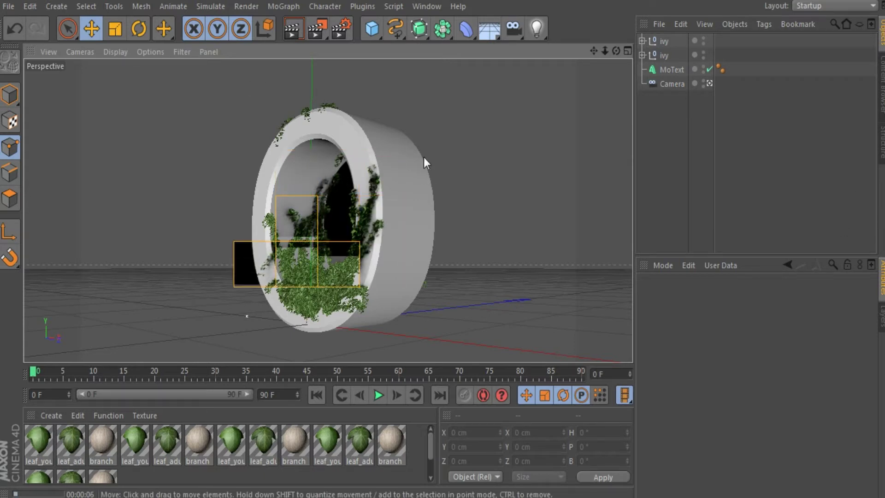
pyautogui.click(249, 97)
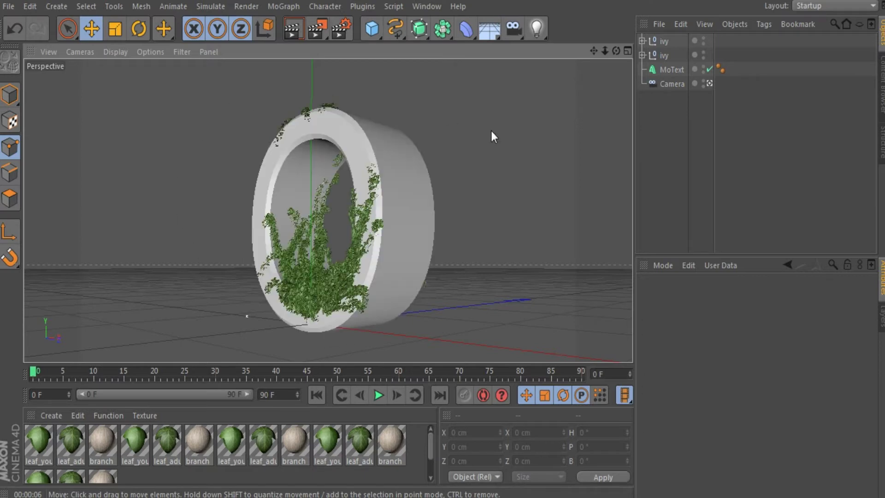
pyautogui.click(419, 186)
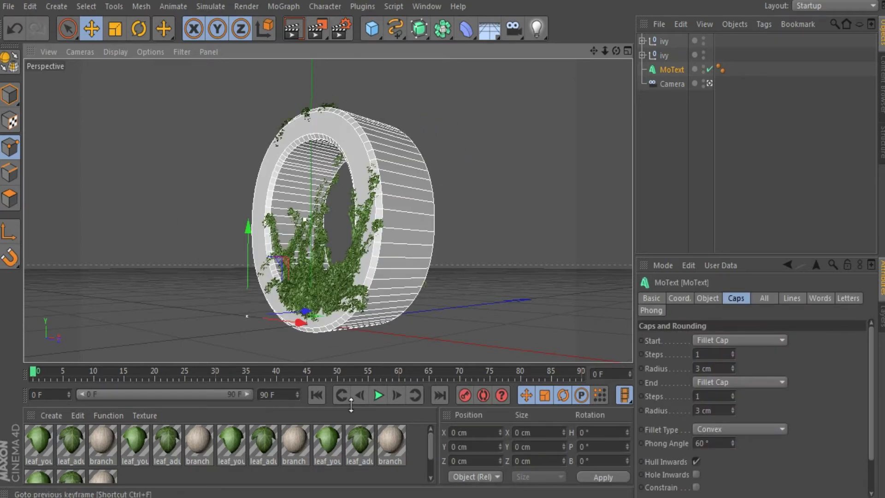
pyautogui.scroll(-2, 352, 480)
pyautogui.click(352, 479)
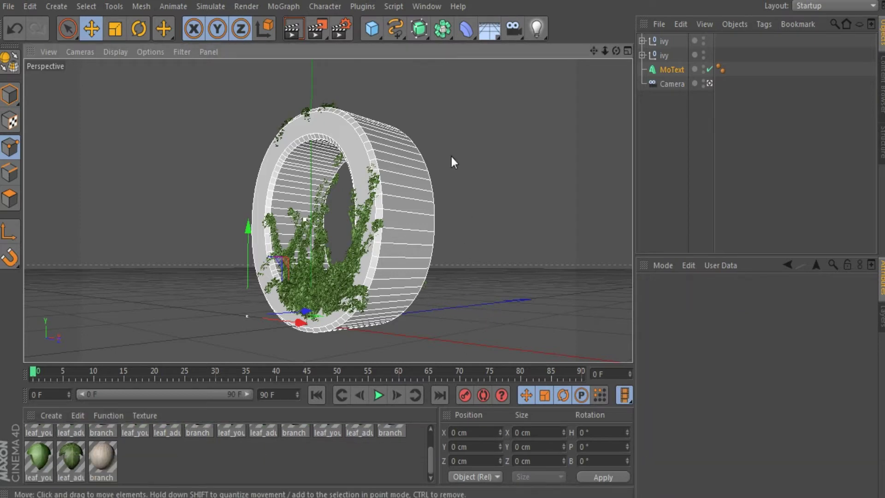
pyautogui.click(95, 29)
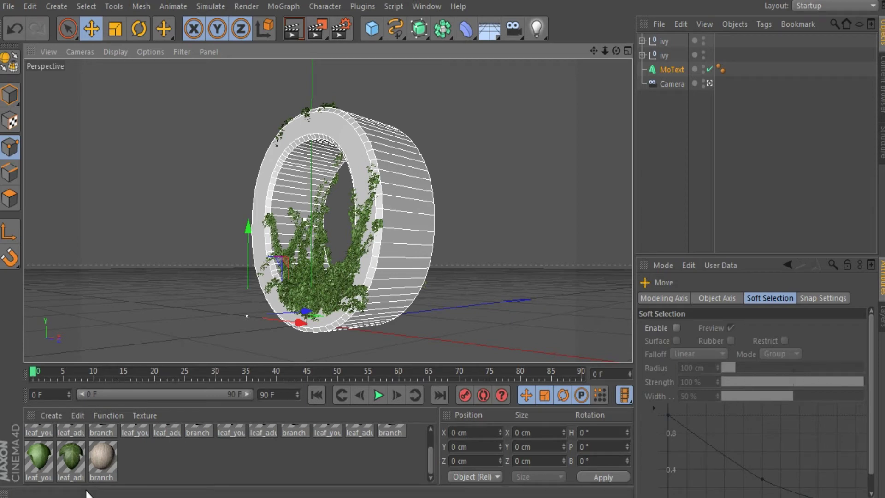
pyautogui.scroll(2, 172, 466)
pyautogui.scroll(-2, 172, 465)
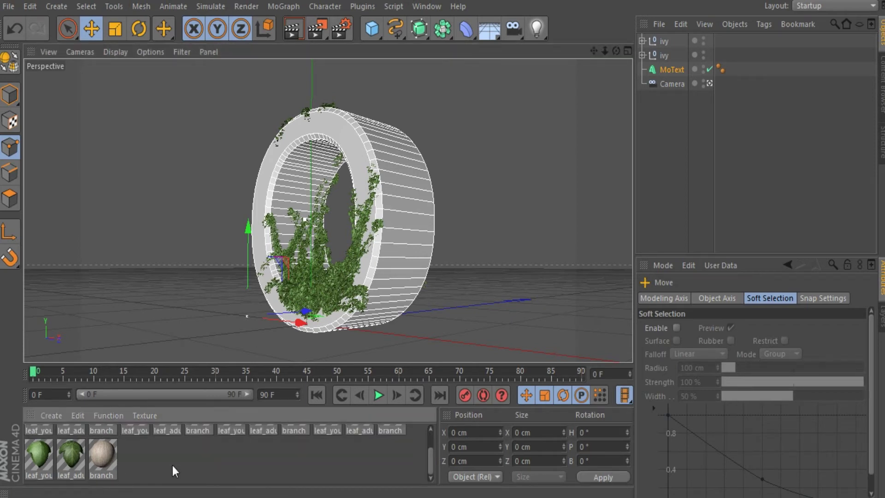
pyautogui.click(172, 465)
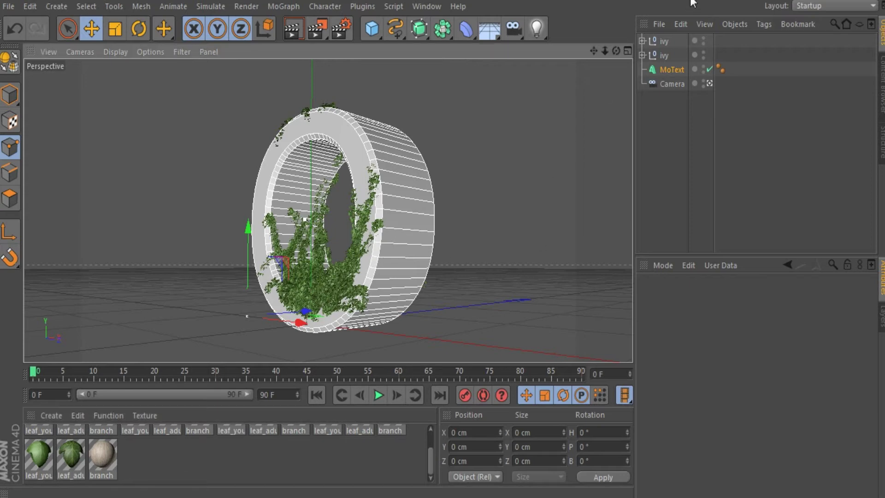
# Merge the BV STUDIO TEMPLATE project from the desktop's GFX folder into the current scene.
pyautogui.click(659, 25)
pyautogui.click(694, 45)
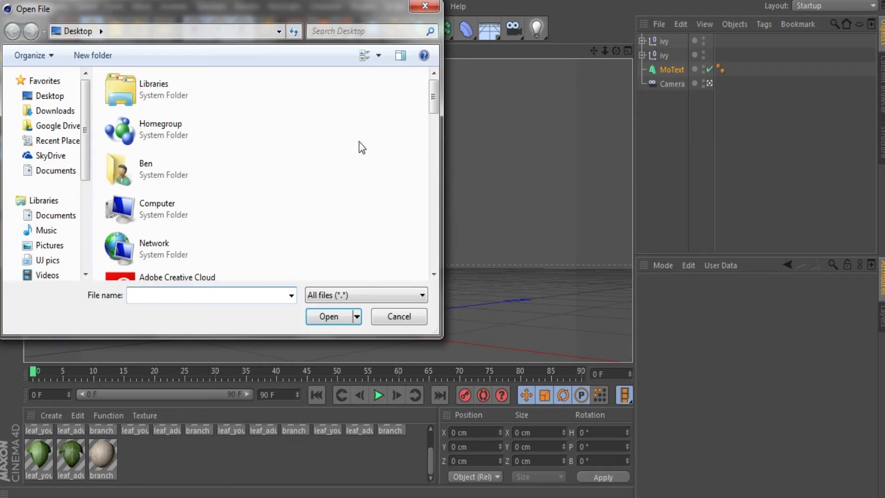
pyautogui.scroll(-5, 327, 153)
pyautogui.doubleClick(162, 227)
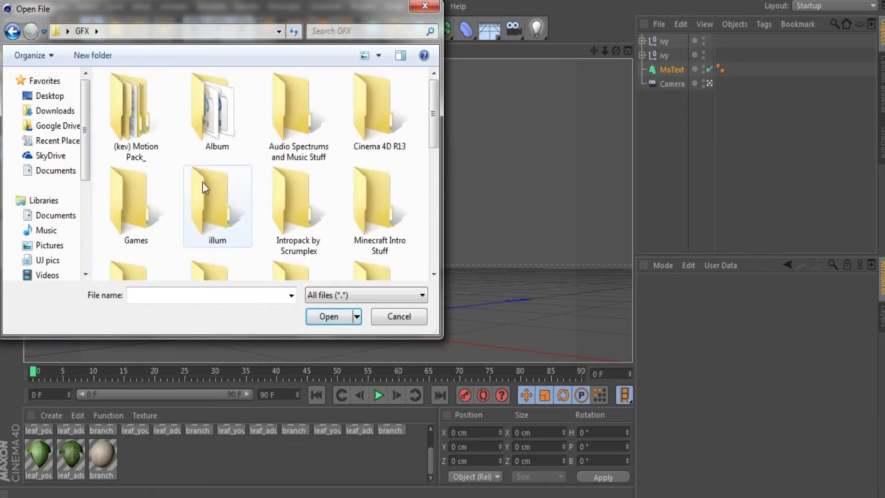
pyautogui.scroll(-10, 223, 137)
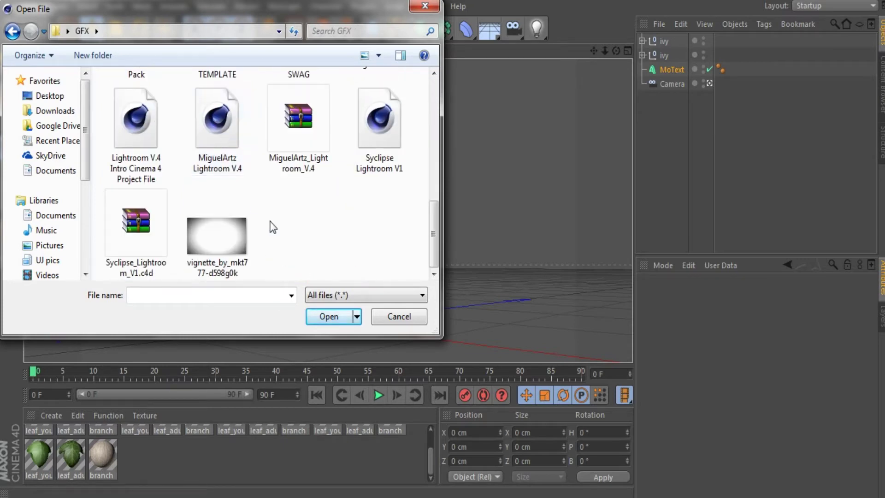
pyautogui.scroll(5, 271, 224)
pyautogui.scroll(-5, 272, 226)
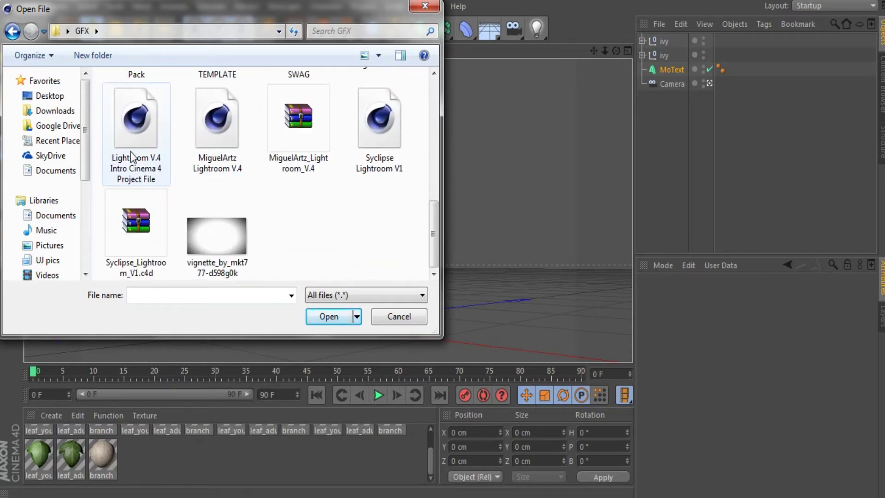
pyautogui.scroll(2, 330, 162)
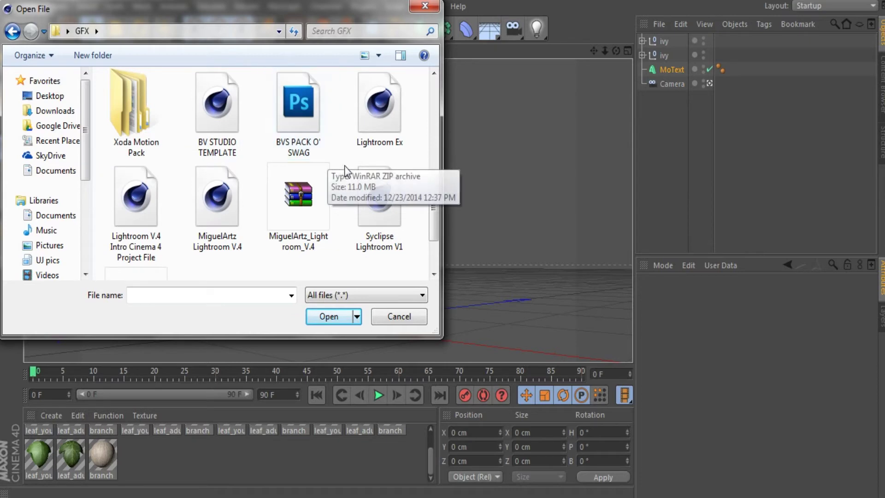
pyautogui.doubleClick(217, 105)
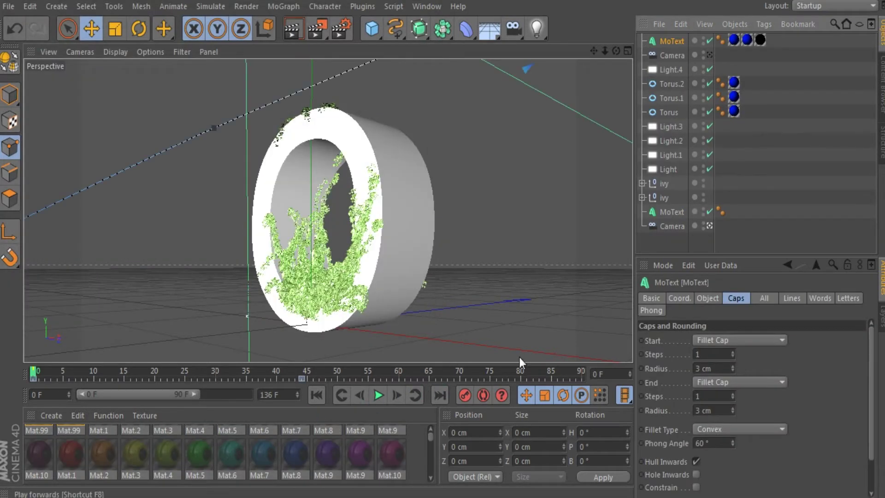
# Delete the merged template's MoText, camera, lights and torus objects, keeping the ivy, the original MoText and its camera.
pyautogui.press('Delete')
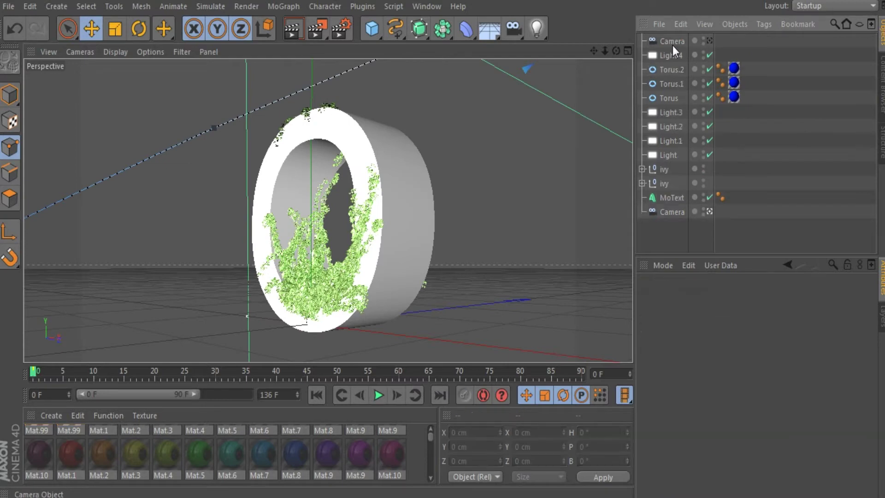
pyautogui.click(673, 44)
pyautogui.press('Delete')
pyautogui.press('Delete')
pyautogui.press('Delete')
pyautogui.press('Delete')
pyautogui.press('Delete')
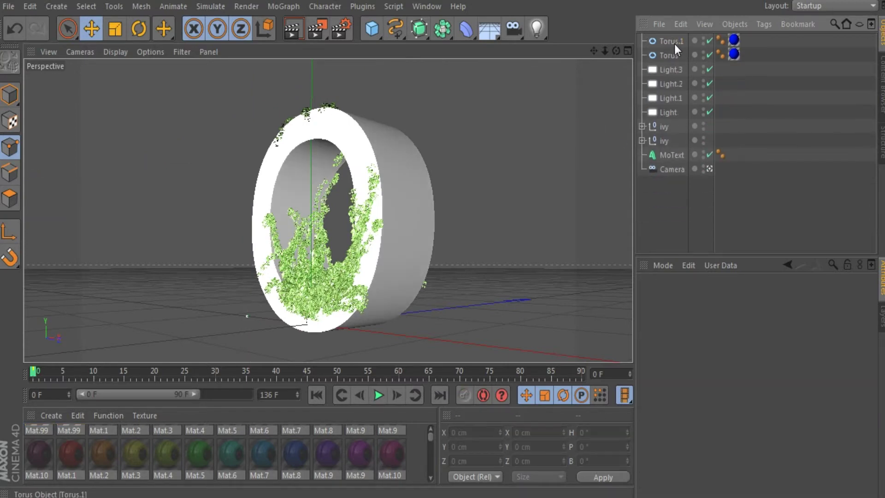
pyautogui.press('Delete')
pyautogui.press('Delete')
pyautogui.press('Delete')
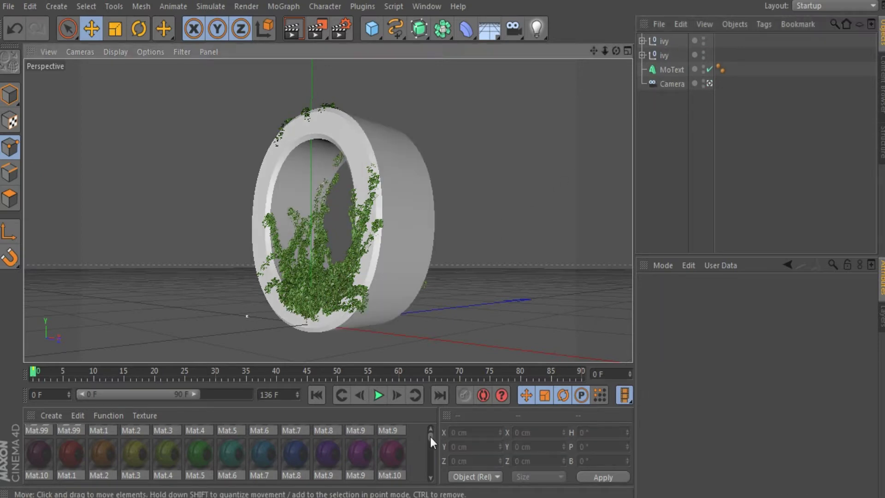
# Enlarge the material list and look through the merged materials for a stone texture.
pyautogui.scroll(-6, 408, 454)
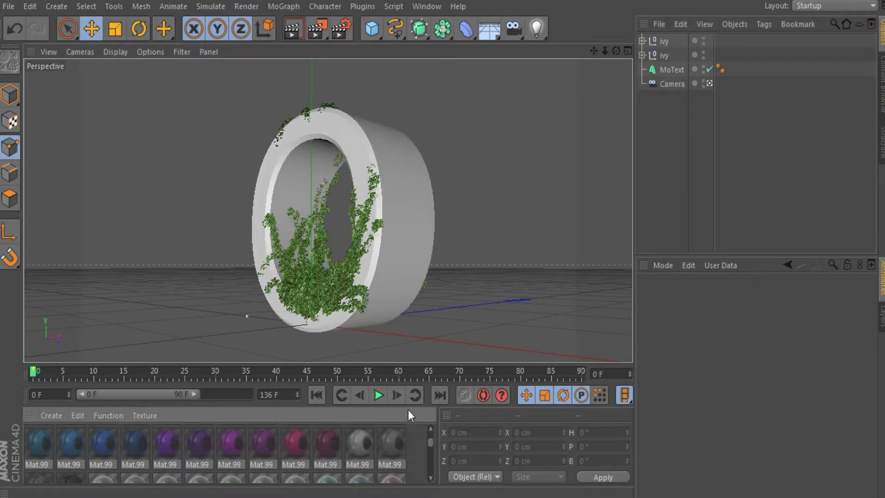
pyautogui.moveTo(407, 406); pyautogui.dragTo(426, 157)
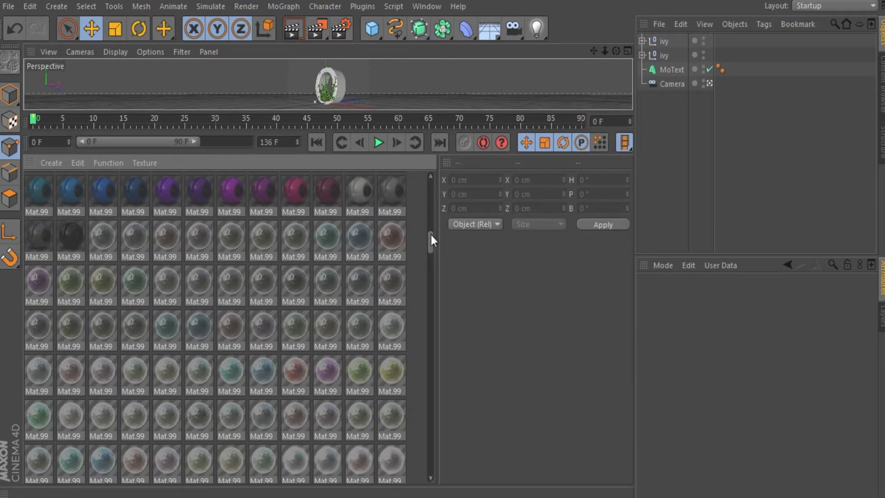
pyautogui.moveTo(430, 234); pyautogui.dragTo(428, 294)
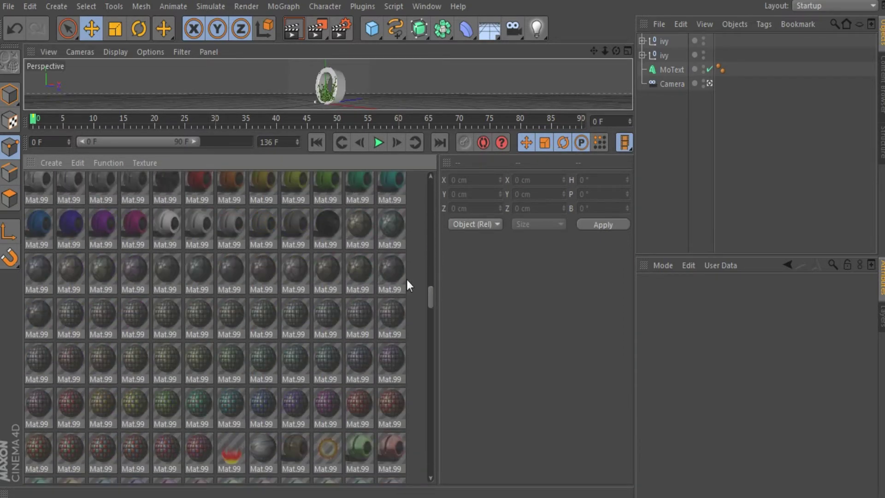
pyautogui.click(361, 220)
pyautogui.click(411, 254)
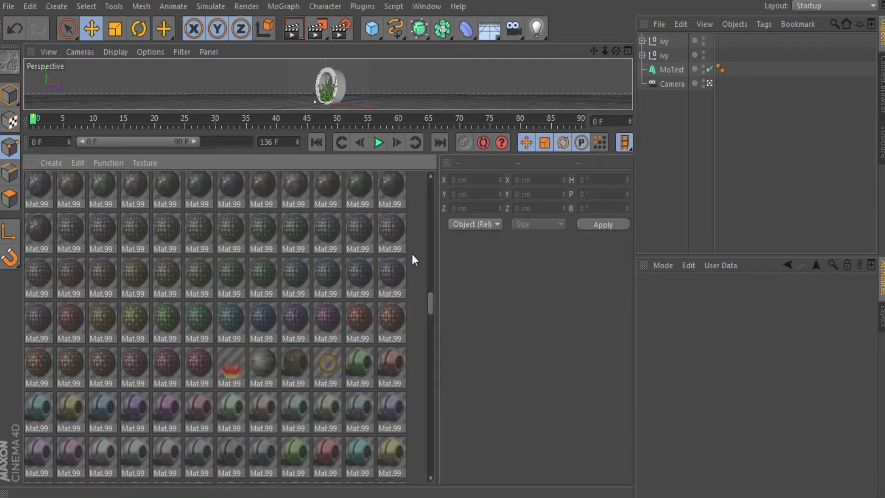
pyautogui.click(292, 32)
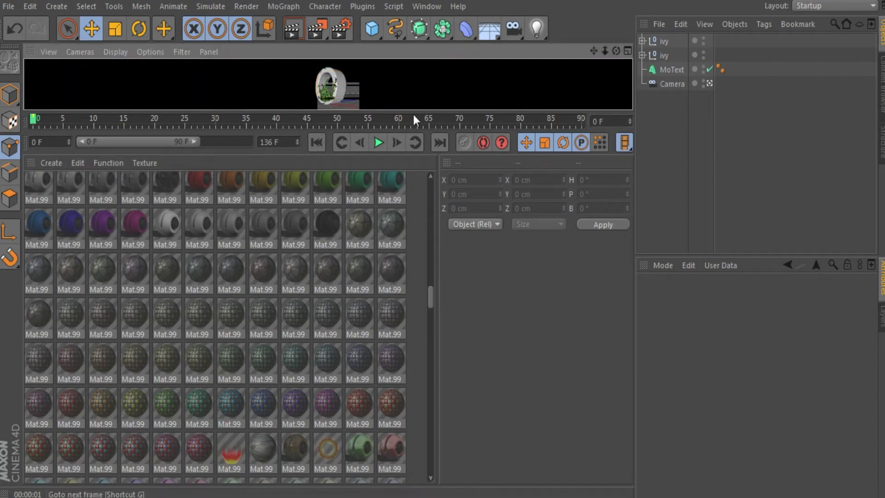
# Preview the cracked-stone materials, apply the greenish Mat.99 to the O, and restore the viewport's size.
pyautogui.click(340, 222)
pyautogui.click(356, 225)
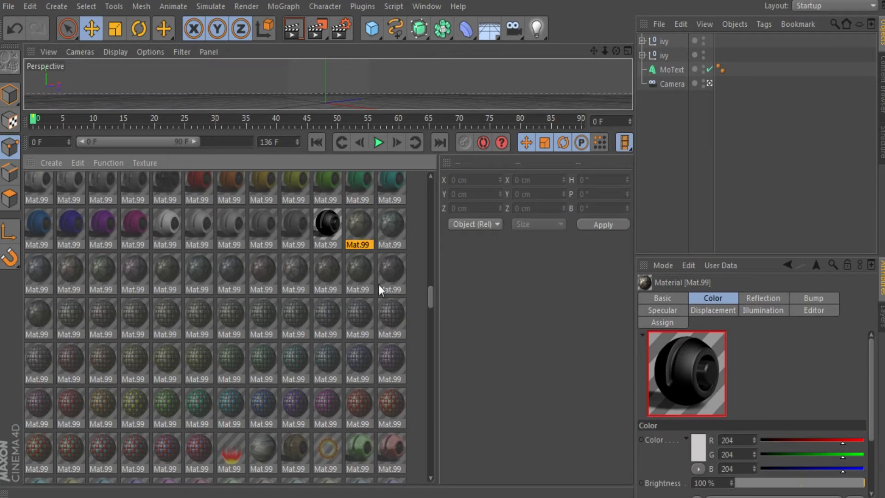
pyautogui.click(386, 224)
pyautogui.click(40, 275)
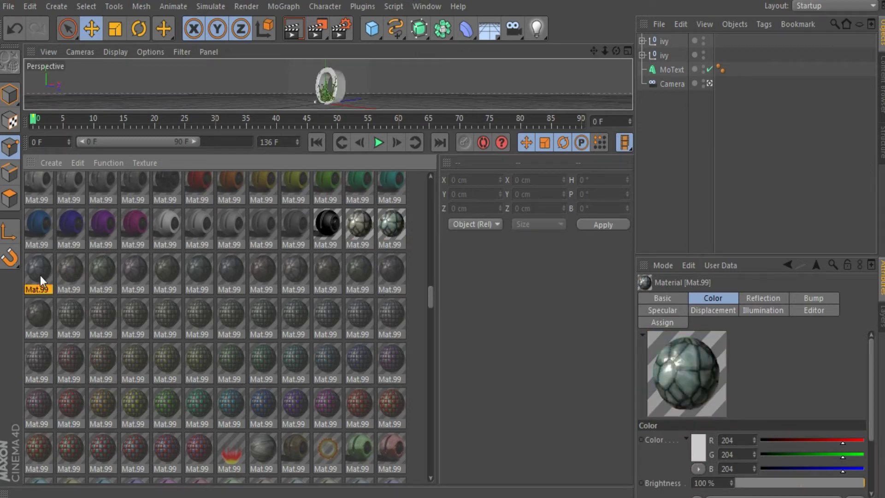
pyautogui.click(74, 283)
pyautogui.click(114, 288)
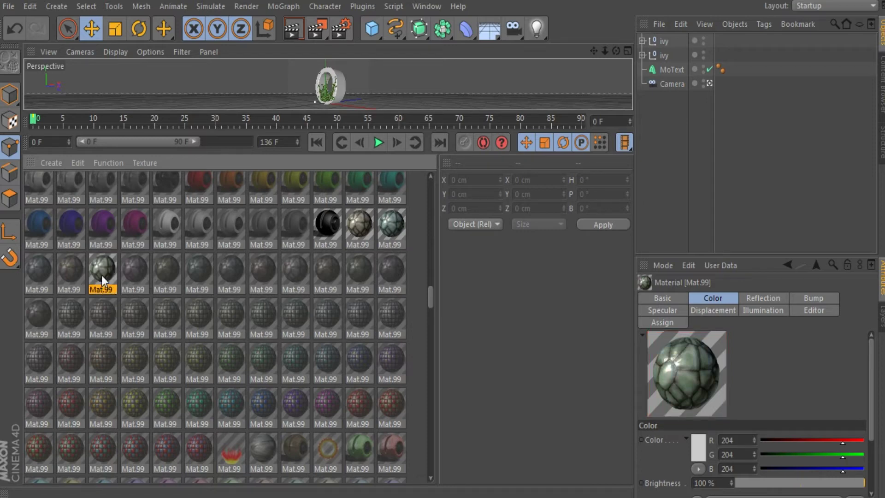
pyautogui.moveTo(101, 275); pyautogui.dragTo(335, 97)
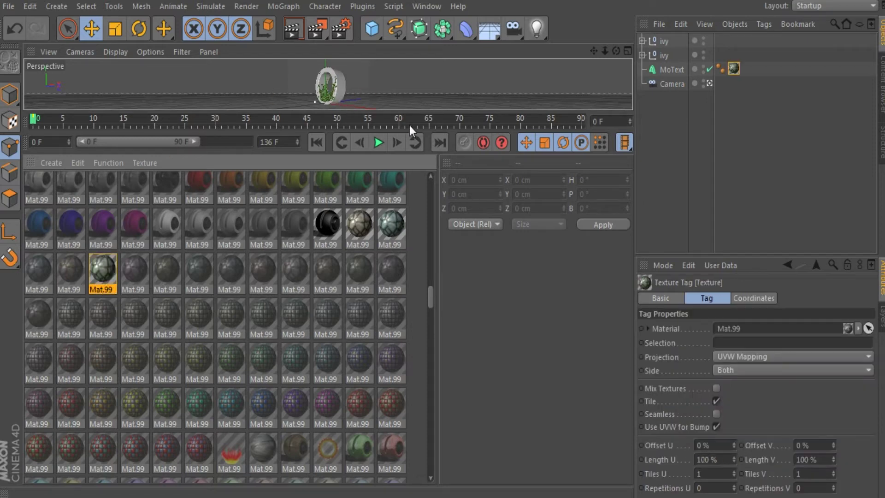
pyautogui.moveTo(416, 111); pyautogui.dragTo(415, 363)
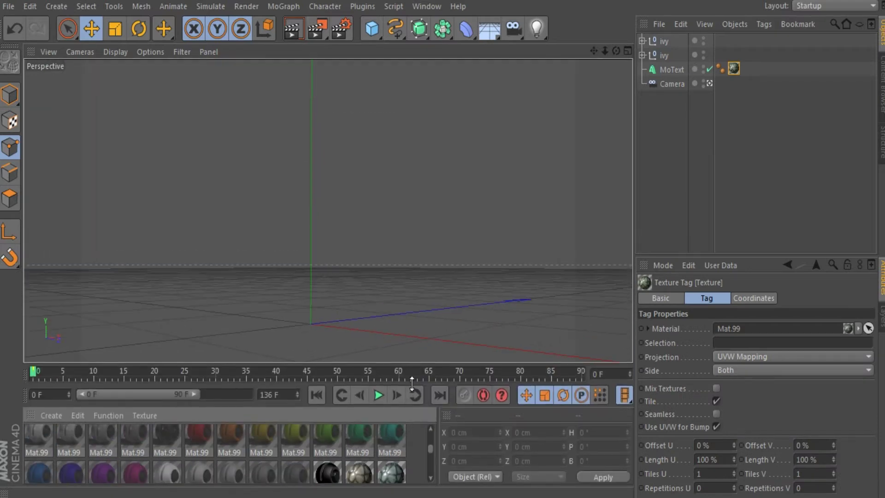
# Set the projection of the O's stone texture to Cubic.
pyautogui.click(431, 175)
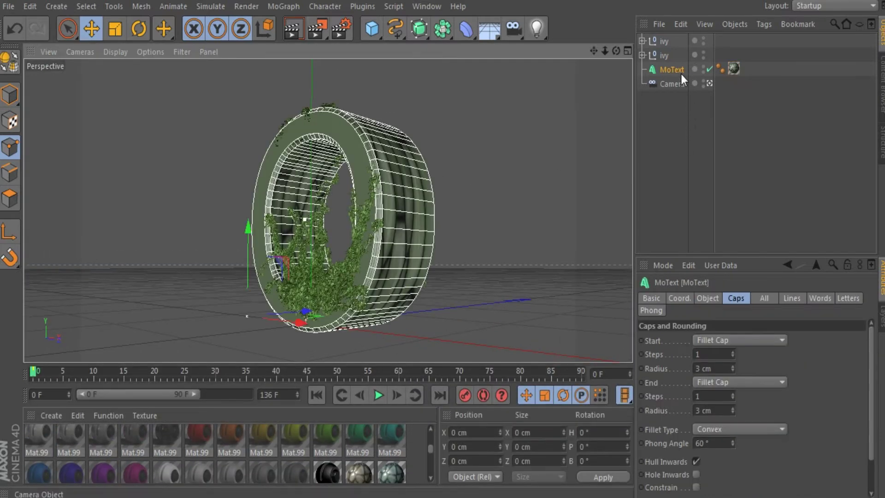
pyautogui.click(732, 70)
pyautogui.click(754, 358)
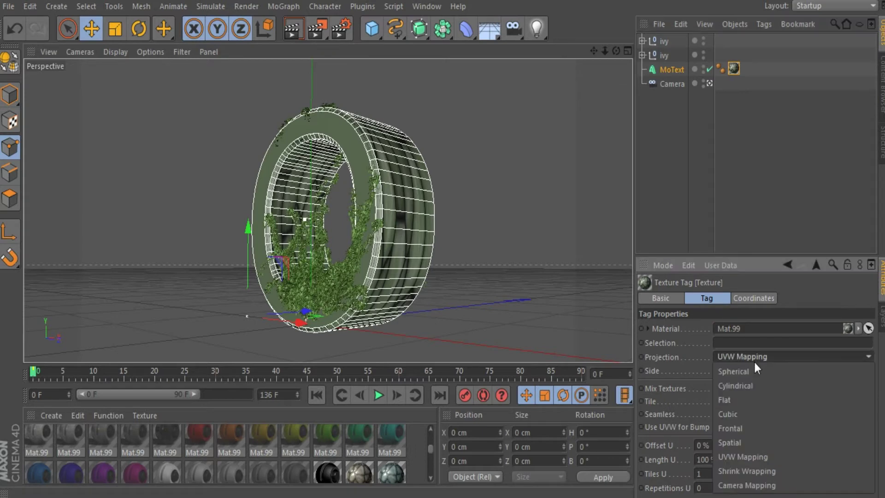
pyautogui.click(755, 414)
pyautogui.click(739, 215)
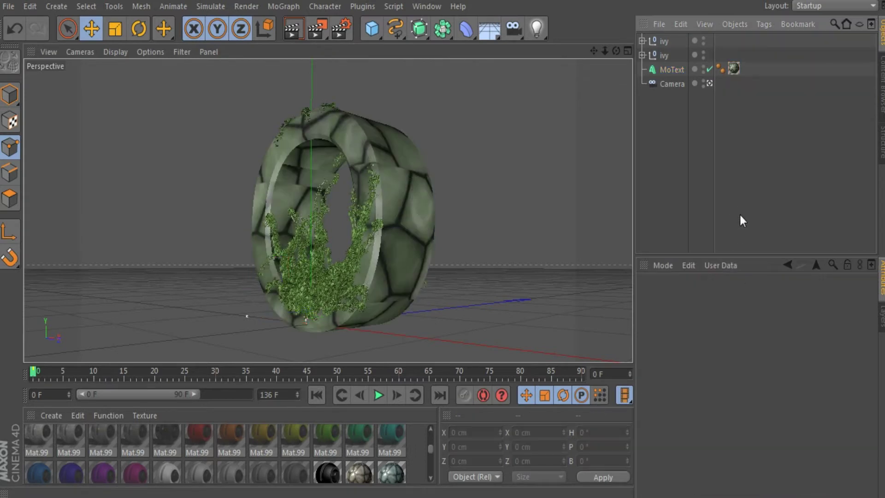
# Try shortening the stone texture's U length to 37% and undo the change.
pyautogui.click(733, 69)
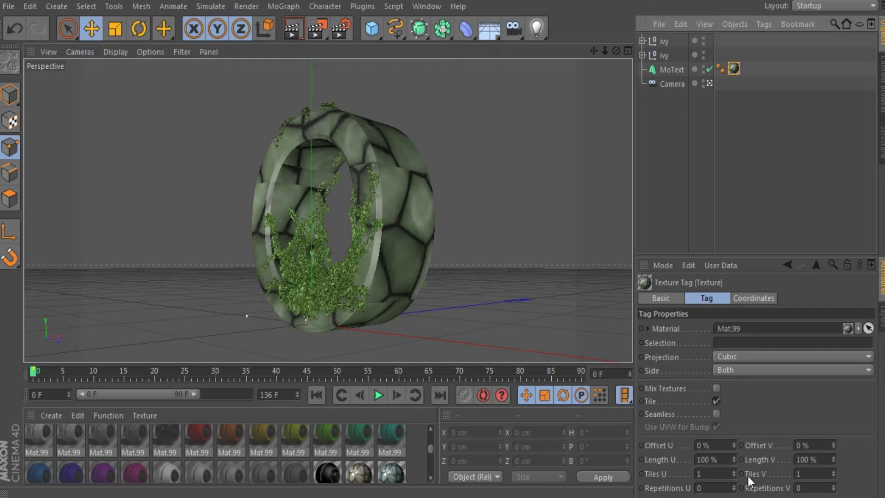
pyautogui.moveTo(733, 460); pyautogui.dragTo(729, 462)
pyautogui.hotkey('ctrl', 'z')
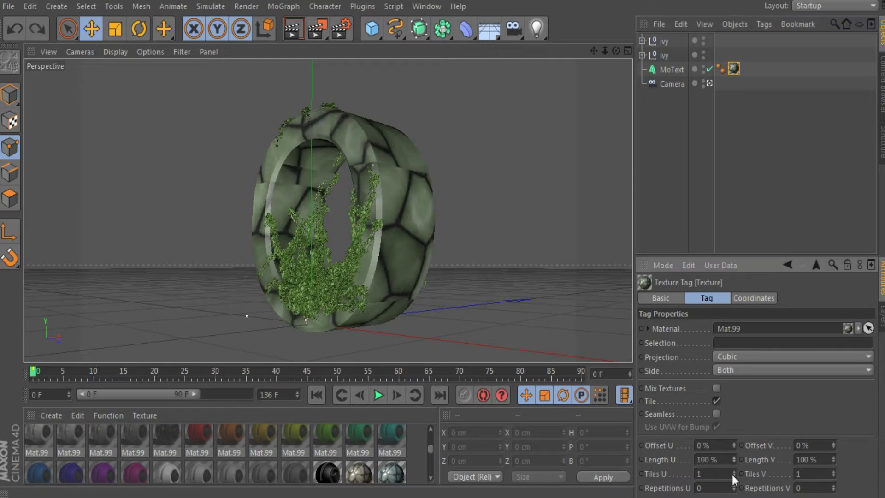
pyautogui.moveTo(734, 460); pyautogui.dragTo(683, 462)
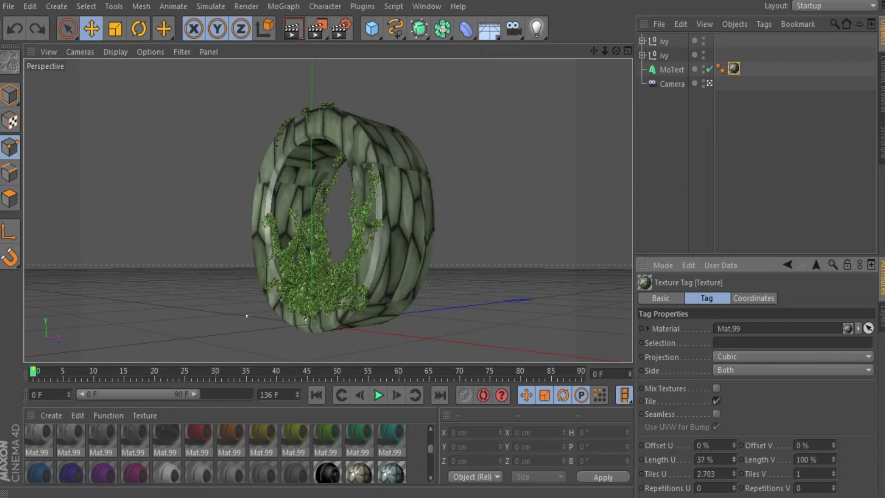
pyautogui.hotkey('ctrl', 'z')
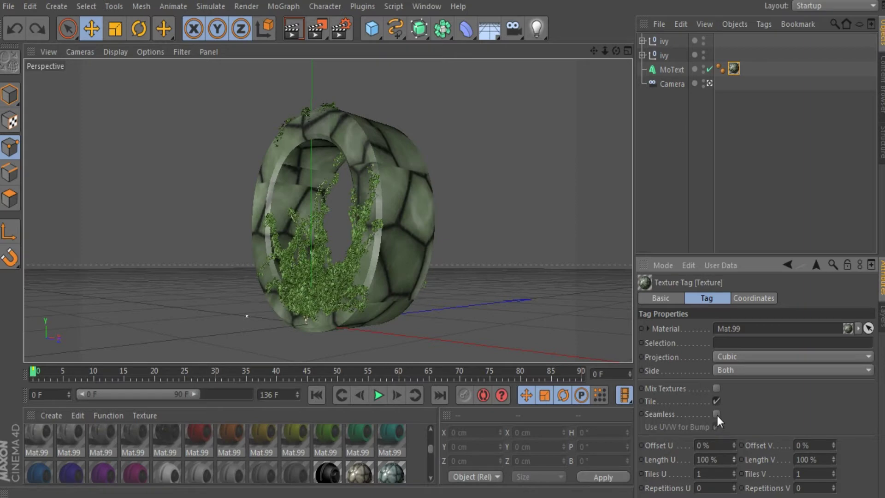
# Enable Seamless on the O's stone texture and render a preview of the view.
pyautogui.click(716, 413)
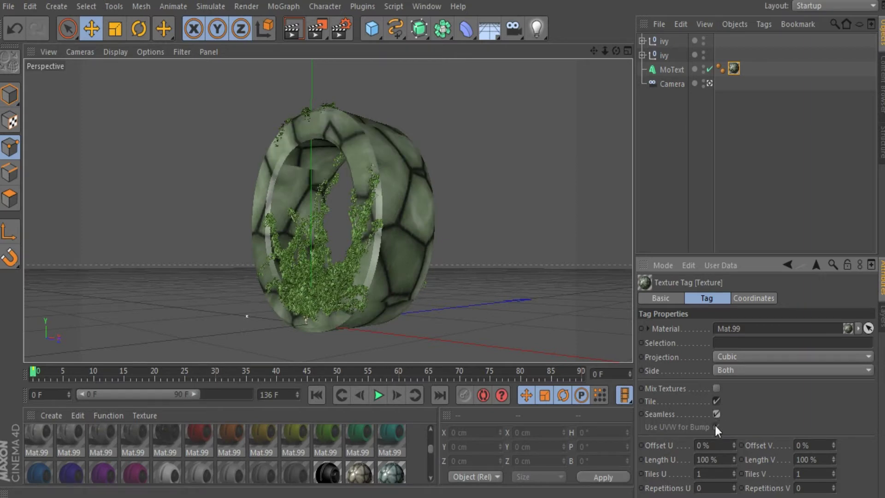
pyautogui.moveTo(733, 458); pyautogui.dragTo(689, 460)
pyautogui.hotkey('ctrl', 'z')
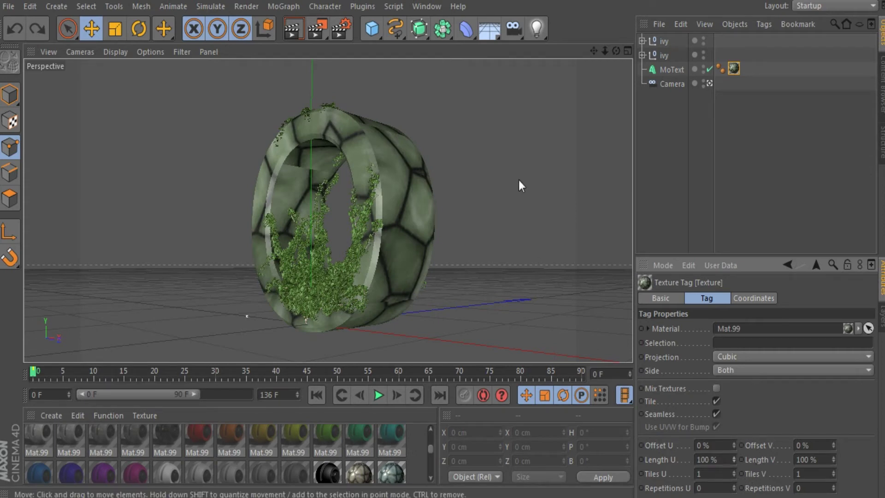
pyautogui.click(294, 28)
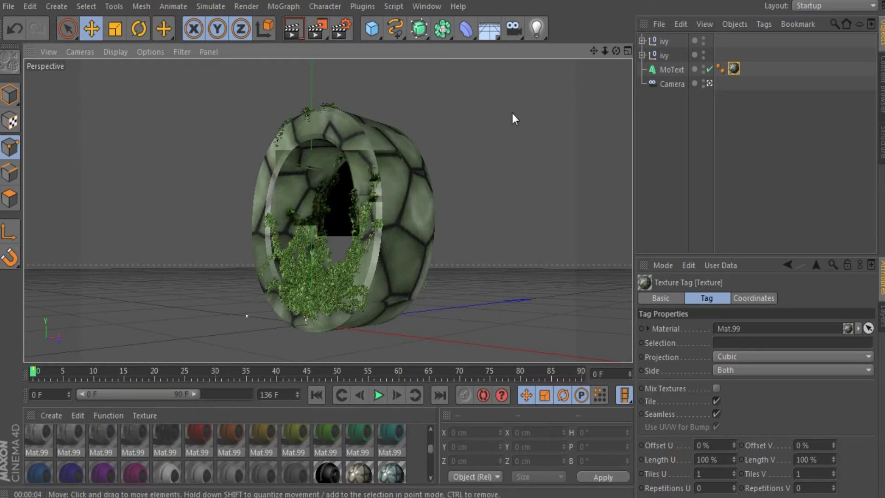
pyautogui.scroll(-3, 351, 464)
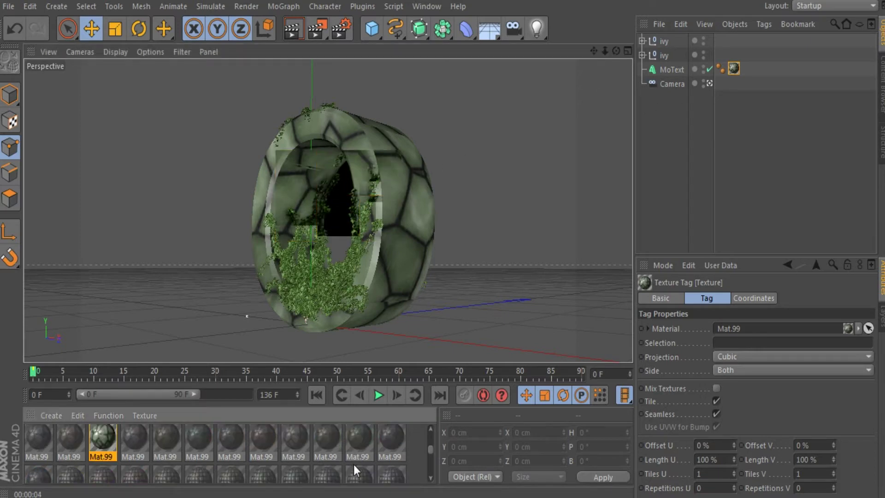
# Extend the timeline's preview range to frame 136.
pyautogui.doubleClick(104, 442)
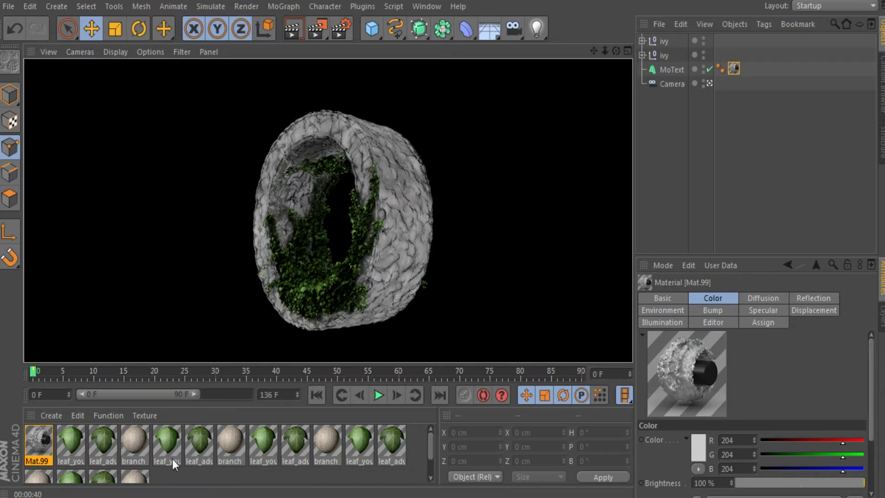
pyautogui.moveTo(195, 394); pyautogui.dragTo(260, 391)
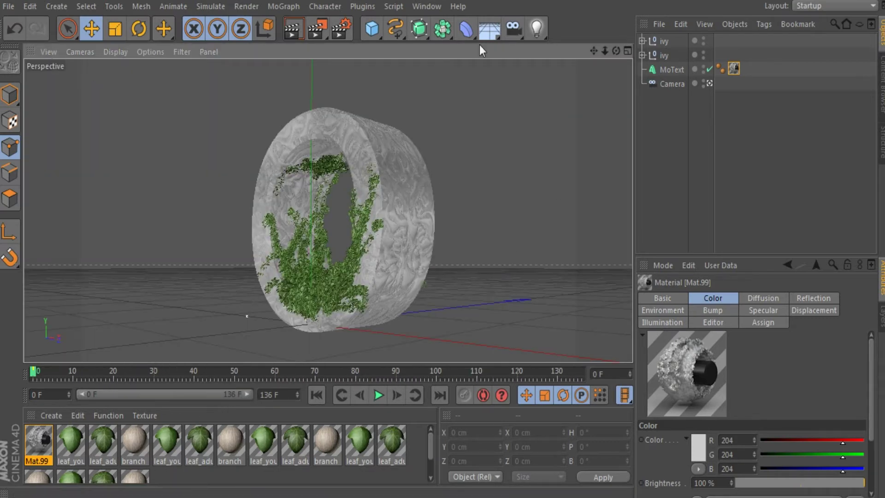
pyautogui.click(288, 482)
pyautogui.scroll(-1, 288, 481)
pyautogui.click(744, 185)
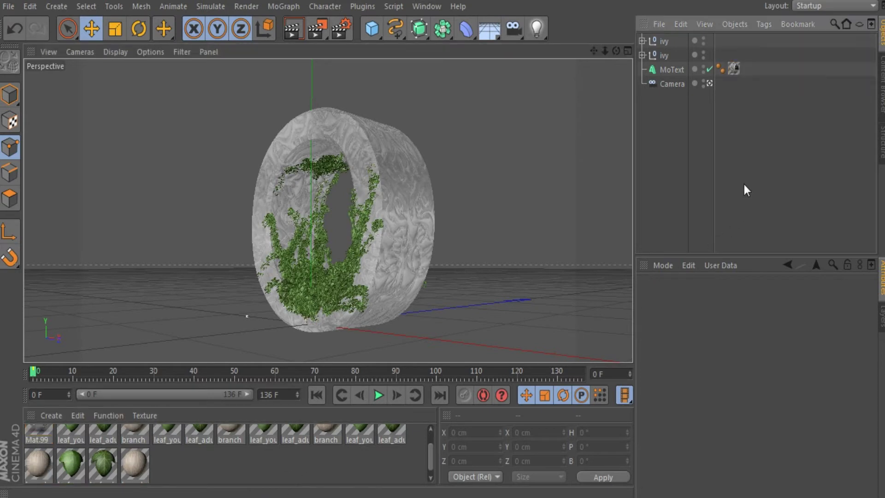
pyautogui.scroll(1, 159, 465)
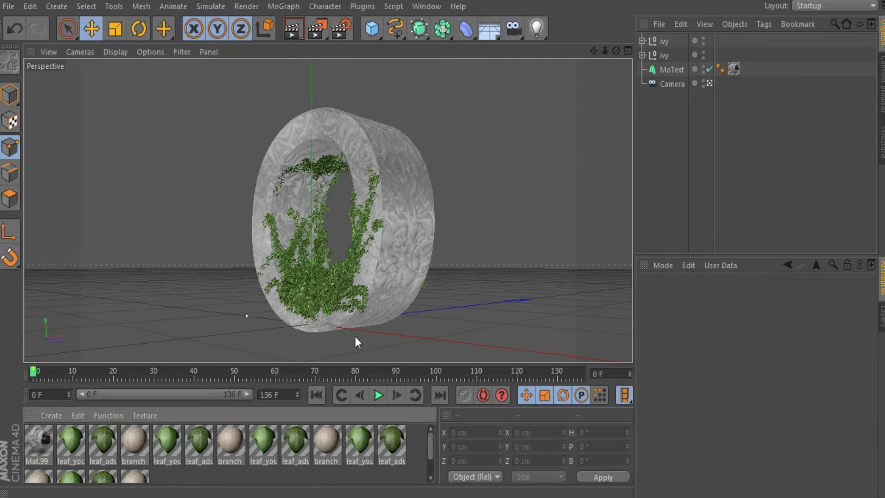
# Leave the camera view and add a Target Light to the scene.
pyautogui.click(709, 83)
pyautogui.moveTo(616, 50); pyautogui.dragTo(591, 52)
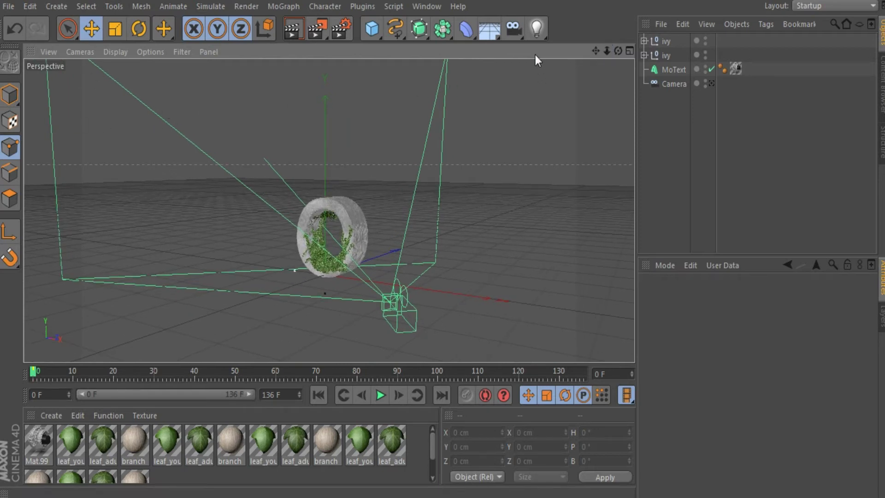
pyautogui.click(537, 33)
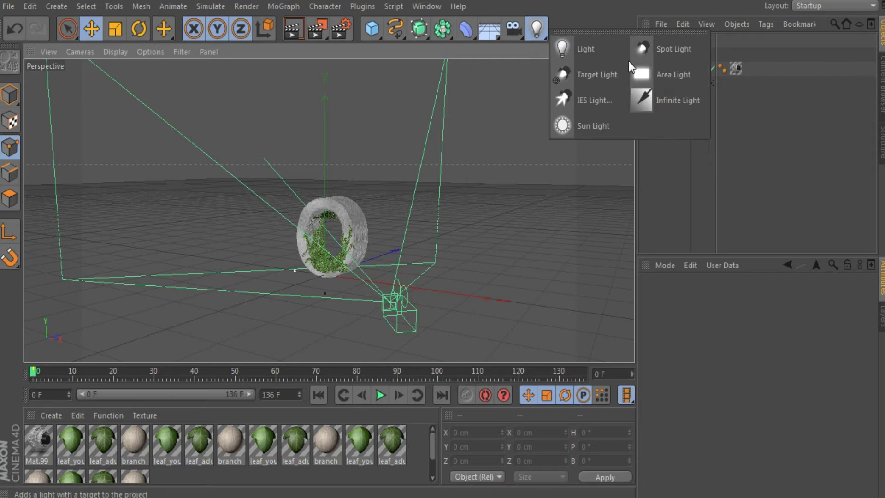
pyautogui.click(610, 81)
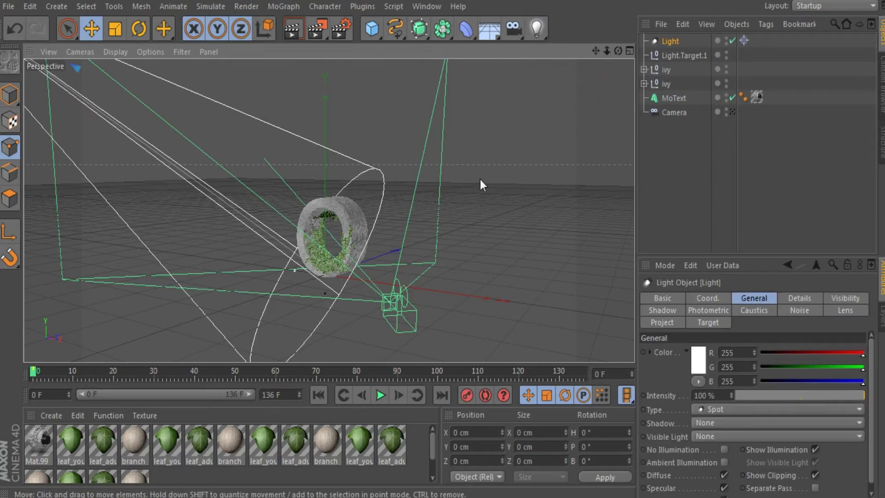
# Set the target light's shadow to Shadow Maps (Soft) and its visible light to Volumetric.
pyautogui.moveTo(595, 51); pyautogui.dragTo(666, 129)
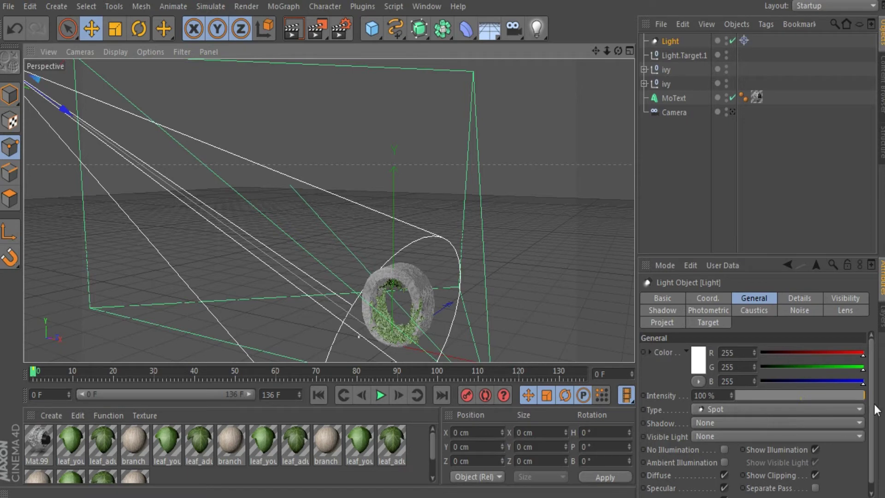
pyautogui.scroll(-1, 751, 415)
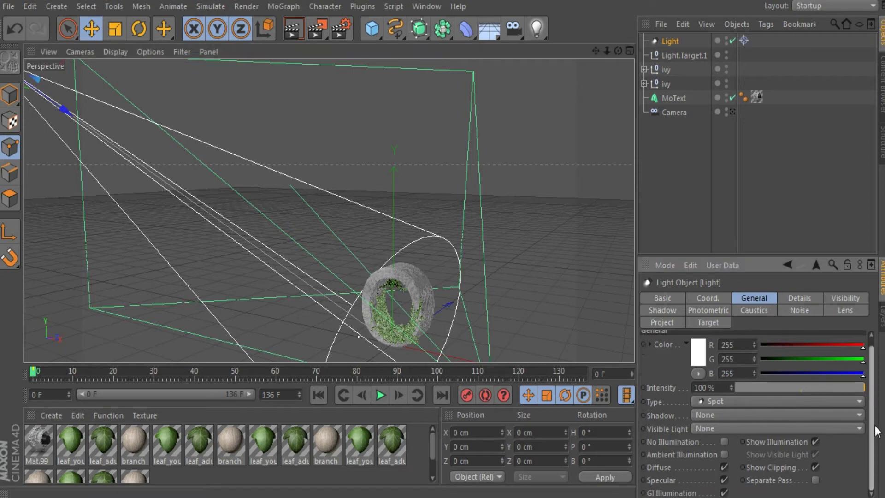
pyautogui.click(730, 411)
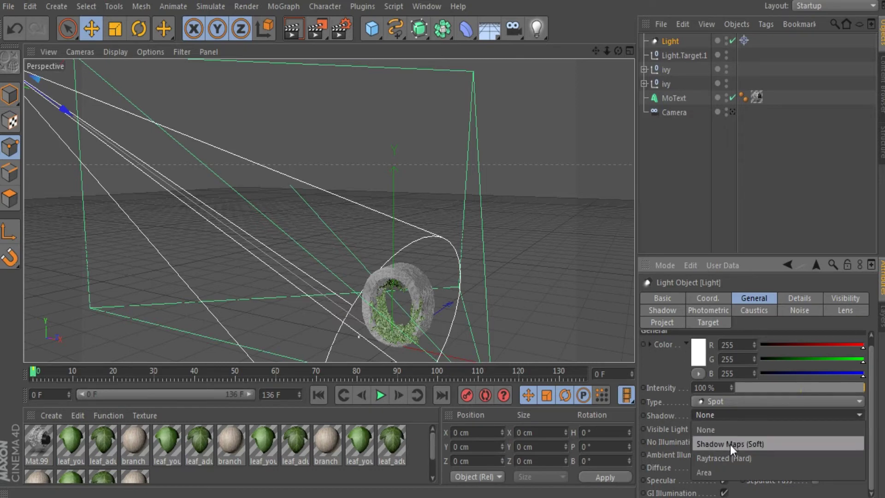
pyautogui.click(730, 444)
pyautogui.click(723, 433)
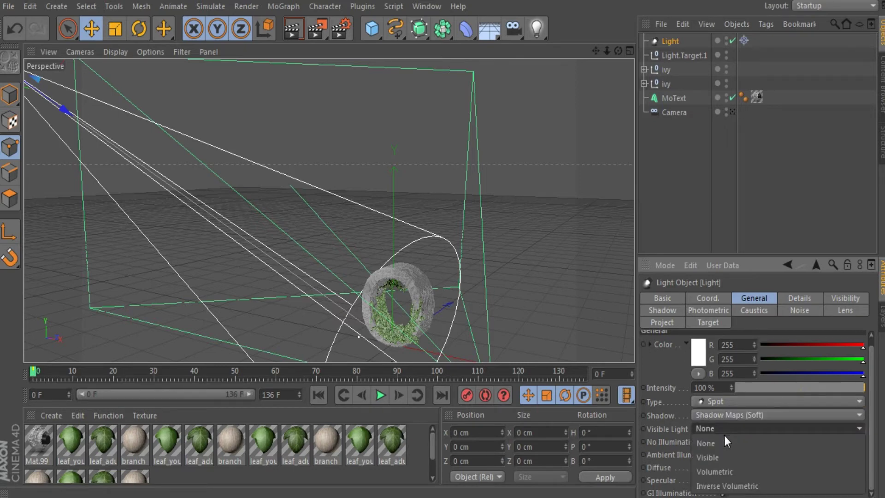
pyautogui.click(732, 465)
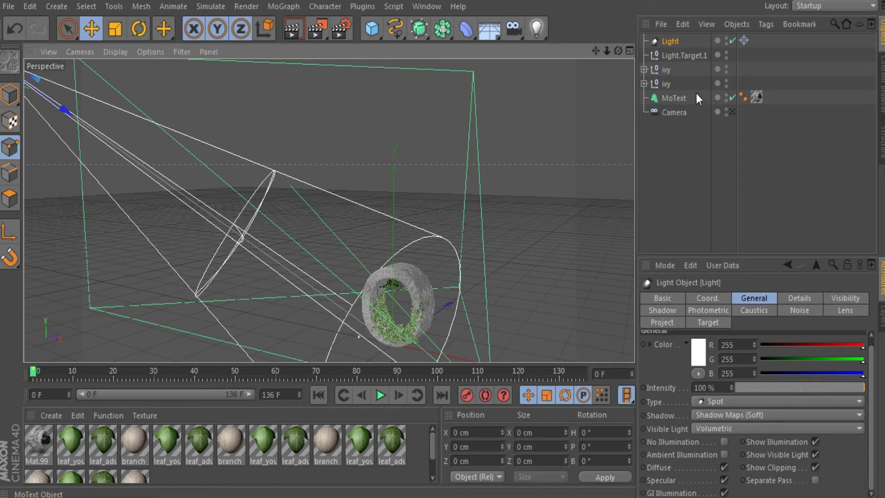
# Turn on the light's noise for Both, keeping the Soft Turbulence type, and set its octaves to 6.
pyautogui.click(673, 55)
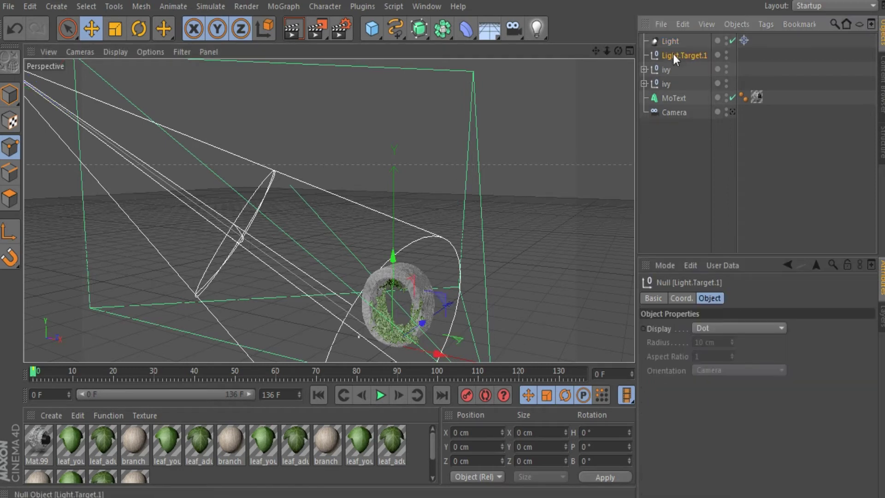
pyautogui.click(670, 42)
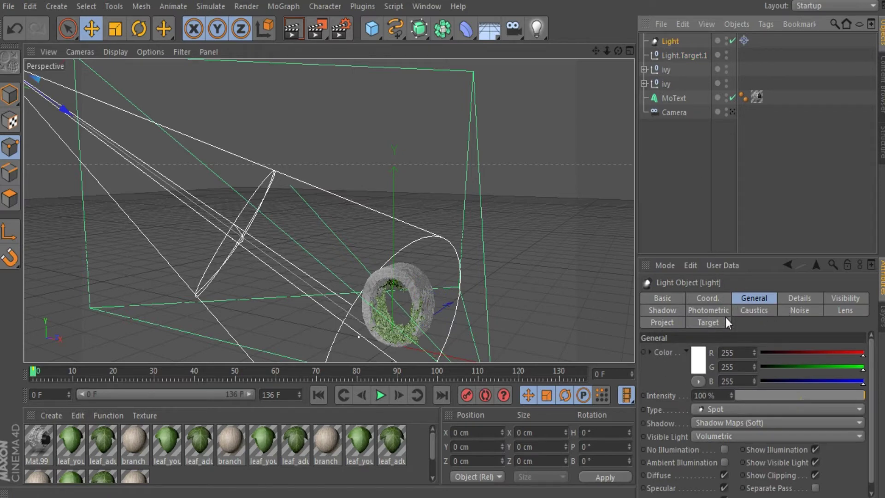
pyautogui.click(817, 311)
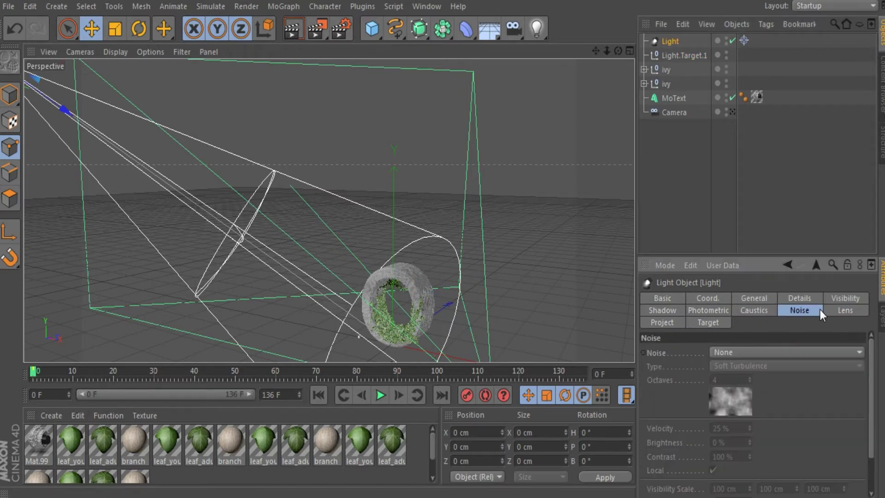
pyautogui.click(799, 353)
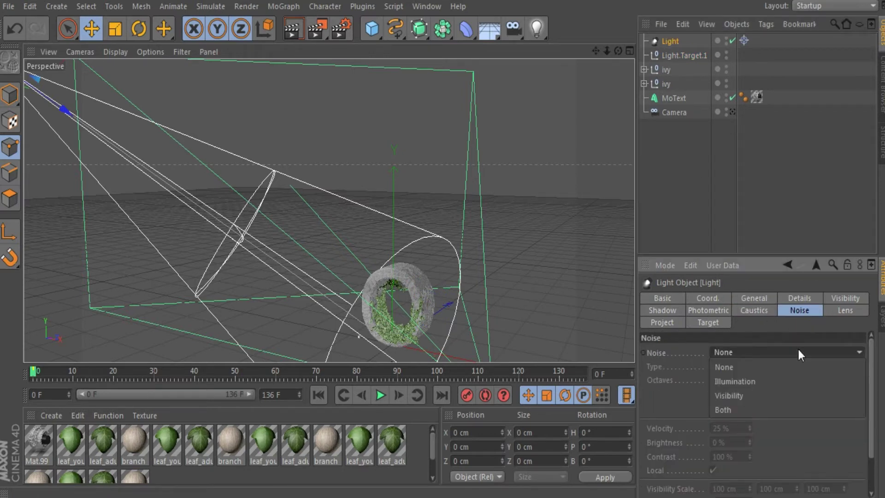
pyautogui.click(779, 409)
pyautogui.click(754, 366)
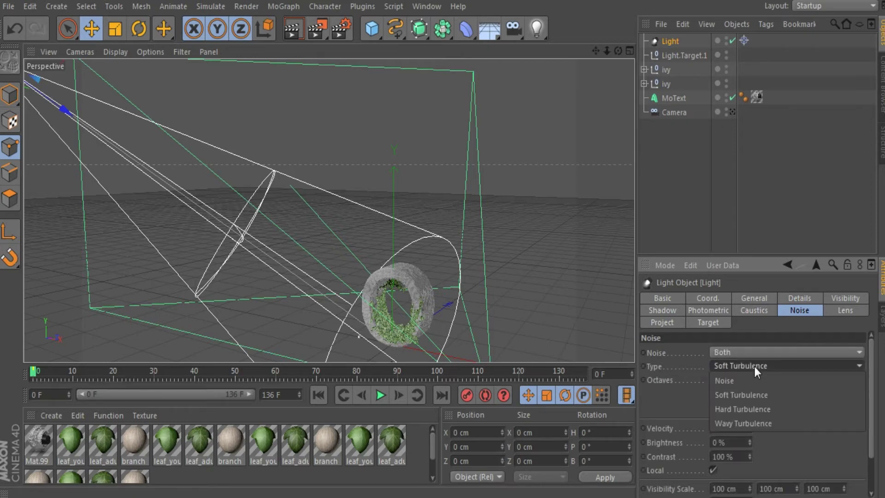
pyautogui.click(753, 368)
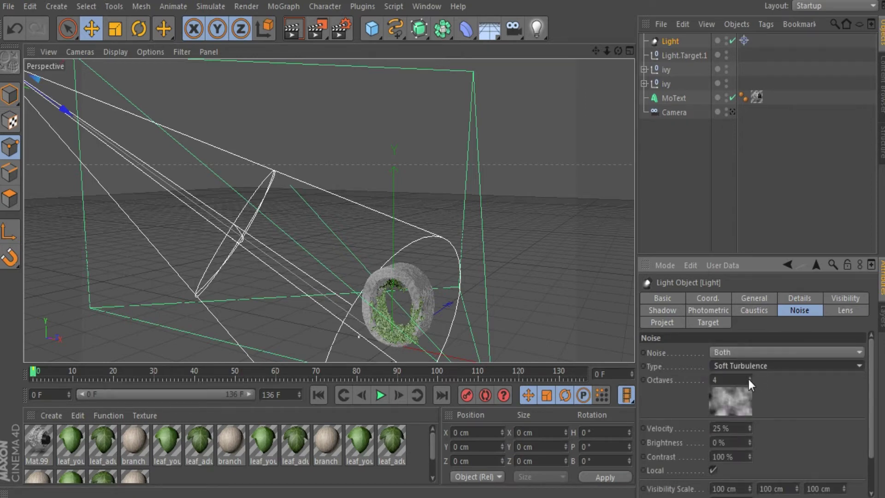
pyautogui.click(748, 376)
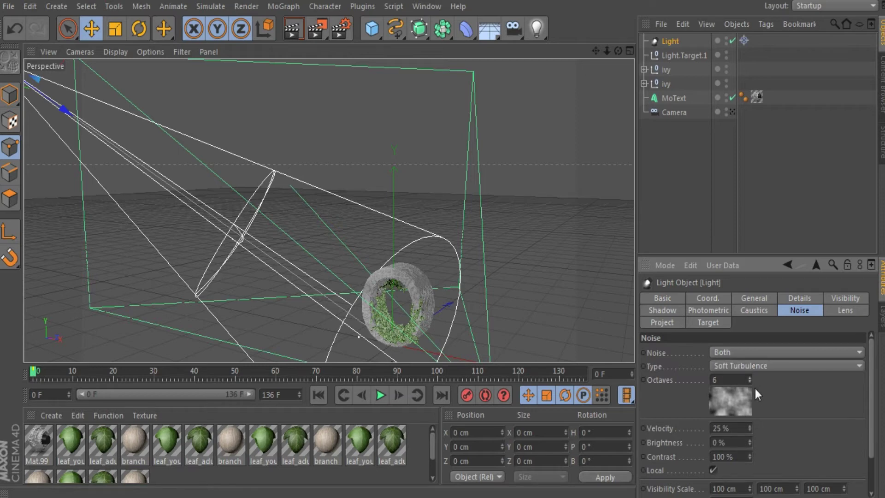
# Set the light noise's brightness to -20% and its contrast to 80%.
pyautogui.scroll(-2, 758, 393)
pyautogui.scroll(2, 759, 394)
pyautogui.scroll(-2, 758, 393)
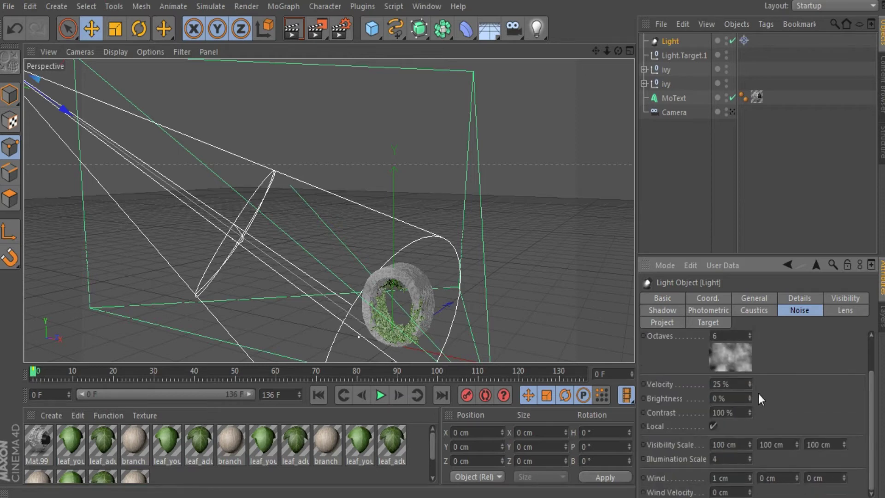
pyautogui.moveTo(750, 401)
pyautogui.mouseDown()
pyautogui.moveTo(750, 391)
pyautogui.moveTo(745, 398)
pyautogui.mouseUp()
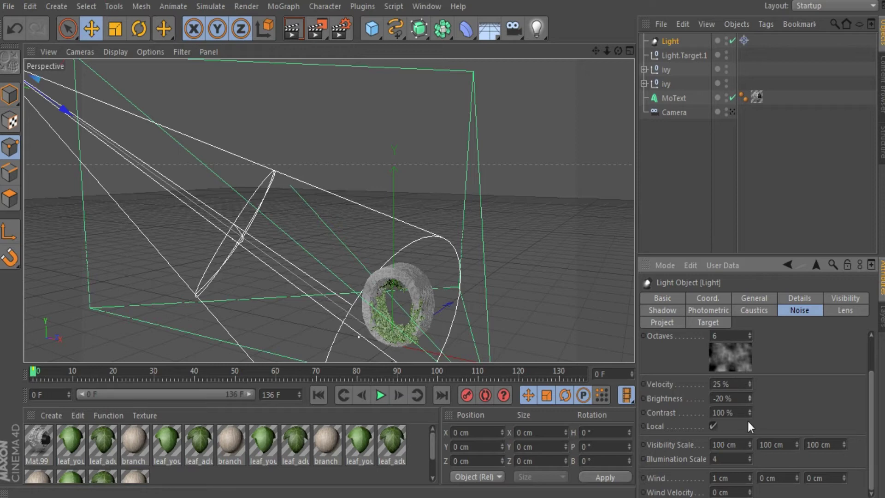
pyautogui.moveTo(748, 412); pyautogui.dragTo(741, 412)
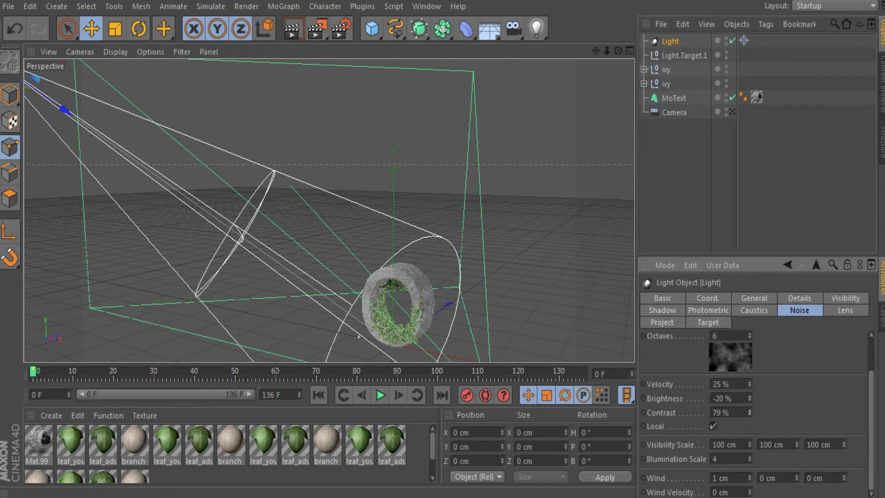
pyautogui.click(748, 410)
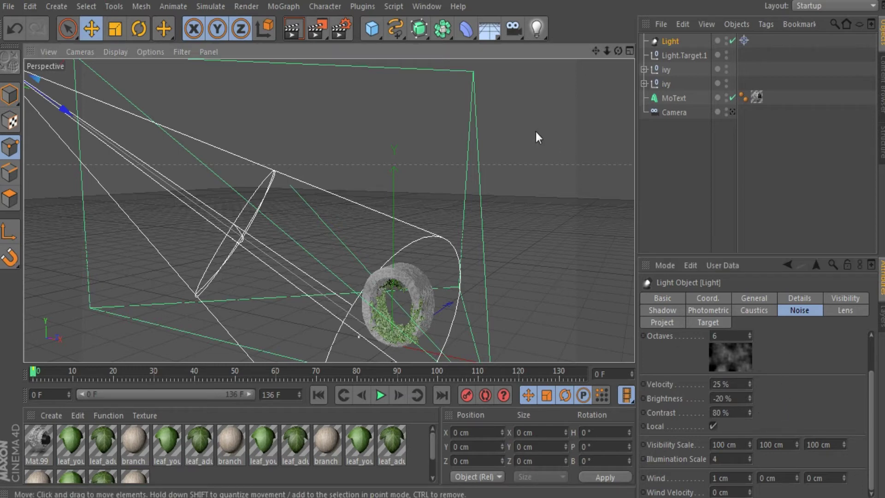
# Render a preview of the lit O through the scene camera and check the render settings.
pyautogui.click(732, 111)
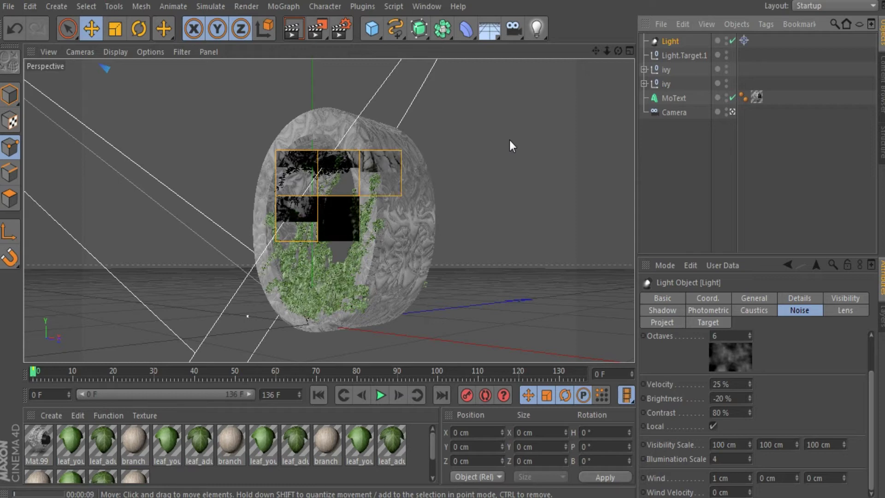
pyautogui.click(345, 31)
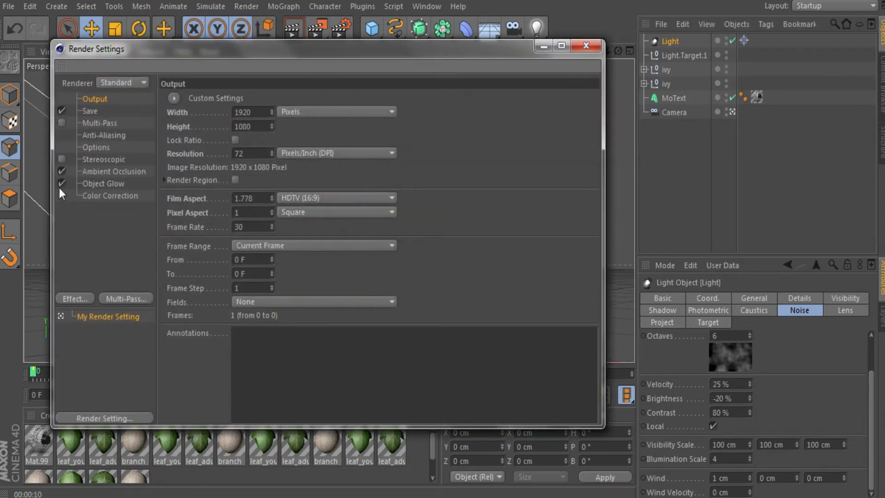
pyautogui.click(586, 46)
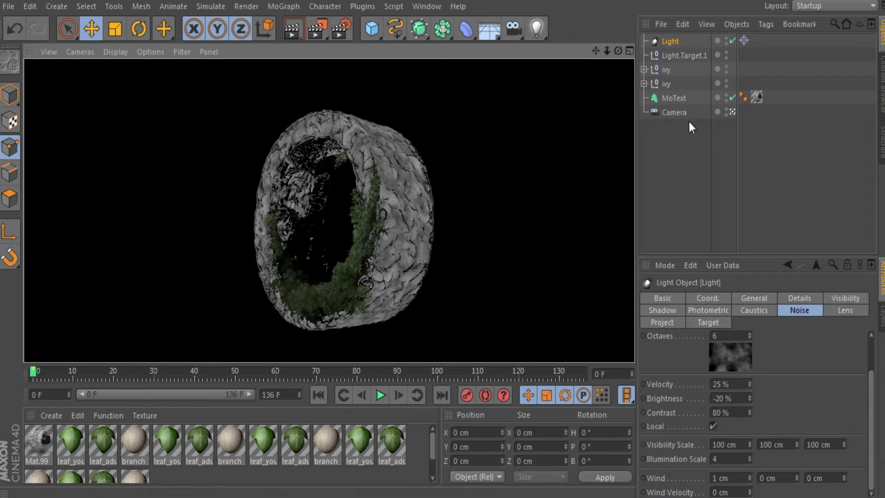
# Leave the camera view and examine the light's cone, its target null and its Target Expression in relation to the O.
pyautogui.click(670, 167)
pyautogui.click(691, 55)
pyautogui.click(672, 41)
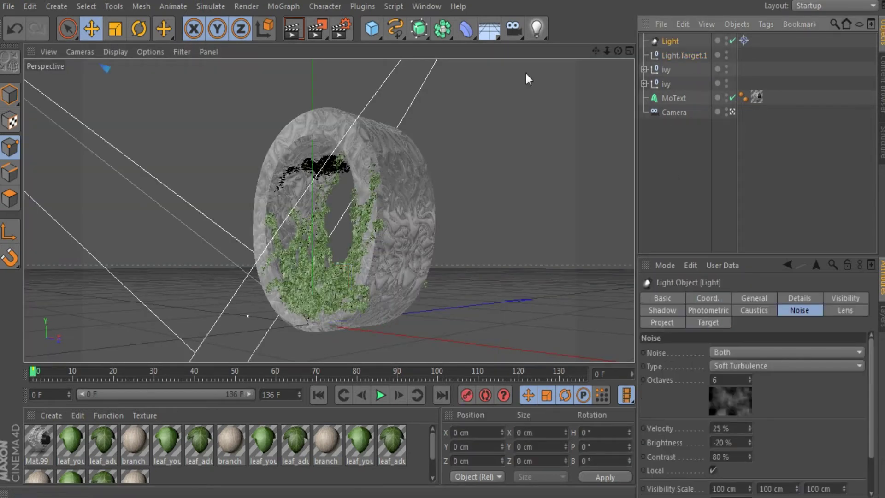
pyautogui.click(733, 112)
pyautogui.moveTo(609, 49); pyautogui.dragTo(602, 48)
pyautogui.keyDown('alt'); pyautogui.moveTo(353, 274); pyautogui.dragTo(405, 269, button='middle'); pyautogui.keyUp('alt')
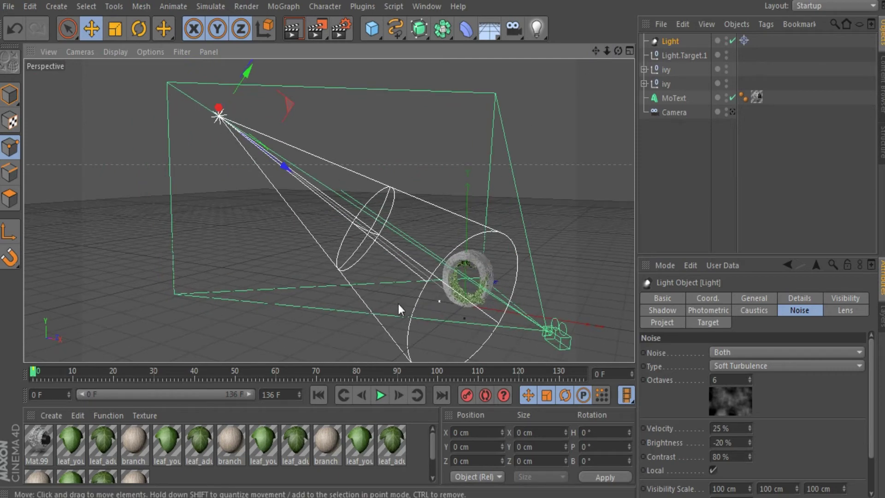
pyautogui.keyDown('alt'); pyautogui.moveTo(398, 303); pyautogui.dragTo(404, 287, button='right'); pyautogui.keyUp('alt')
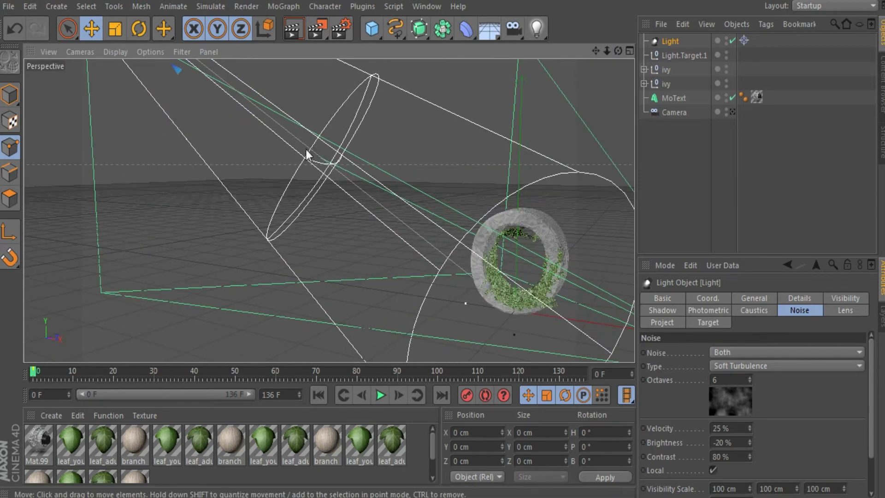
pyautogui.click(685, 55)
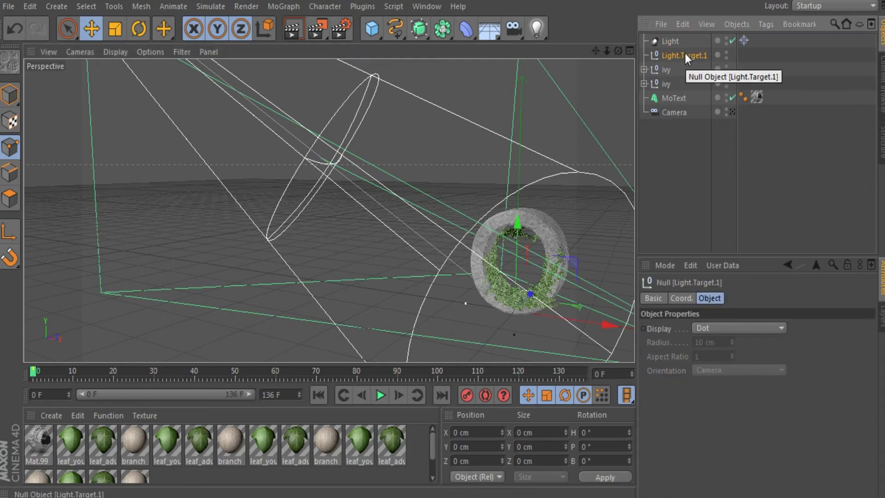
pyautogui.click(672, 41)
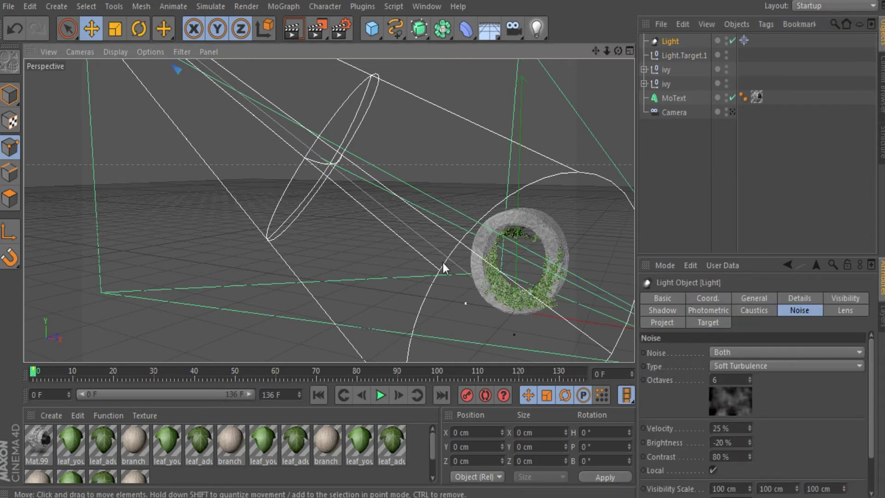
pyautogui.moveTo(595, 51); pyautogui.dragTo(709, 235)
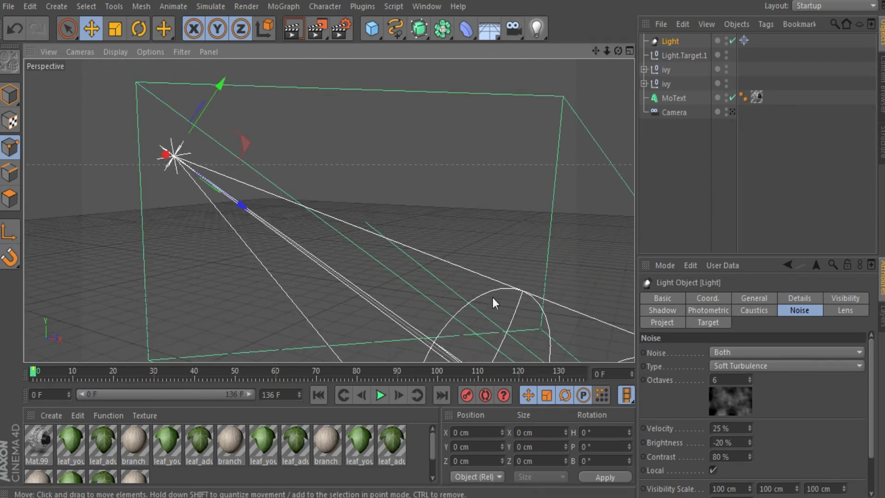
pyautogui.scroll(-2, 511, 287)
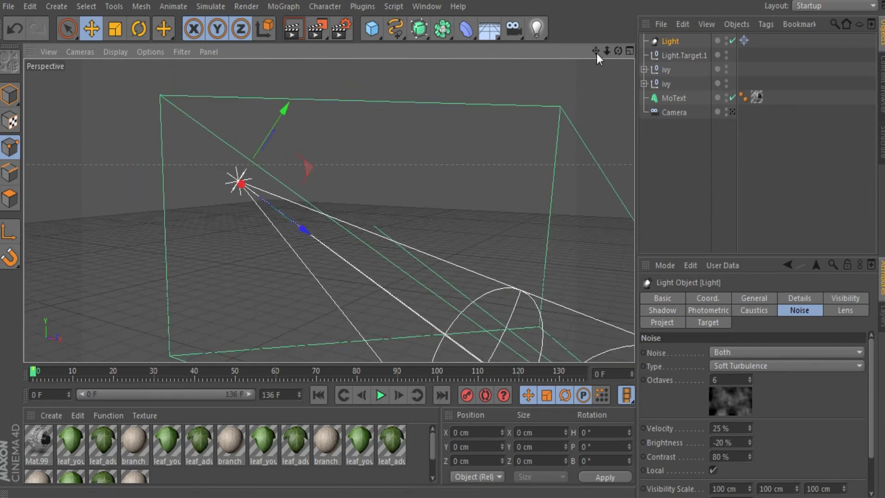
pyautogui.moveTo(595, 52); pyautogui.dragTo(554, 11)
pyautogui.click(742, 42)
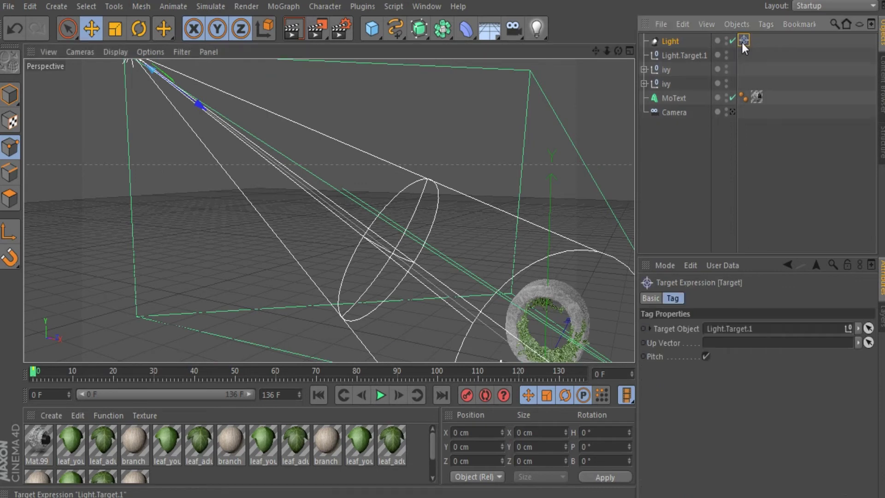
pyautogui.click(669, 41)
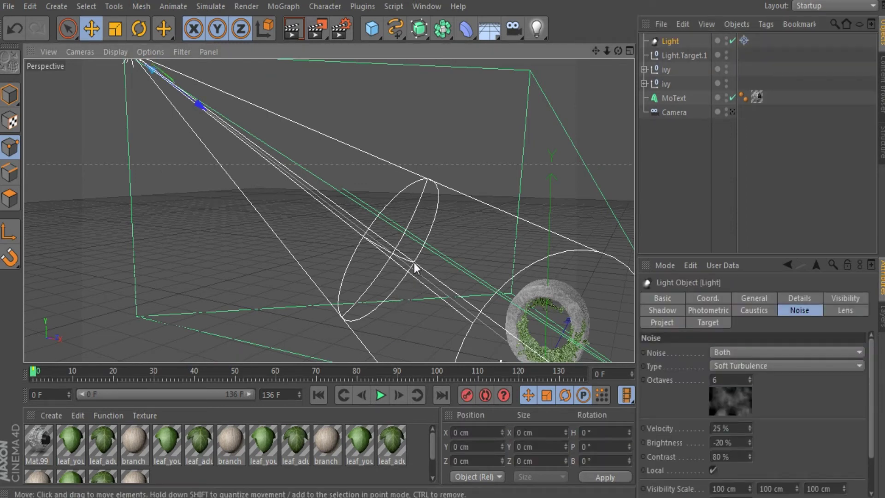
# Nudge the light slightly farther from the O and undo the last stray adjustment.
pyautogui.scroll(-4, 423, 288)
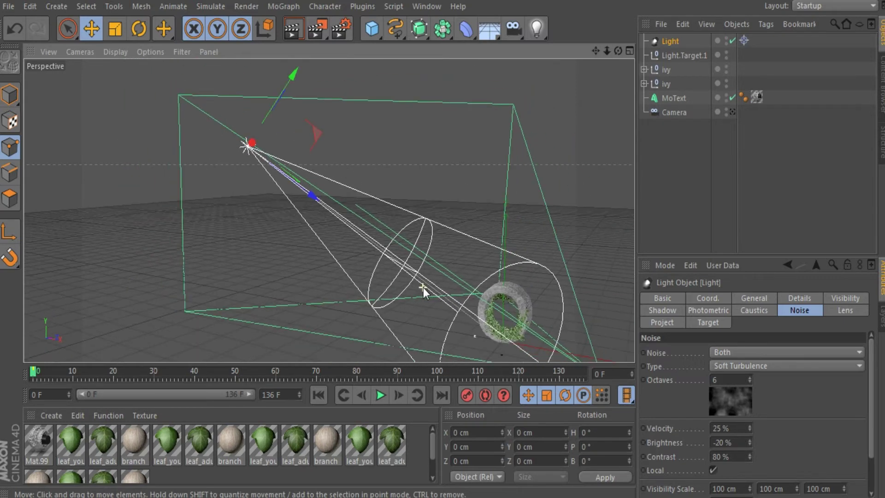
pyautogui.moveTo(596, 51); pyautogui.dragTo(486, 0)
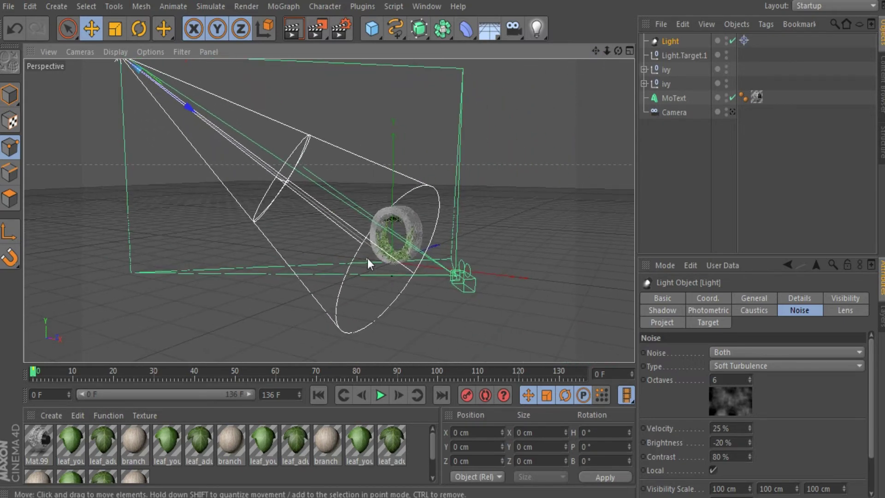
pyautogui.moveTo(597, 51); pyautogui.dragTo(623, 123)
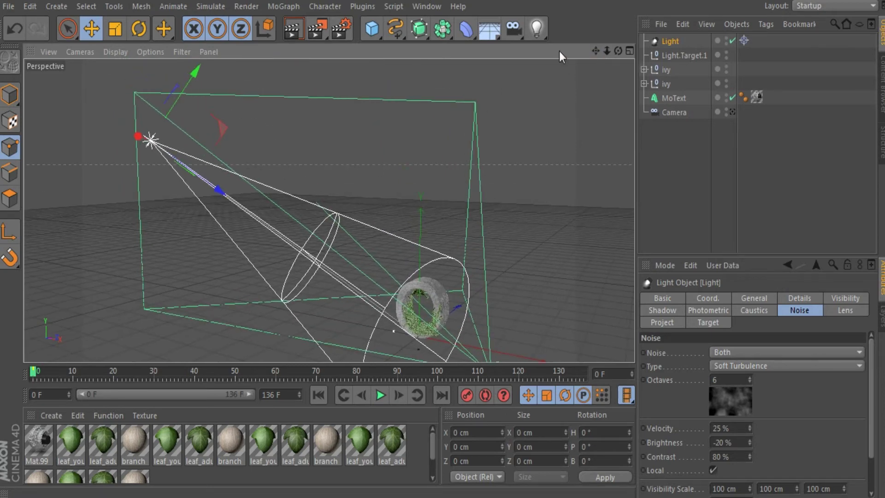
pyautogui.moveTo(204, 185); pyautogui.dragTo(197, 179)
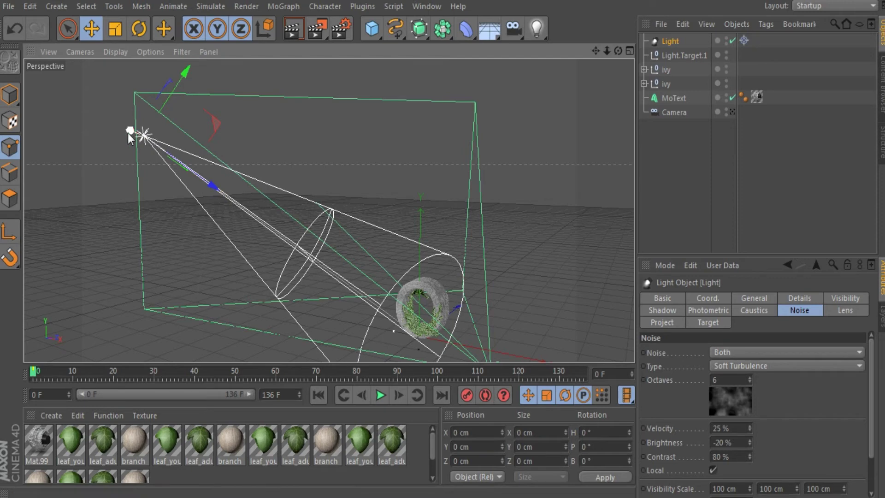
pyautogui.moveTo(129, 132)
pyautogui.mouseDown()
pyautogui.moveTo(90, 132)
pyautogui.moveTo(118, 125)
pyautogui.moveTo(145, 138)
pyautogui.mouseUp()
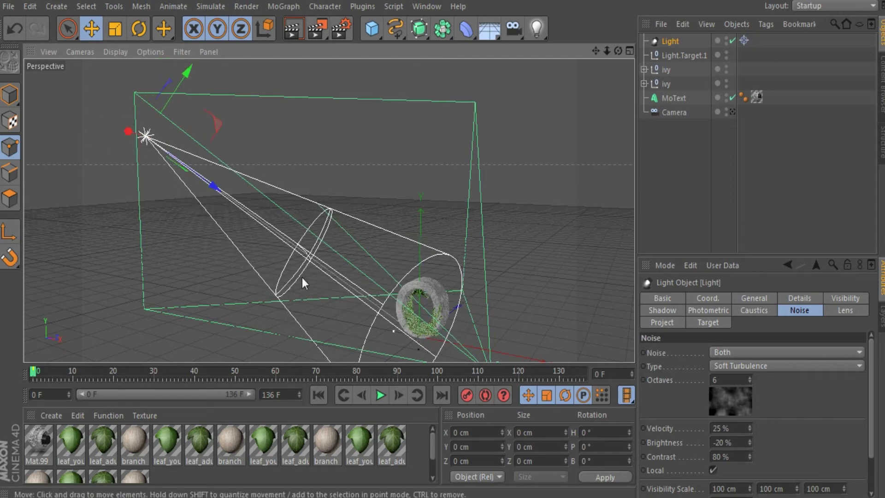
pyautogui.moveTo(298, 276); pyautogui.dragTo(275, 249)
pyautogui.hotkey('ctrl', 'z')
# Examine the light, its target null and the cone's reach around the O from several angles.
pyautogui.click(686, 55)
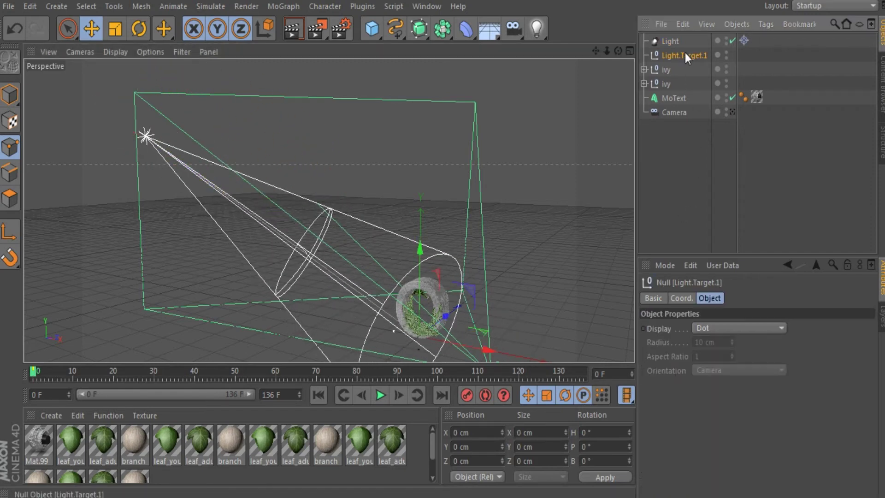
pyautogui.click(670, 42)
pyautogui.click(674, 54)
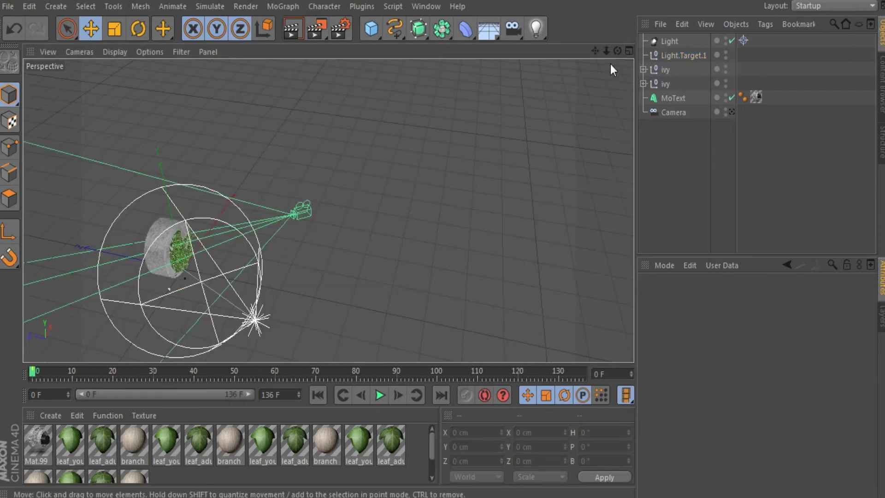
pyautogui.moveTo(618, 50); pyautogui.dragTo(599, 64)
pyautogui.moveTo(645, 37); pyautogui.dragTo(621, 15)
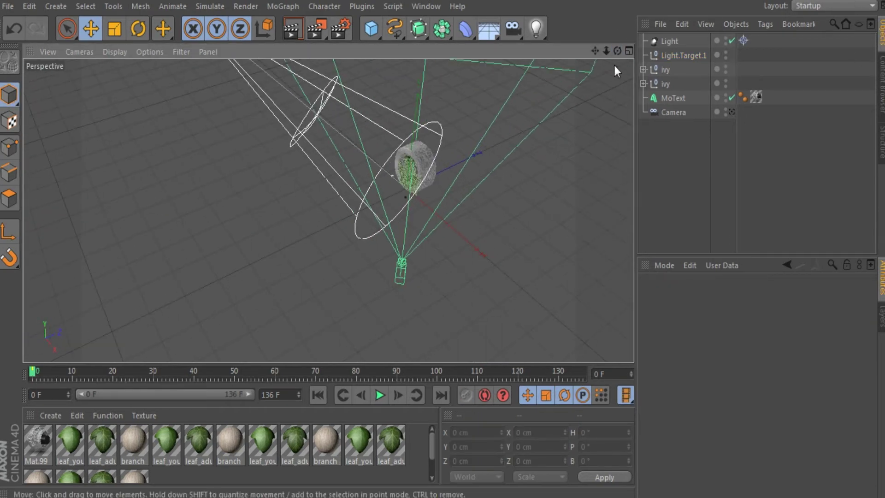
pyautogui.moveTo(618, 50); pyautogui.dragTo(673, 132)
pyautogui.moveTo(603, 50); pyautogui.dragTo(627, 87)
# Switch to Model mode with the light selected and lengthen its shorter cone section past the O and the camera.
pyautogui.click(670, 43)
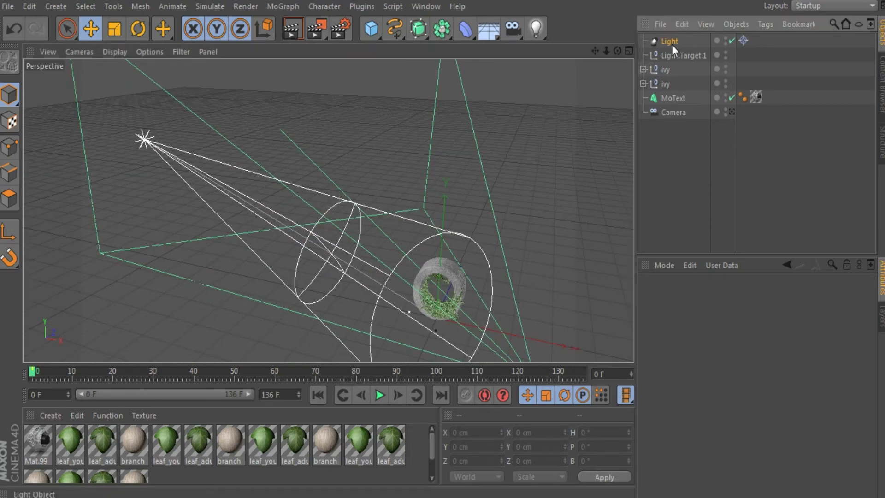
pyautogui.click(14, 147)
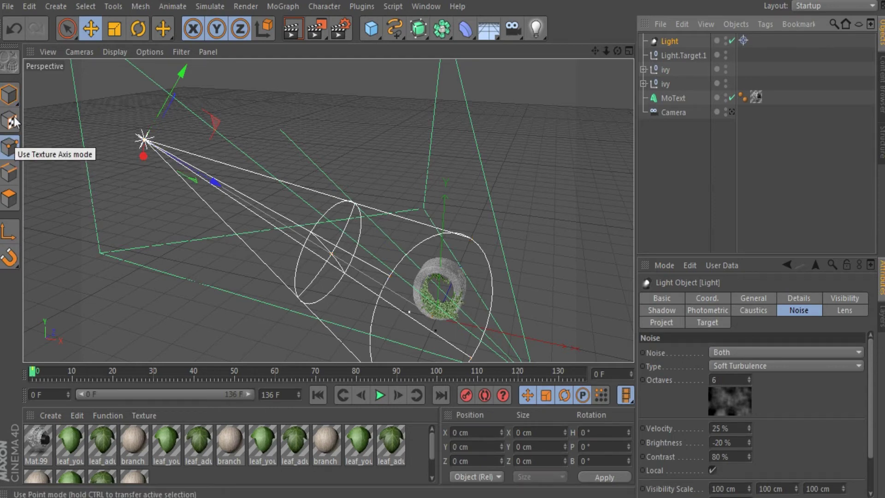
pyautogui.click(10, 94)
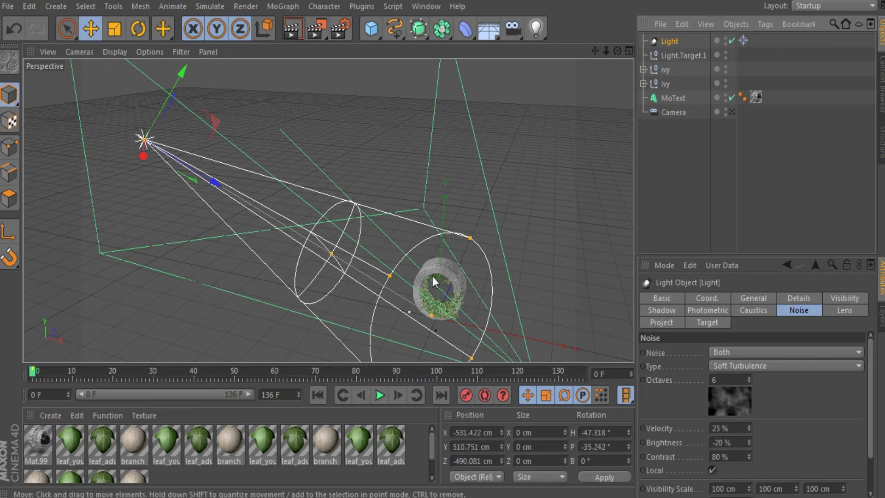
pyautogui.moveTo(595, 51); pyautogui.dragTo(616, 51)
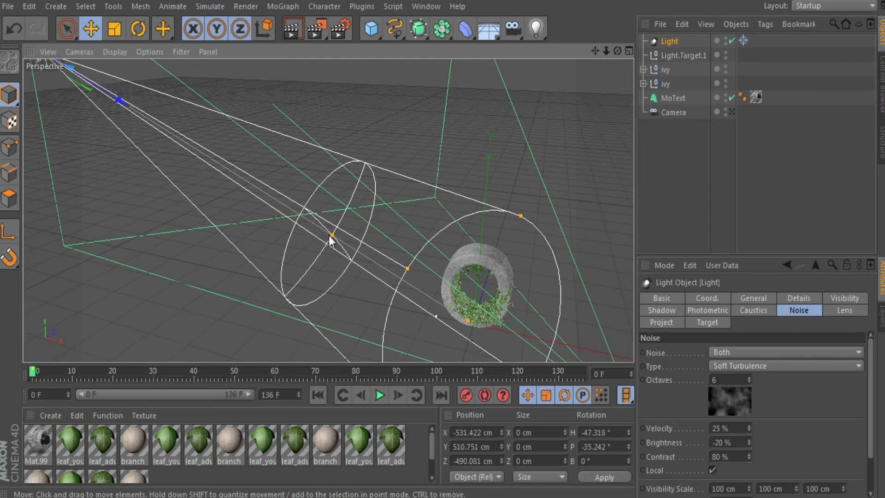
pyautogui.moveTo(330, 239); pyautogui.dragTo(641, 328)
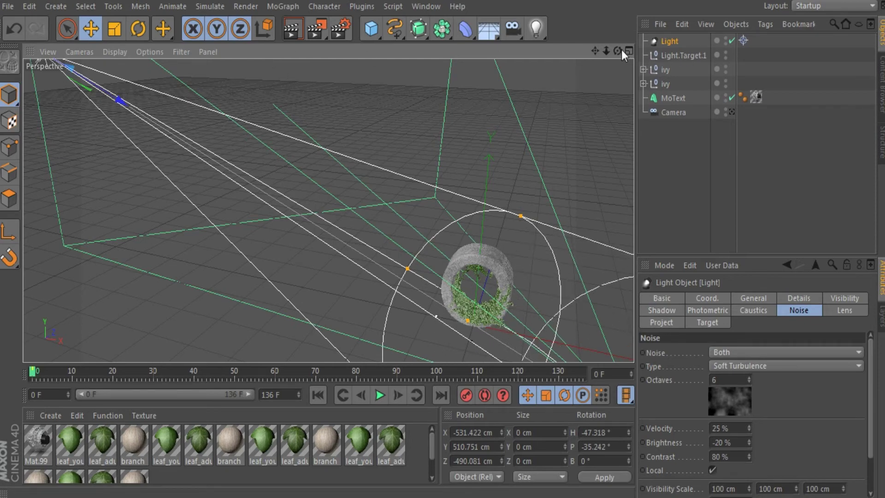
pyautogui.moveTo(621, 50); pyautogui.dragTo(521, 211)
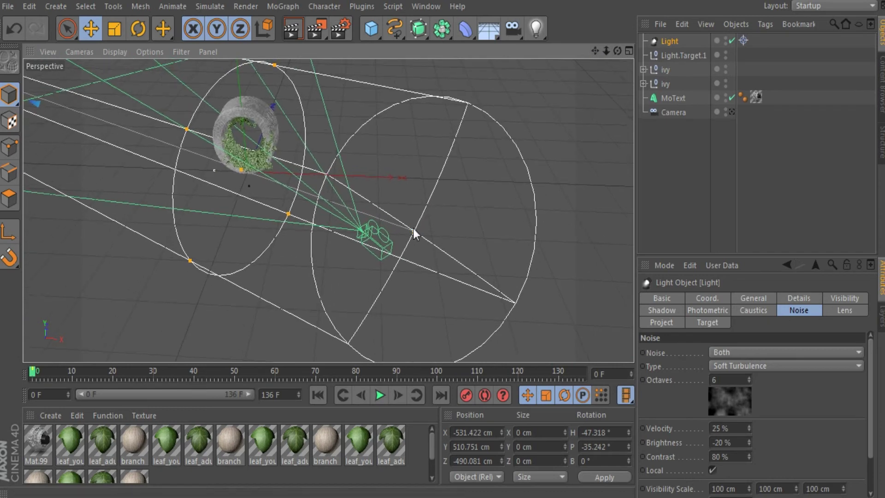
pyautogui.moveTo(413, 229); pyautogui.dragTo(435, 231)
# Widen the light's cone slightly and shift the light along its X axis to about X -543, Y 511, Z -477 cm.
pyautogui.moveTo(598, 52); pyautogui.dragTo(880, 56)
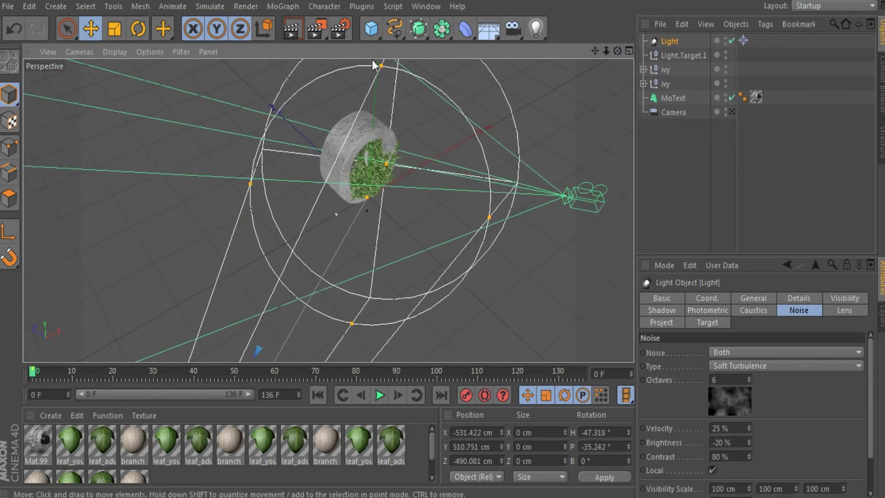
pyautogui.moveTo(381, 66)
pyautogui.mouseDown()
pyautogui.moveTo(383, 44)
pyautogui.moveTo(378, 85)
pyautogui.moveTo(379, 41)
pyautogui.moveTo(380, 66)
pyautogui.mouseUp()
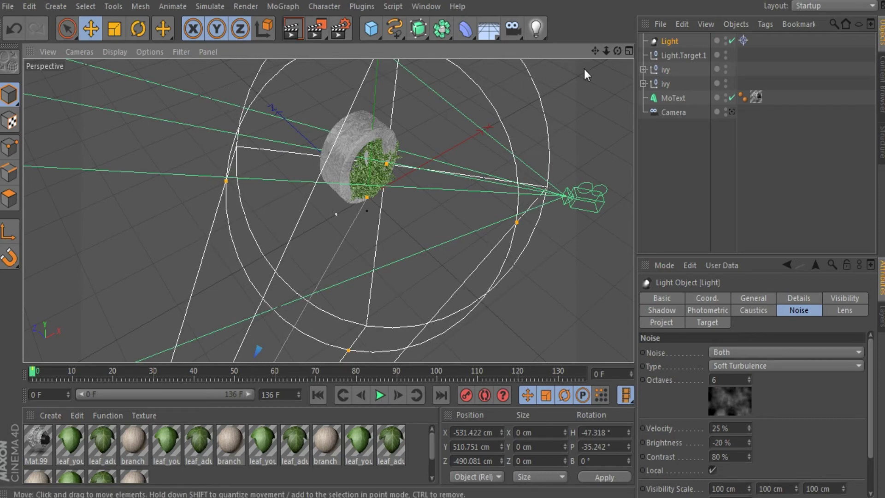
pyautogui.moveTo(614, 52); pyautogui.dragTo(606, 51)
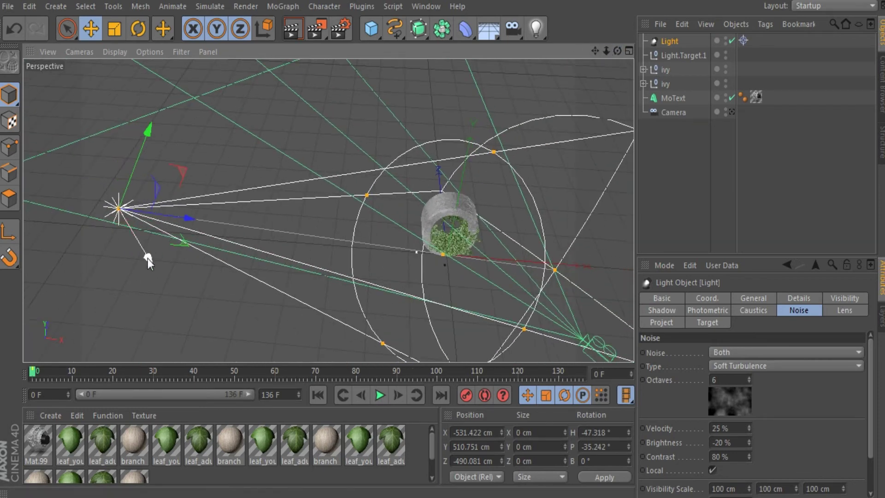
pyautogui.moveTo(147, 258)
pyautogui.mouseDown()
pyautogui.moveTo(133, 237)
pyautogui.moveTo(146, 247)
pyautogui.mouseUp()
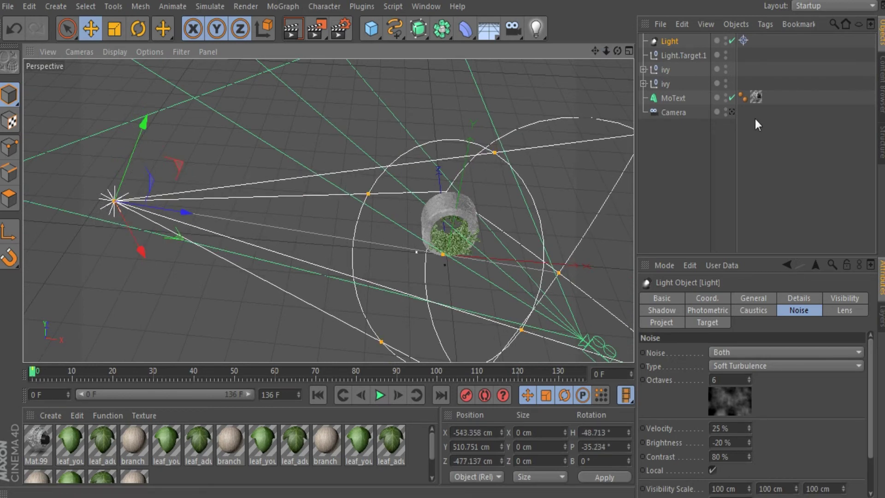
# Render a preview of the O through the scene camera to check the widened light cone.
pyautogui.click(731, 112)
pyautogui.click(478, 147)
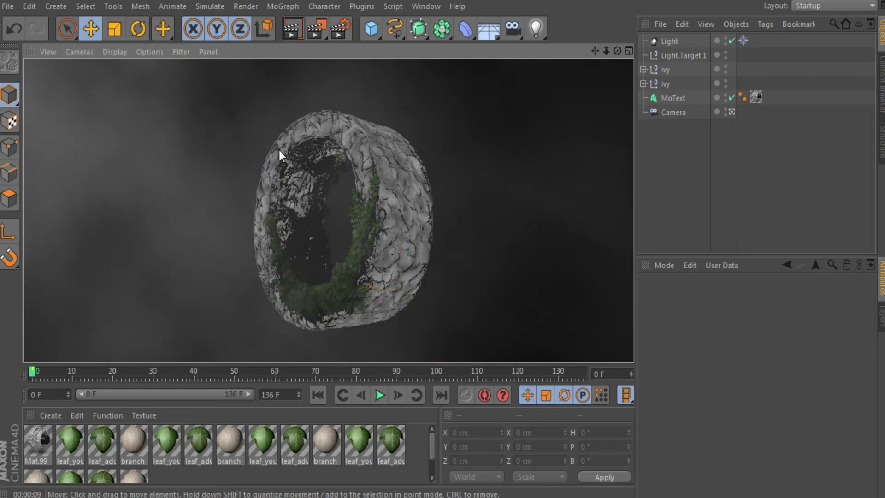
pyautogui.click(524, 212)
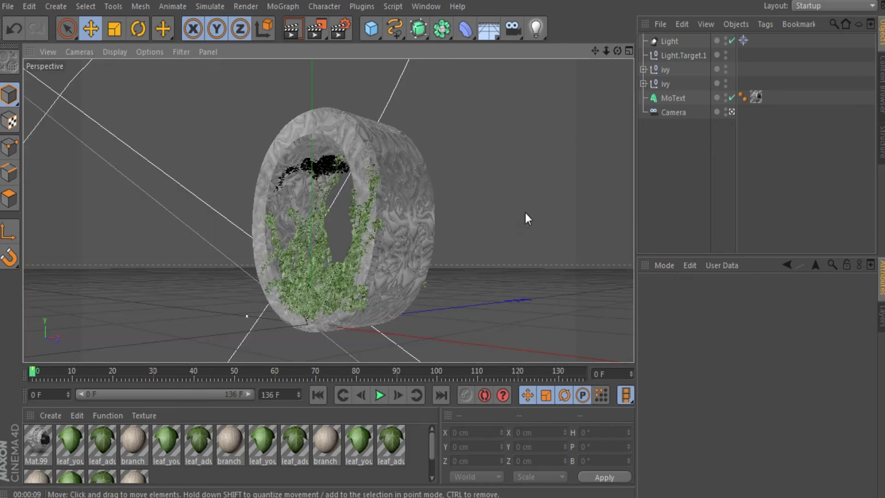
# Leave the camera view, narrow the light's cone closely around the O, and render a preview of the beam.
pyautogui.click(731, 112)
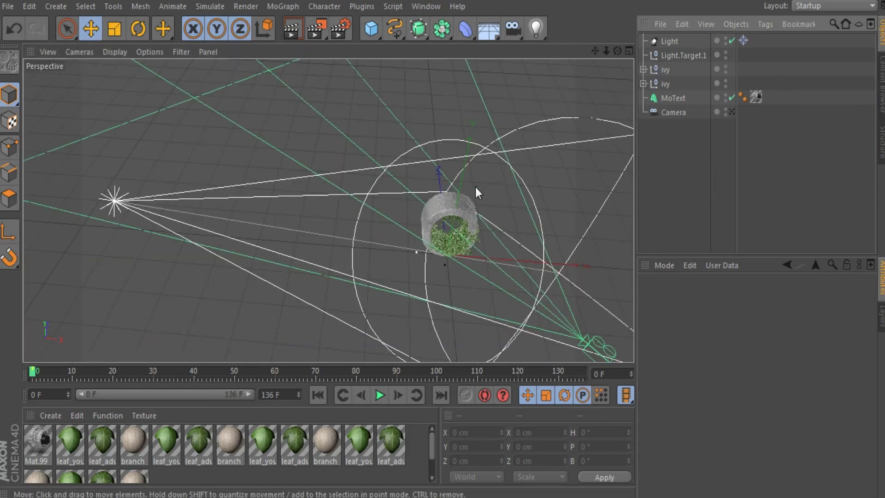
pyautogui.click(118, 202)
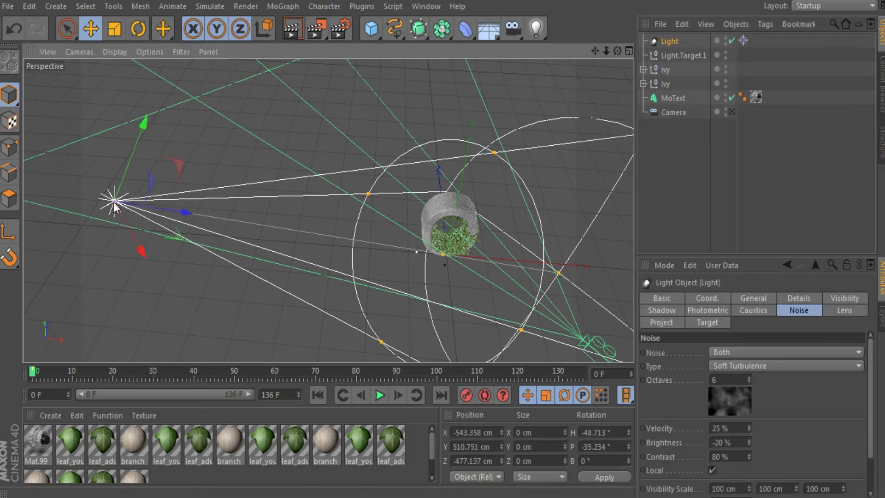
pyautogui.moveTo(367, 194); pyautogui.dragTo(381, 215)
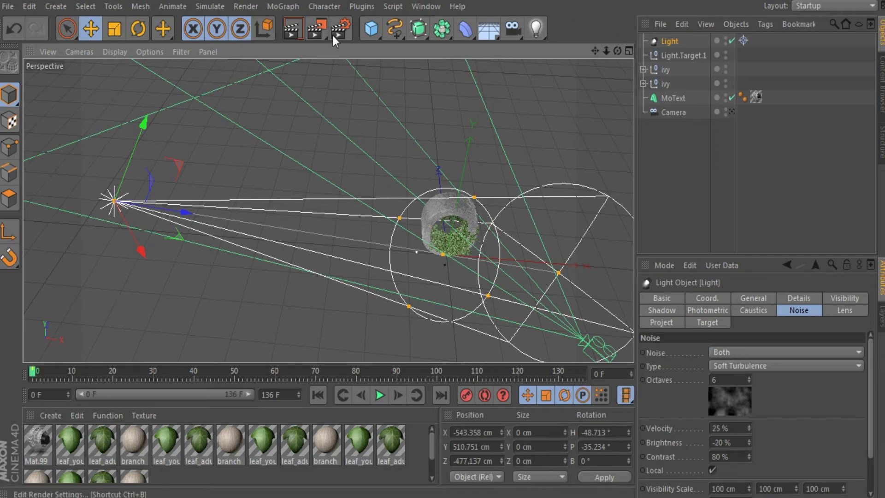
pyautogui.click(295, 33)
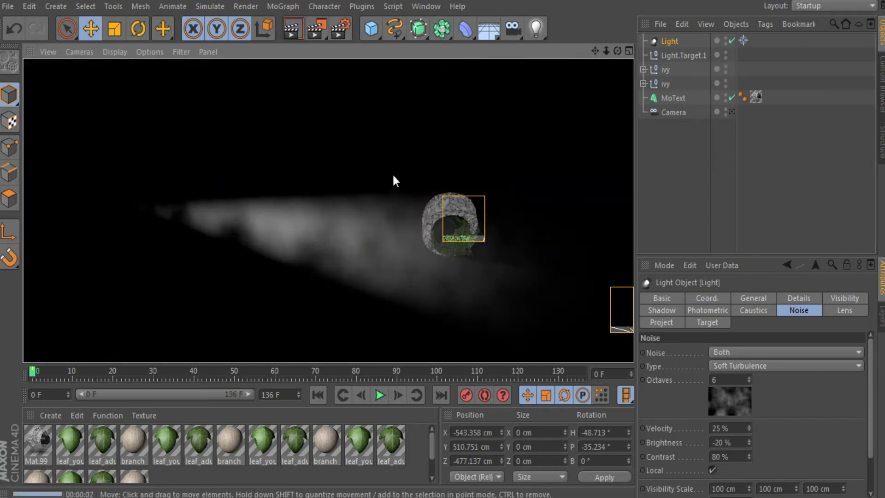
pyautogui.click(451, 157)
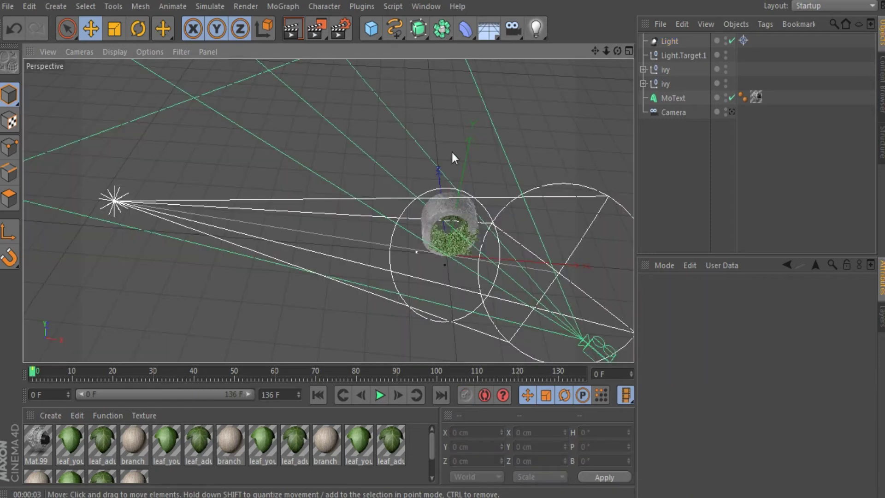
# Move the light to about X -407, Y 546, Z -574 cm, with its beam still aimed at the O.
pyautogui.click(113, 208)
pyautogui.moveTo(134, 234); pyautogui.dragTo(200, 320)
pyautogui.moveTo(173, 226); pyautogui.dragTo(188, 191)
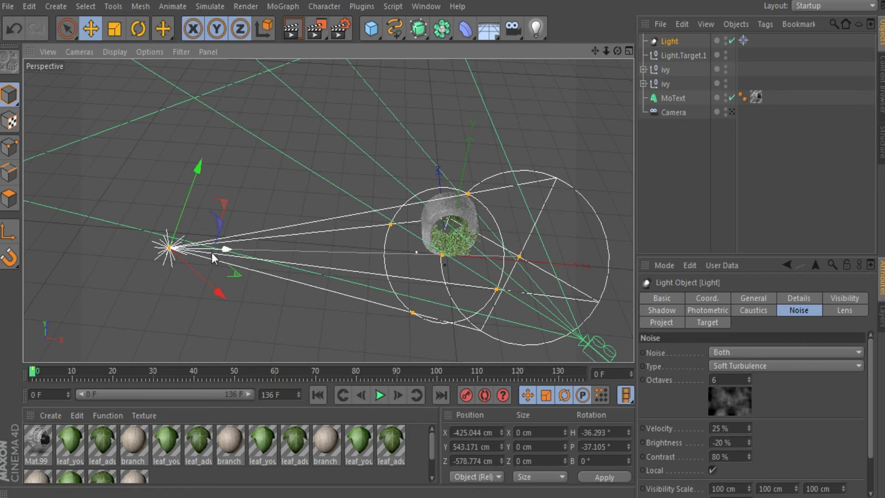
pyautogui.moveTo(168, 252)
pyautogui.mouseDown()
pyautogui.moveTo(209, 242)
pyautogui.moveTo(205, 223)
pyautogui.moveTo(192, 267)
pyautogui.moveTo(184, 250)
pyautogui.mouseUp()
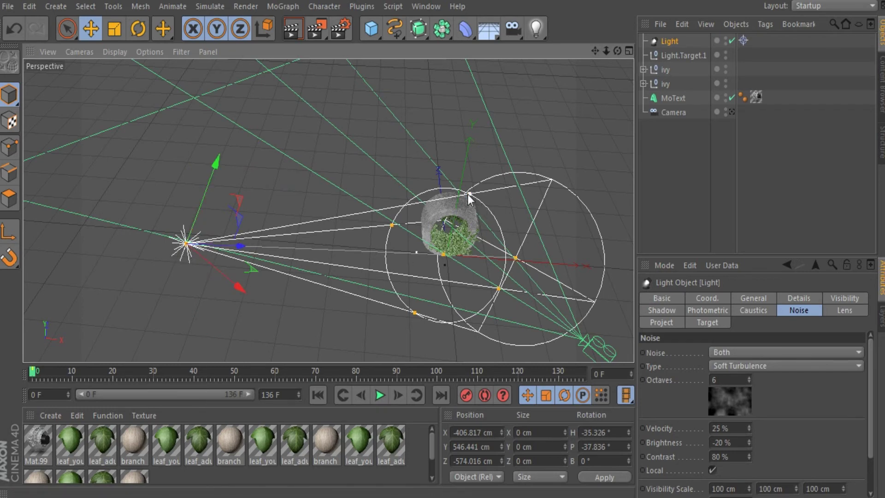
# Render a preview through the scene camera to check the repositioned, narrower light.
pyautogui.click(731, 111)
pyautogui.click(571, 99)
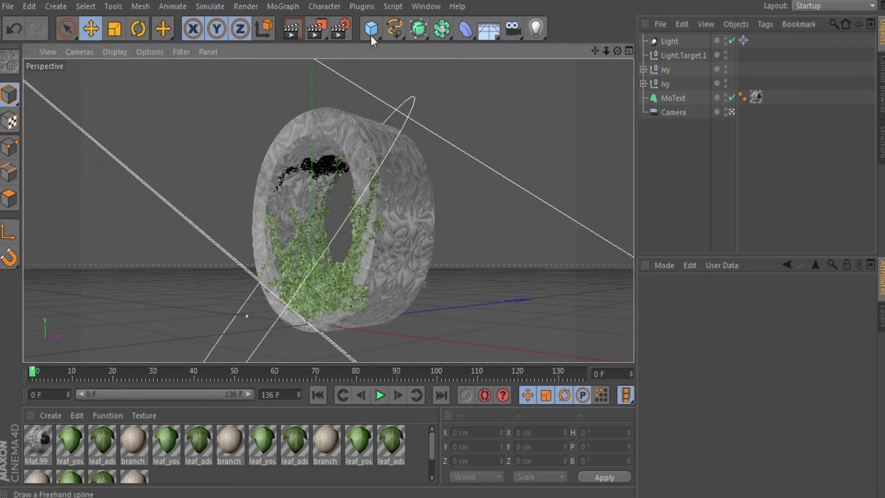
pyautogui.click(287, 30)
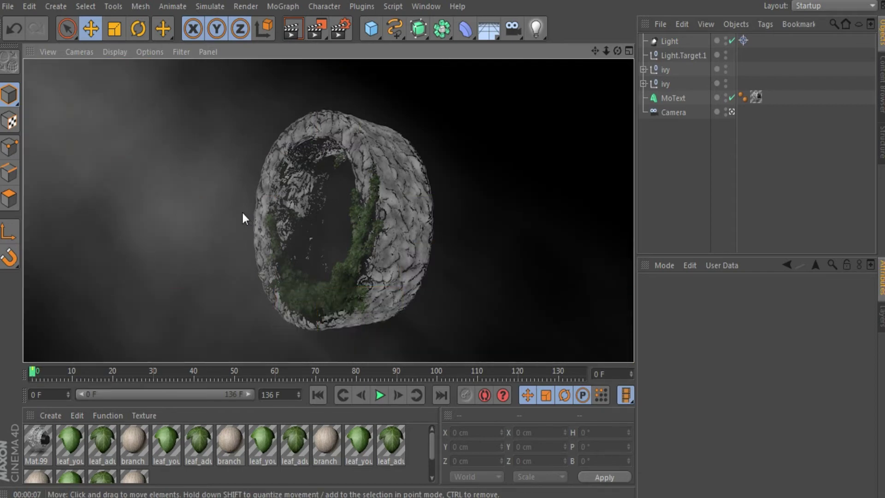
pyautogui.click(192, 172)
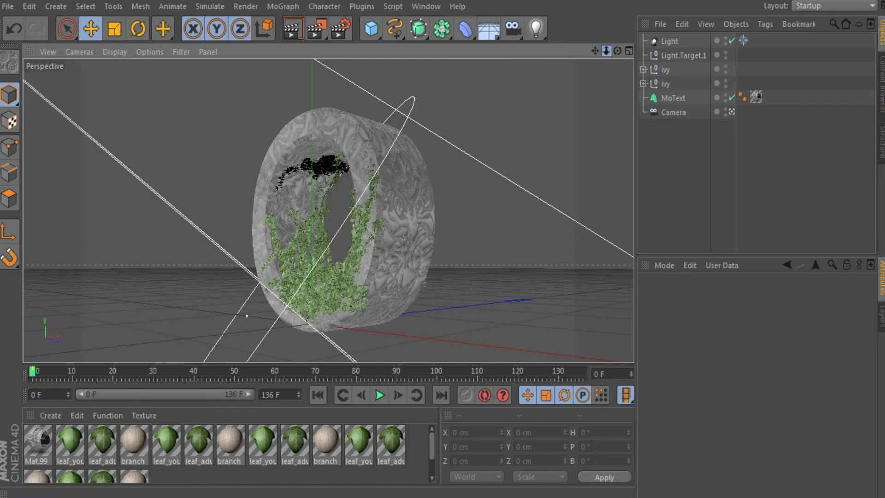
# Pull the scene camera back from the O and render a preview of the wider framing.
pyautogui.moveTo(606, 50); pyautogui.dragTo(571, 51)
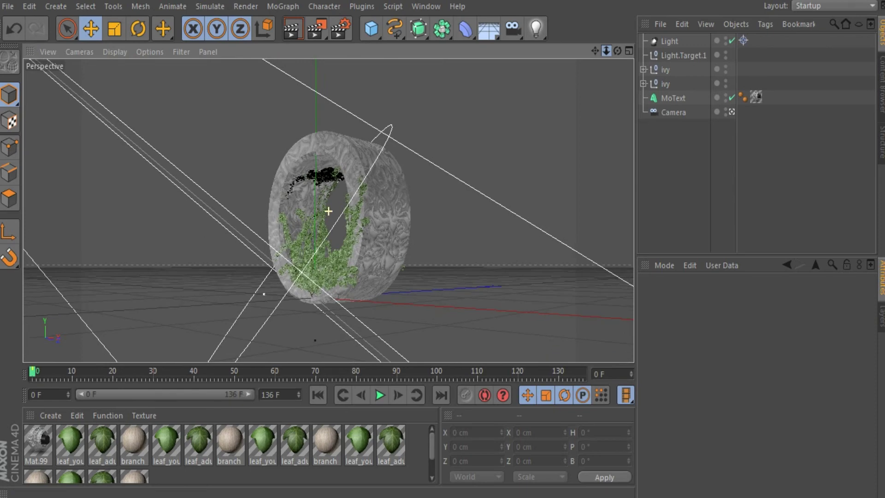
pyautogui.click(292, 32)
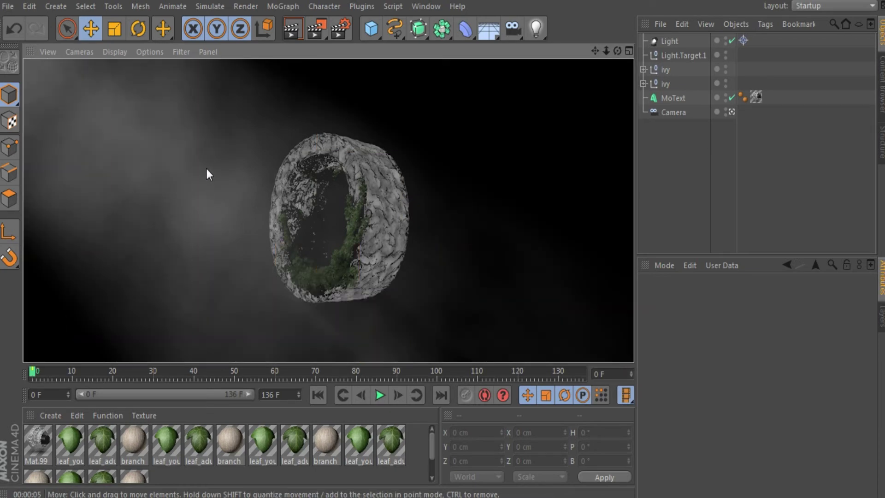
pyautogui.click(197, 141)
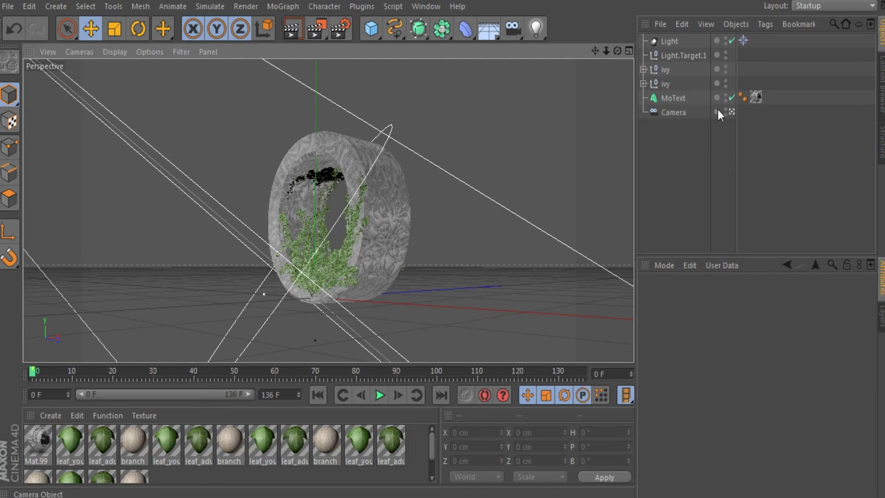
# Leave the camera view and widen the light's cone slightly around the O.
pyautogui.click(732, 111)
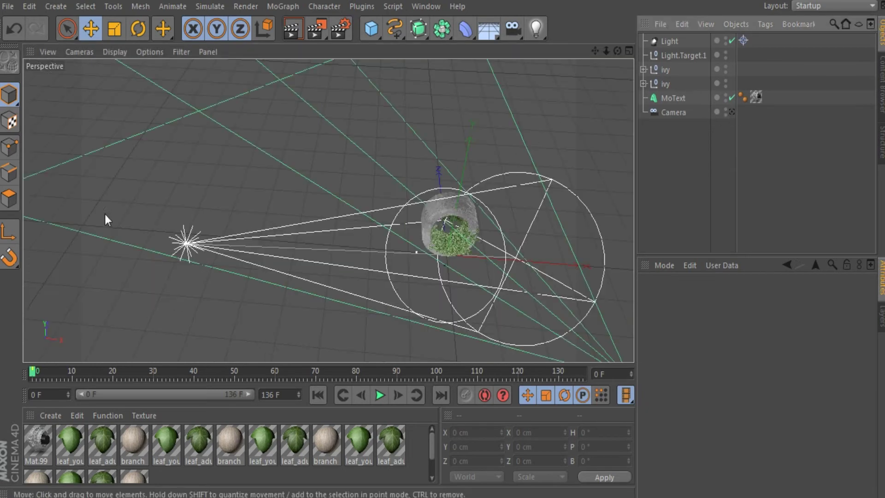
pyautogui.click(192, 239)
pyautogui.moveTo(467, 192); pyautogui.dragTo(470, 182)
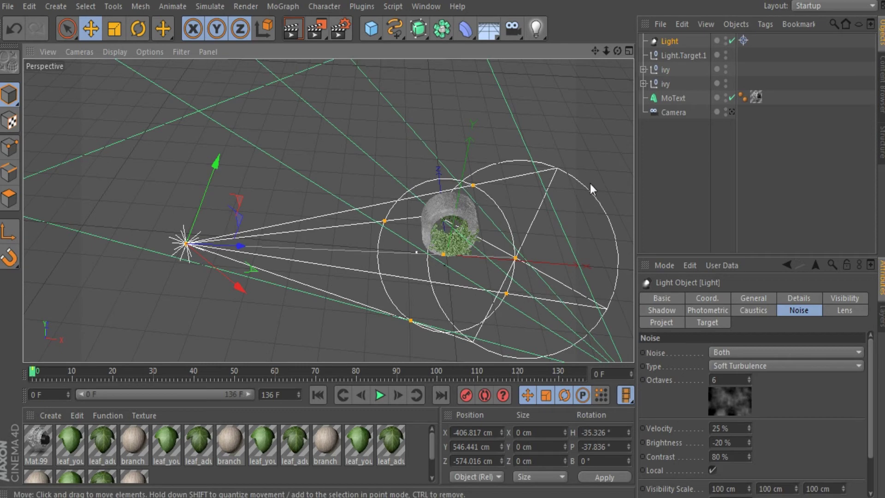
# Render a preview through the scene camera to check the widened light cone around the O.
pyautogui.click(576, 192)
pyautogui.click(732, 111)
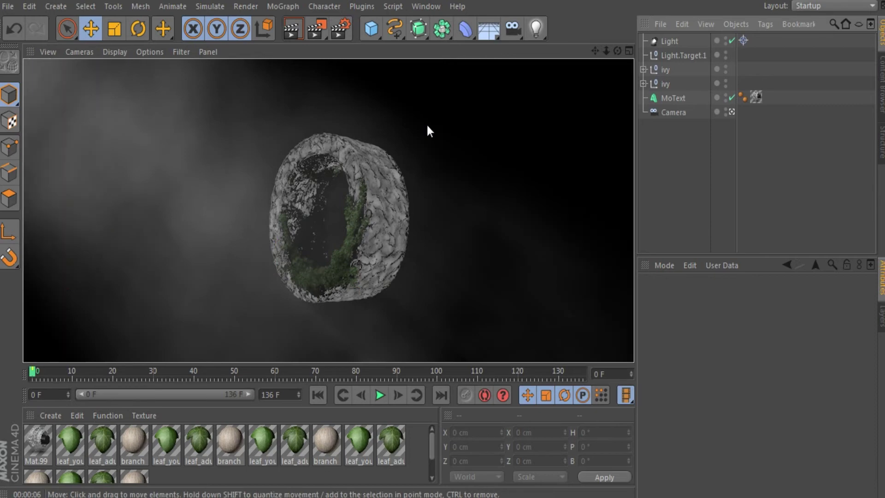
pyautogui.click(426, 125)
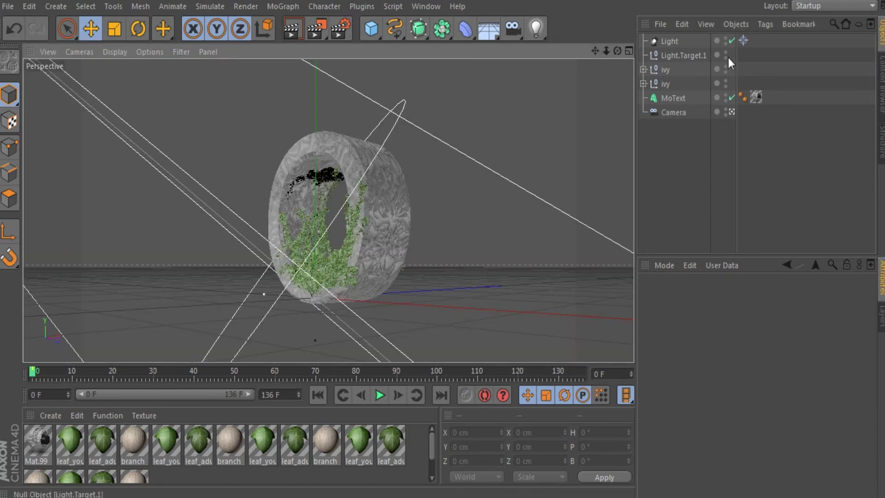
# Leave the camera view, duplicate the light and set the copy's Y position to -546.441 cm.
pyautogui.click(732, 112)
pyautogui.click(669, 40)
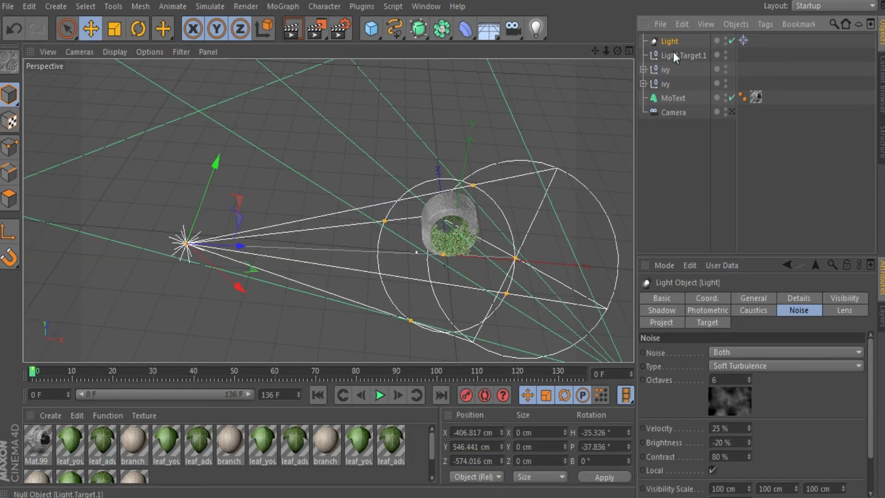
pyautogui.hotkey('ctrl', 'c')
pyautogui.hotkey('ctrl', 'v')
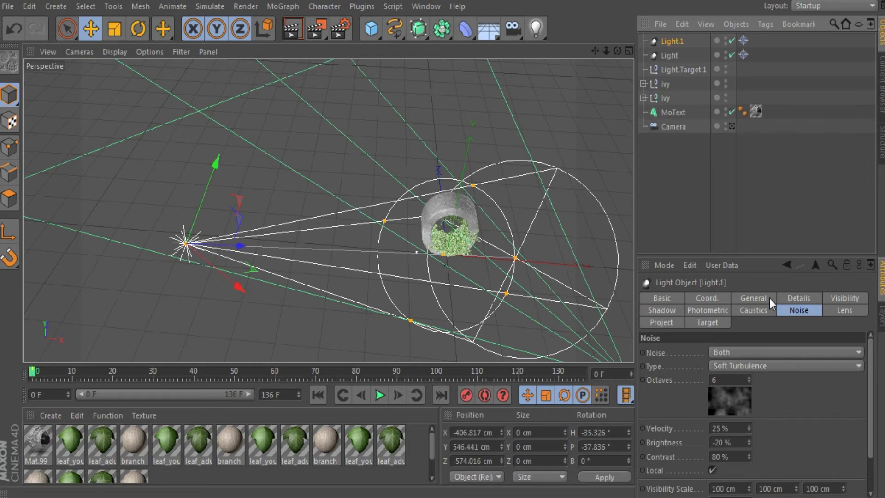
pyautogui.click(715, 300)
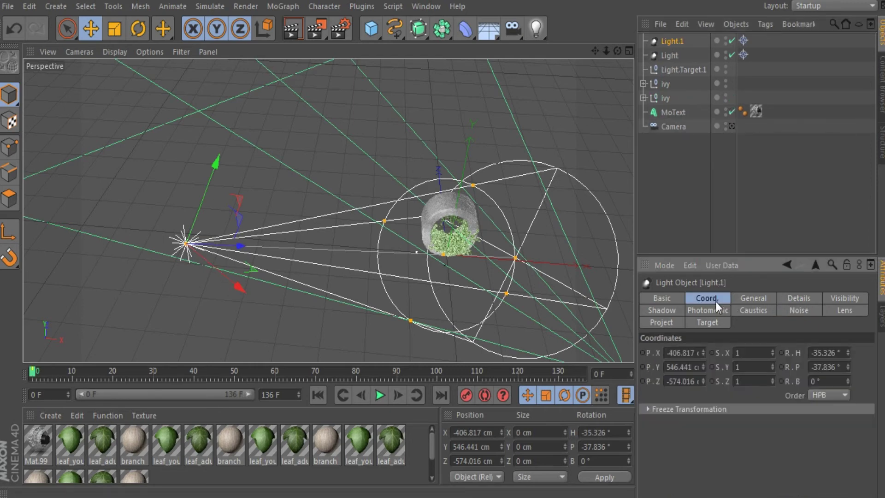
pyautogui.click(665, 367)
pyautogui.write('-')
pyautogui.press('Return')
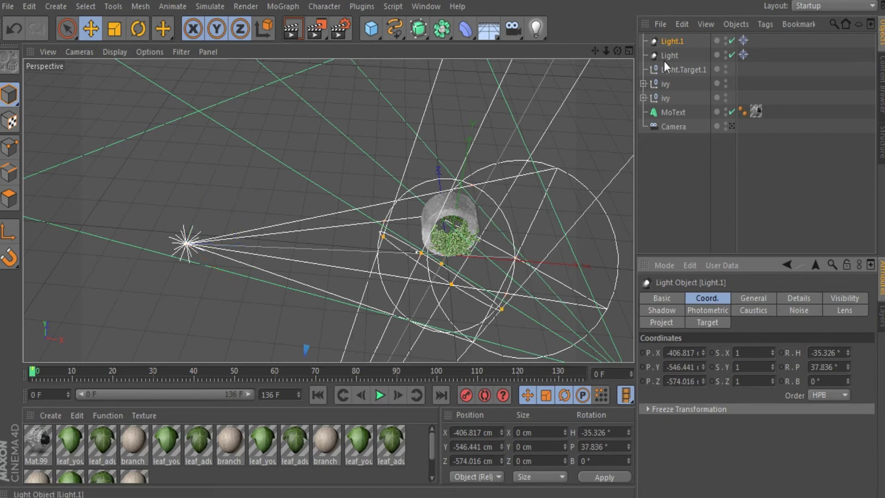
# Try flipping the duplicated light's X position to 406.817 cm, restoring it to -406.817 cm.
pyautogui.moveTo(617, 51); pyautogui.dragTo(447, 319)
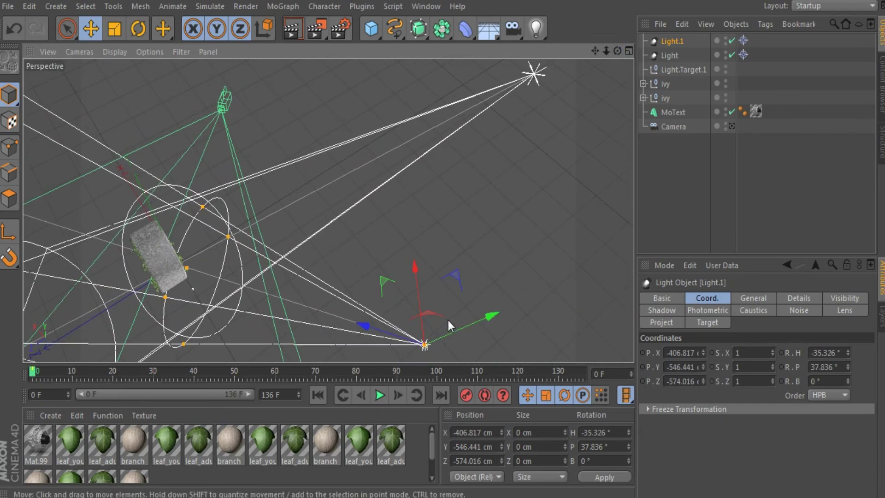
pyautogui.click(669, 352)
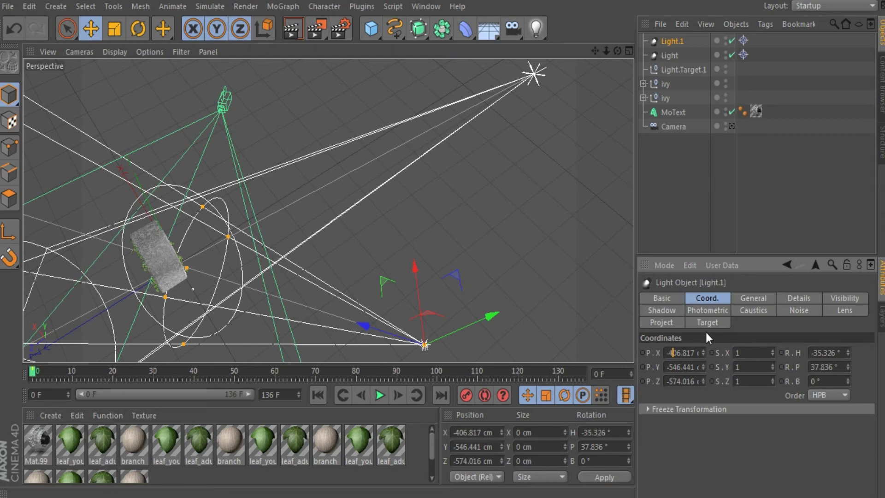
pyautogui.press('BackSpace')
pyautogui.press('Return')
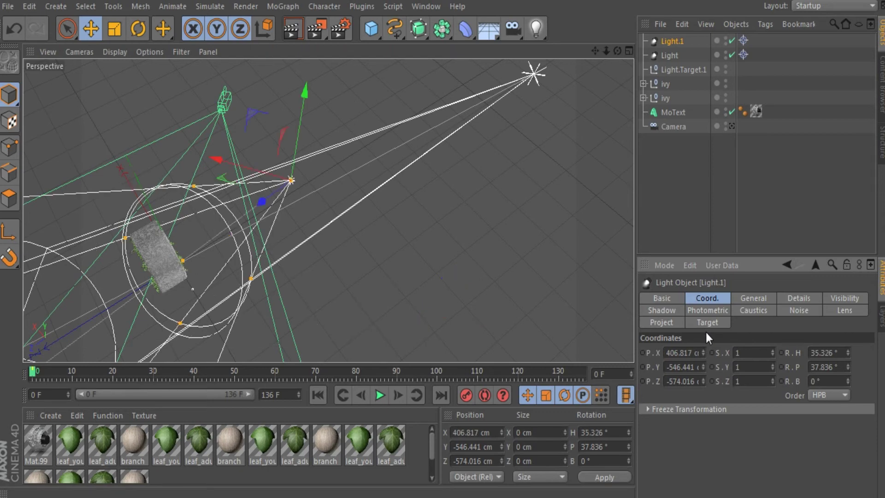
pyautogui.click(666, 353)
pyautogui.write('-')
# Set the duplicated light's Z position to 574.016 cm so it shines from the opposite side of the O.
pyautogui.click(681, 382)
pyautogui.press('Delete')
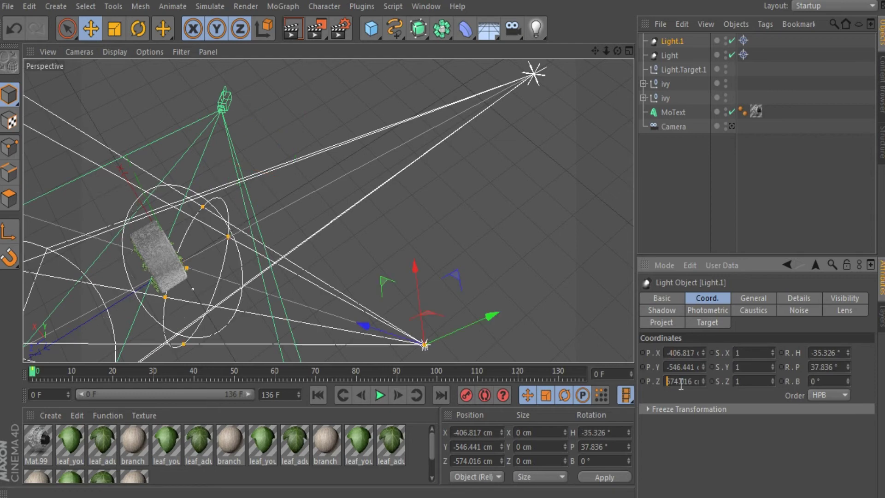
pyautogui.press('Return')
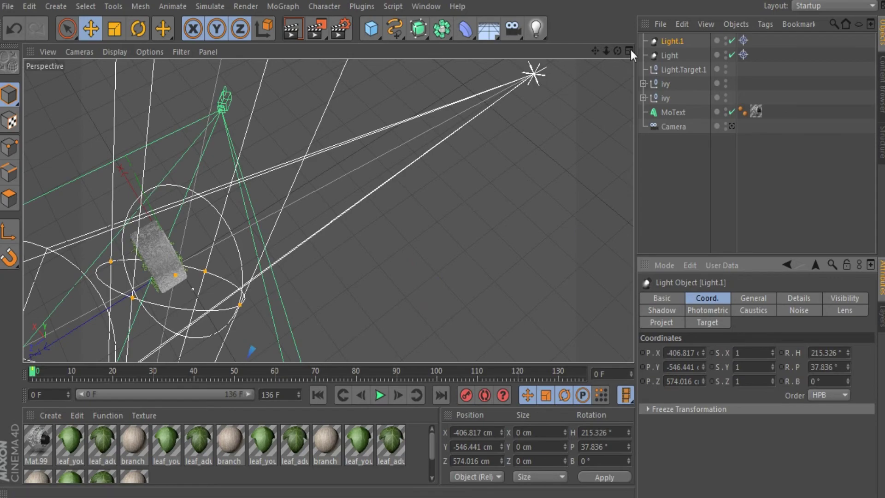
pyautogui.moveTo(617, 51); pyautogui.dragTo(443, 40)
pyautogui.keyDown('alt'); pyautogui.moveTo(327, 210); pyautogui.dragTo(414, 159); pyautogui.keyUp('alt')
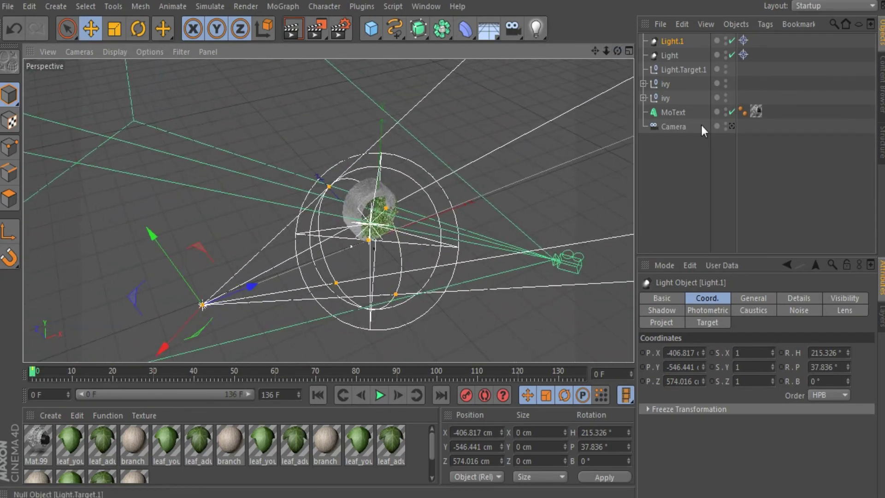
# Set the duplicated light's Noise option to None.
pyautogui.click(800, 309)
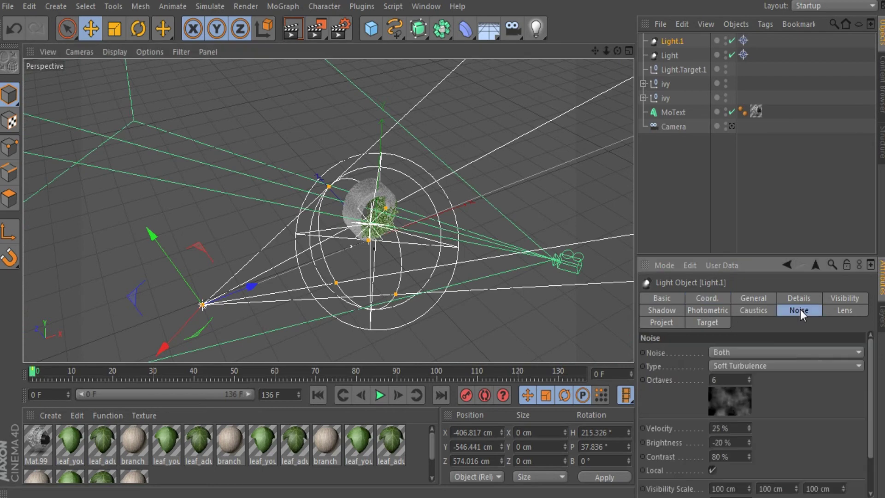
pyautogui.click(733, 353)
pyautogui.click(737, 365)
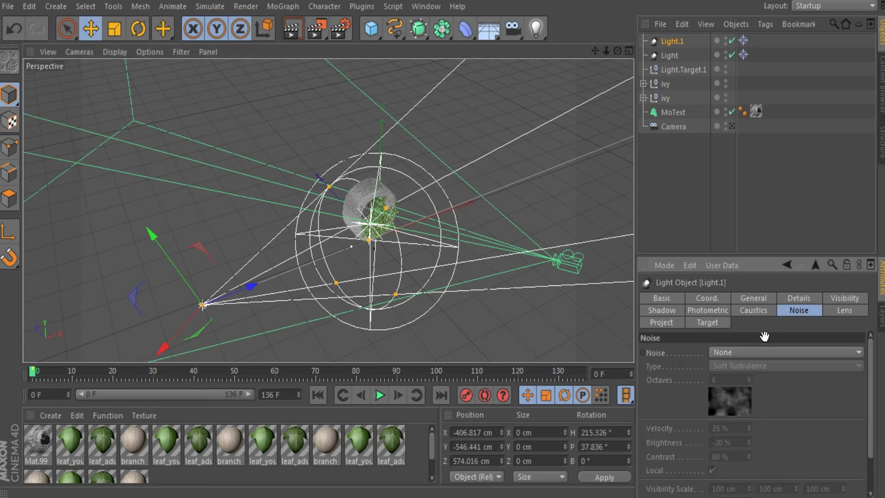
# Render a preview through the scene camera to check the scene with both lights.
pyautogui.click(731, 126)
pyautogui.click(456, 75)
pyautogui.click(297, 34)
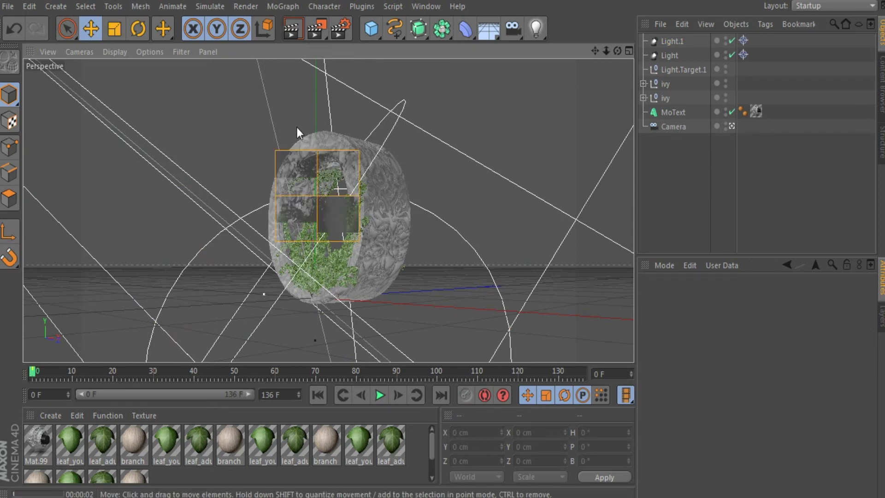
pyautogui.click(602, 127)
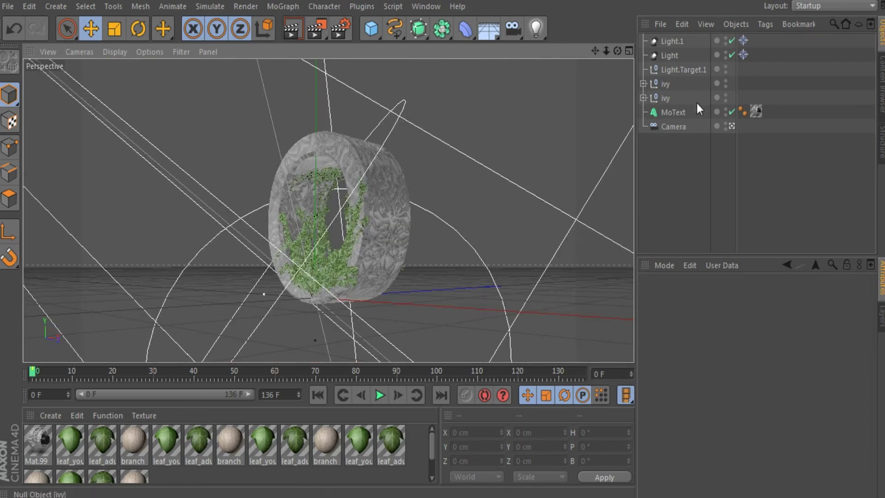
# Set the duplicated light's intensity to 24% and render a preview of the change.
pyautogui.click(670, 42)
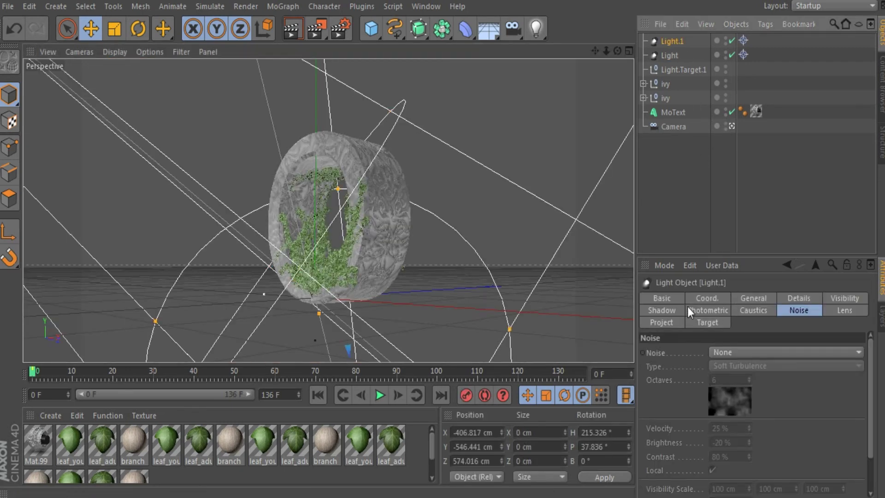
pyautogui.click(719, 298)
pyautogui.click(748, 298)
pyautogui.click(773, 395)
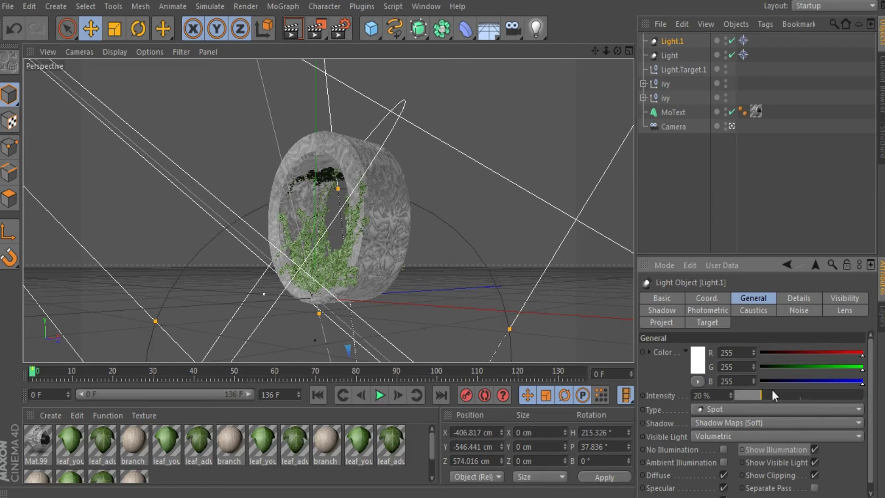
pyautogui.moveTo(779, 395); pyautogui.dragTo(781, 395)
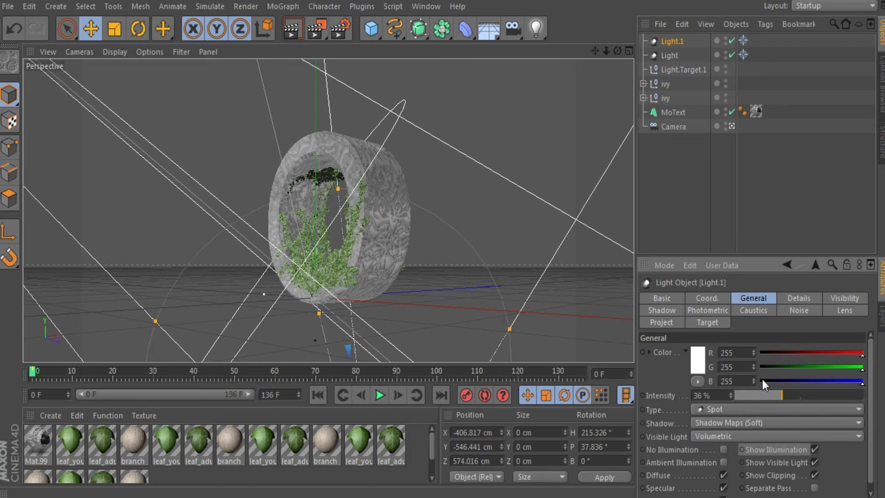
pyautogui.click(764, 393)
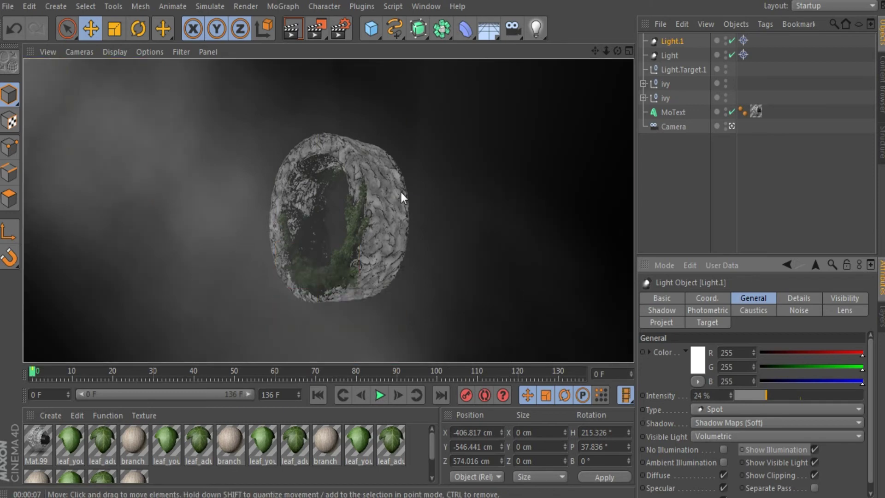
pyautogui.click(545, 193)
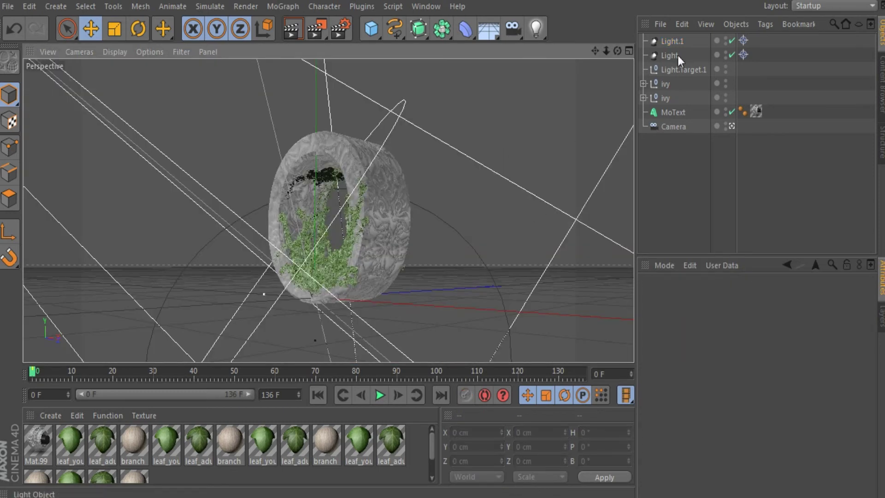
# Leave the camera view and move the duplicated light to about X 1012, Y -546, Z 1580 cm.
pyautogui.click(731, 125)
pyautogui.click(216, 292)
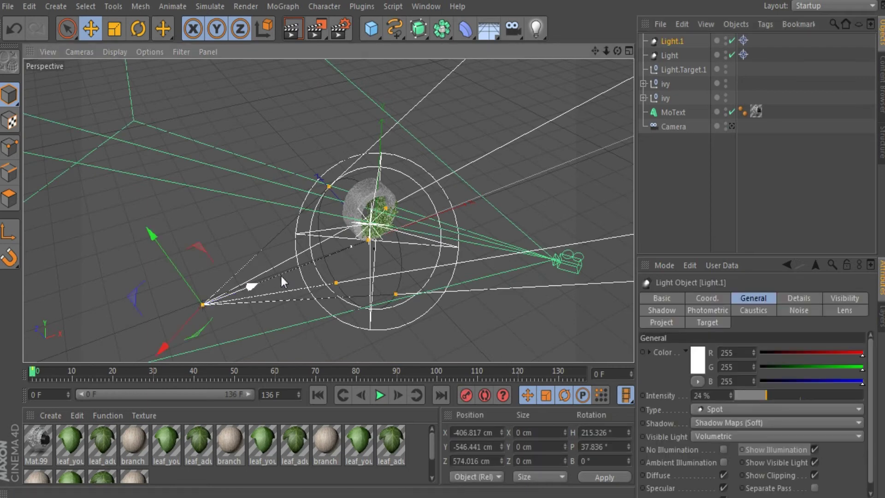
pyautogui.moveTo(189, 318); pyautogui.dragTo(417, 206)
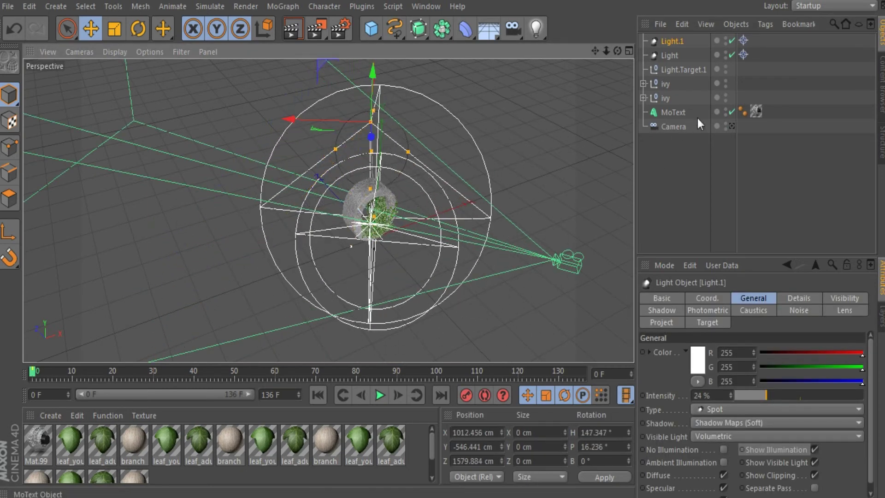
# Render a preview through the scene camera to check the duplicated light from its more distant position.
pyautogui.click(731, 126)
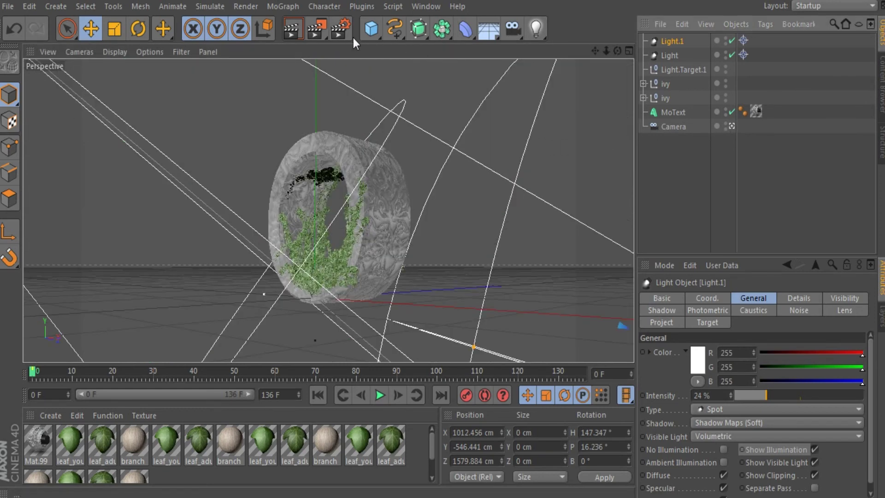
pyautogui.click(291, 29)
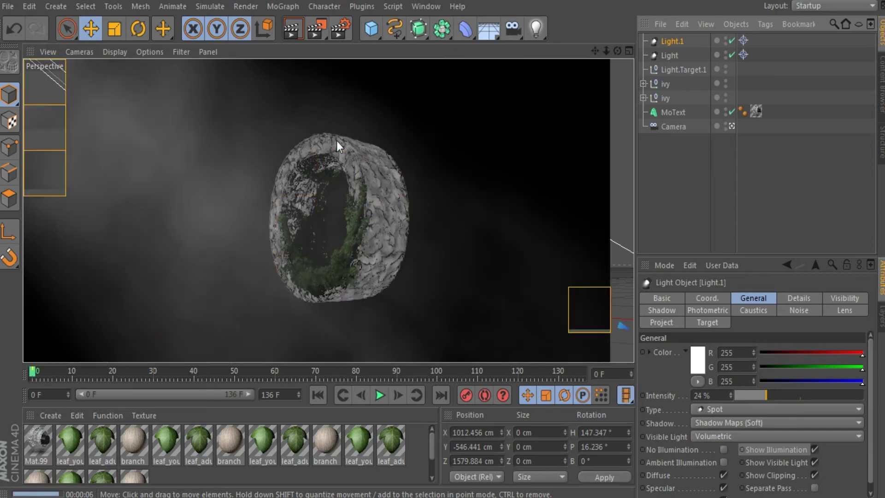
pyautogui.click(436, 93)
# Lower the duplicated light's intensity to 12% and render a preview.
pyautogui.click(669, 56)
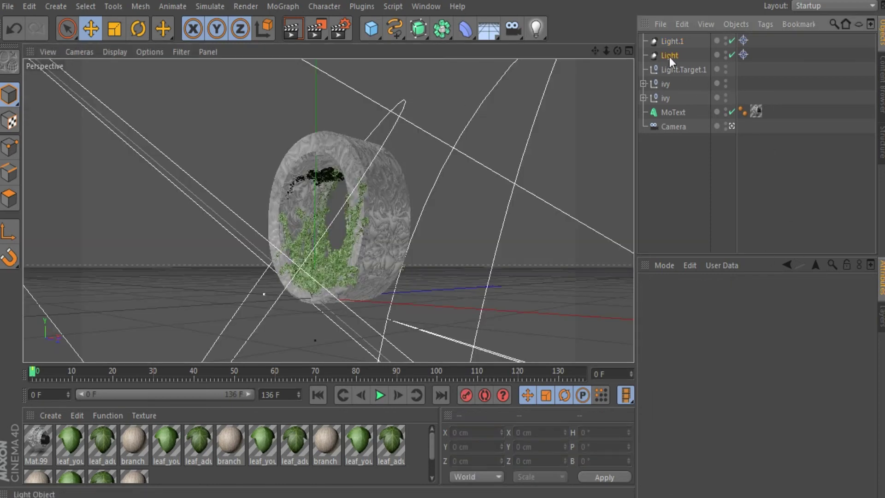
pyautogui.click(672, 41)
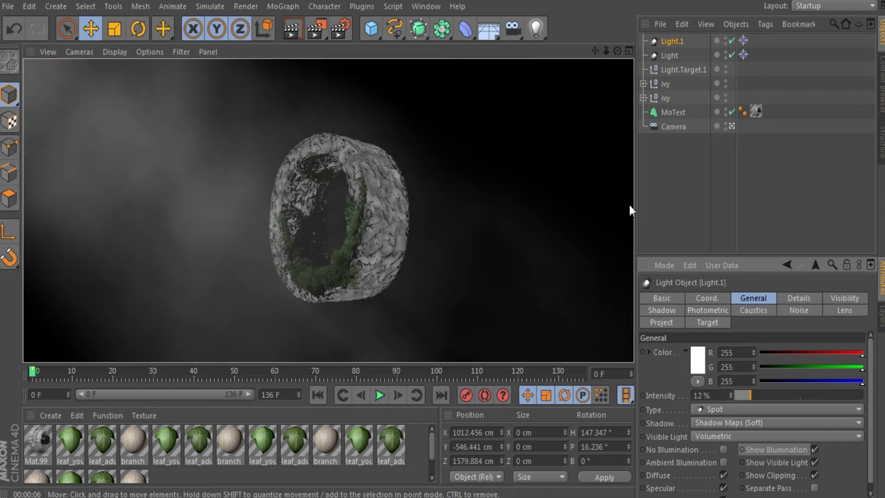
pyautogui.click(571, 197)
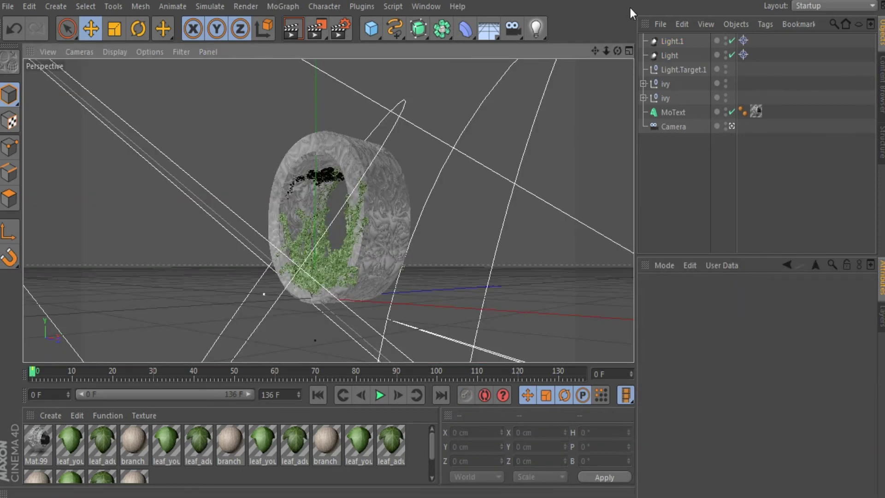
# Move the scene camera closer to the O, reframe it off-centre and render a preview.
pyautogui.moveTo(607, 48)
pyautogui.mouseDown()
pyautogui.moveTo(617, 48)
pyautogui.moveTo(592, 48)
pyautogui.moveTo(607, 44)
pyautogui.mouseUp()
pyautogui.click(300, 32)
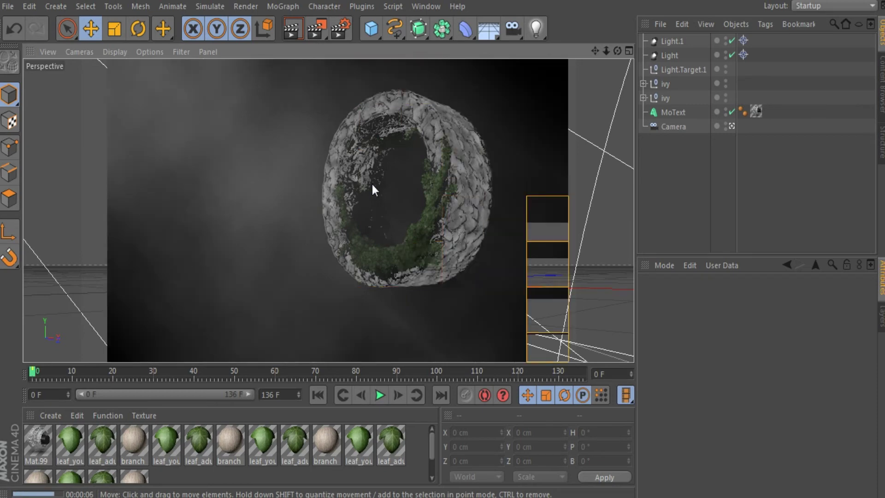
pyautogui.click(514, 177)
# Check the enabled effects such as Ambient Occlusion in the render settings and start a new preview render.
pyautogui.click(343, 31)
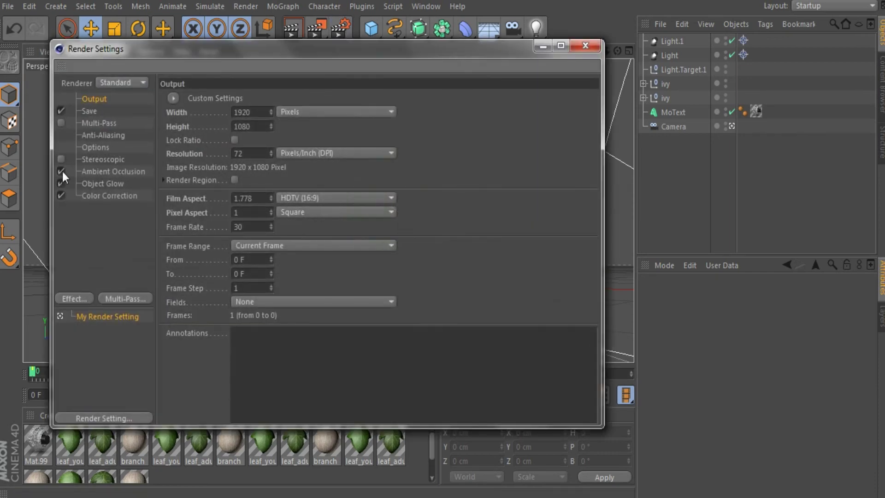
pyautogui.click(585, 45)
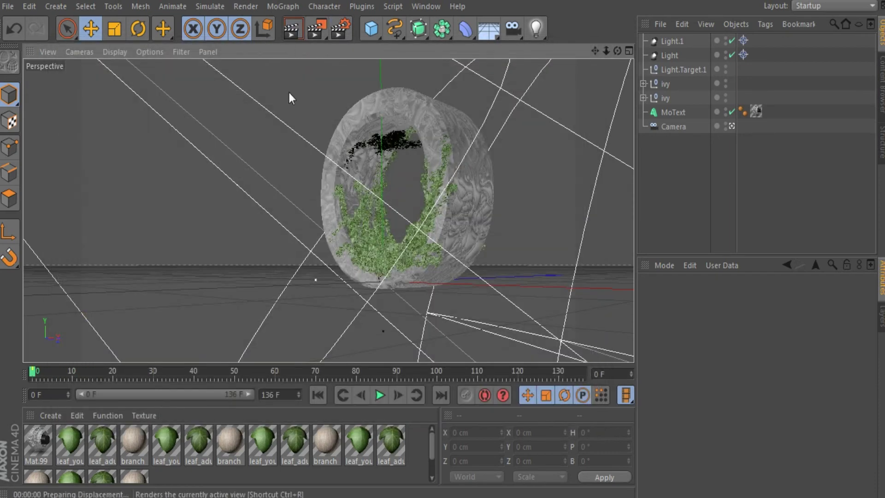
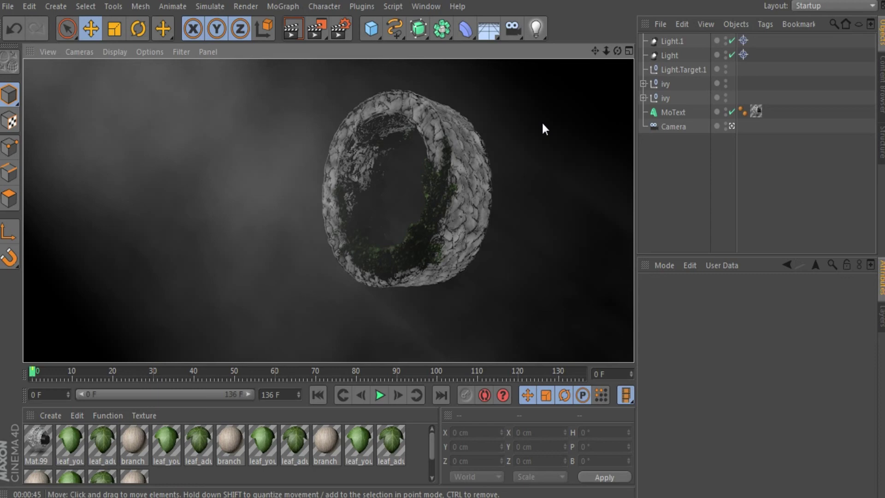
# Set the original light's noise to -33% brightness and 65% contrast, and start a preview render.
pyautogui.click(675, 56)
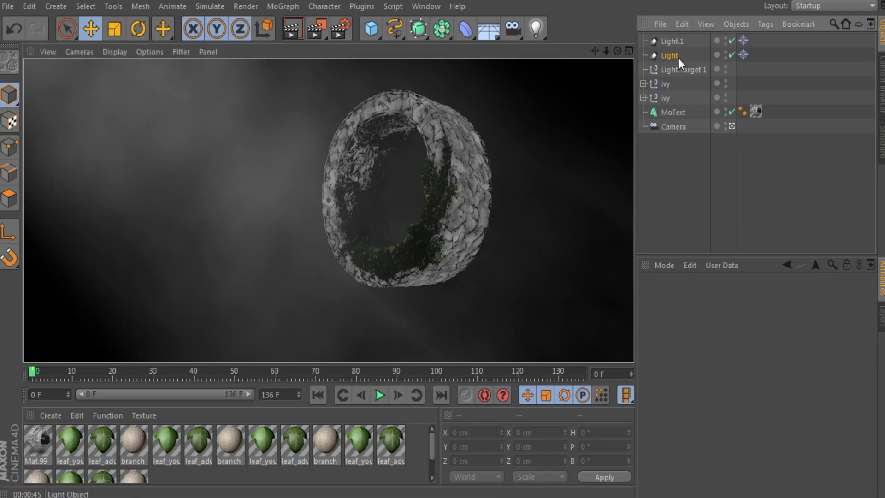
pyautogui.click(787, 312)
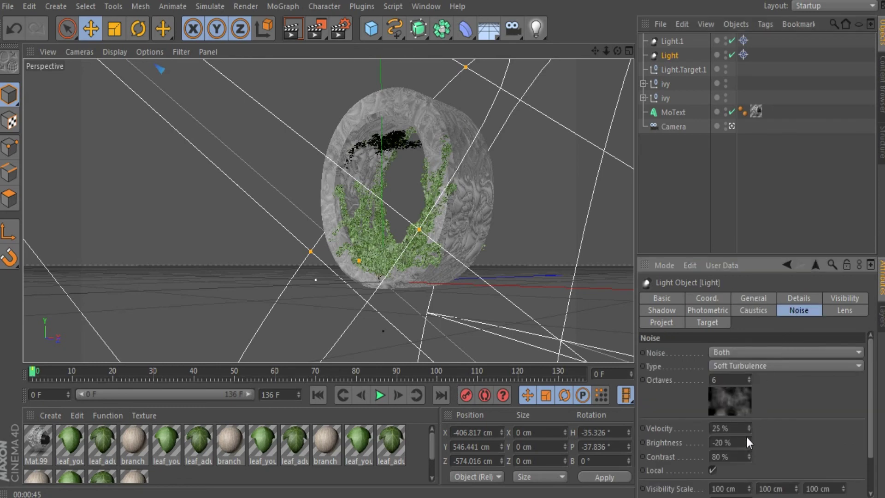
pyautogui.moveTo(748, 441)
pyautogui.mouseDown()
pyautogui.moveTo(749, 431)
pyautogui.moveTo(748, 457)
pyautogui.mouseUp()
pyautogui.hotkey('ctrl', 'z')
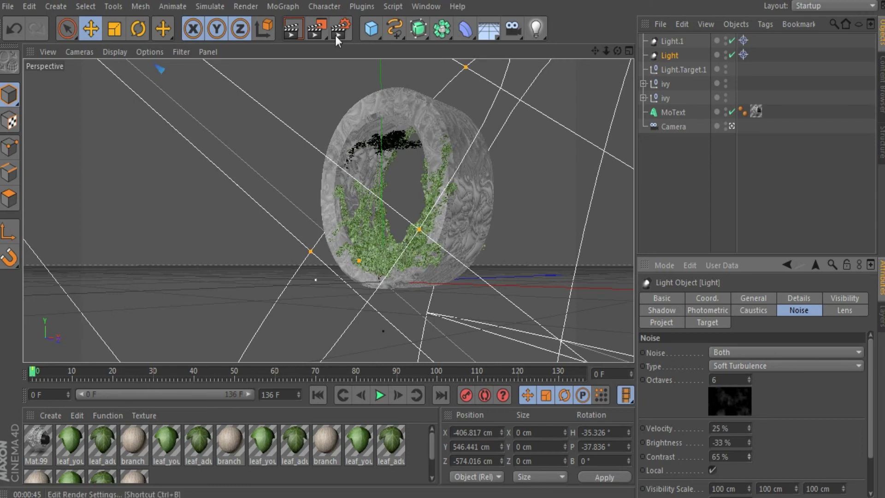
pyautogui.click(292, 29)
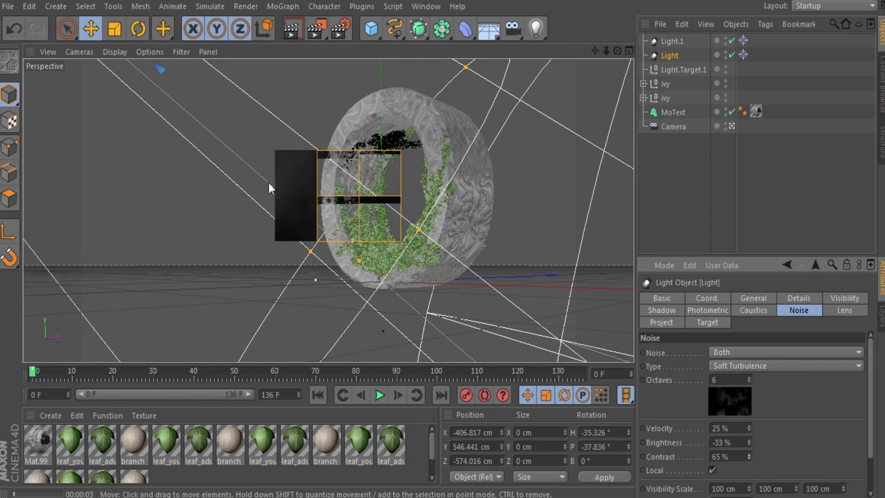
pyautogui.click(346, 75)
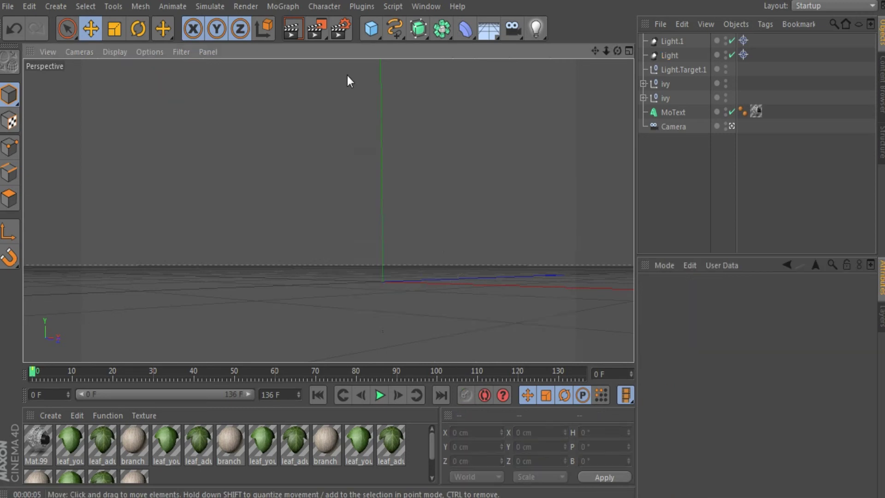
# Disable the Object Glow and Ambient Occlusion effects in the render settings and render a preview.
pyautogui.click(341, 28)
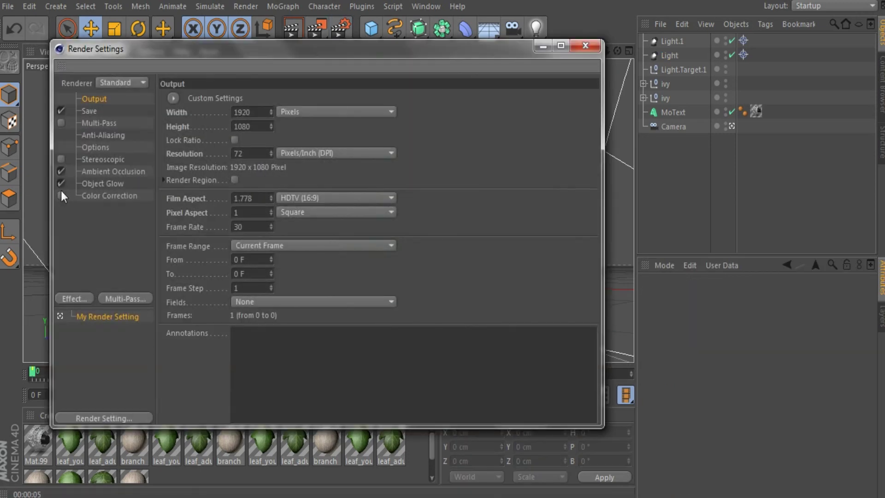
pyautogui.click(585, 46)
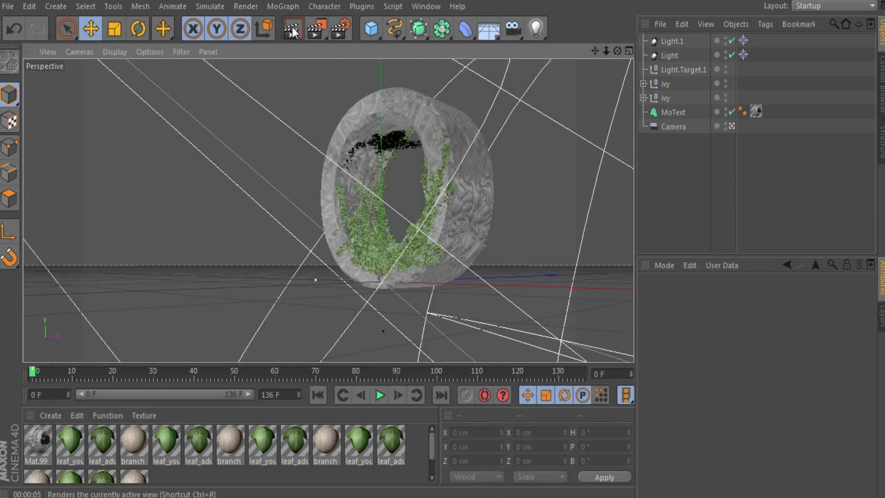
pyautogui.click(293, 28)
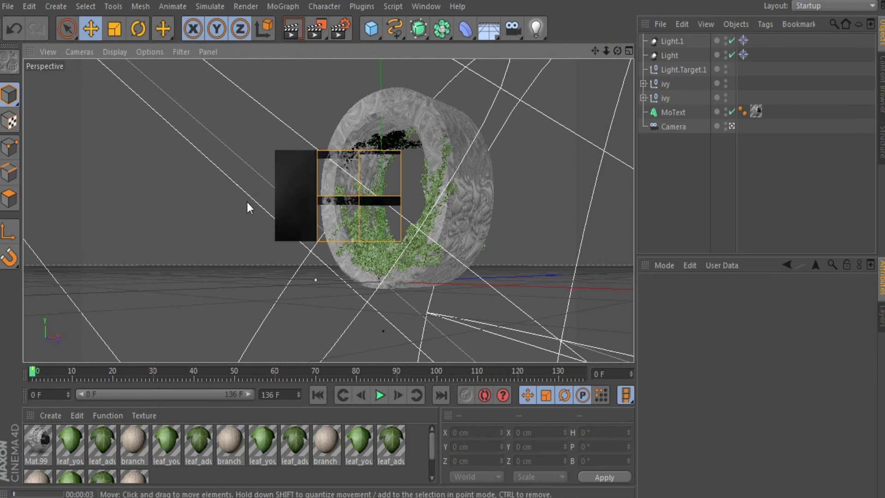
pyautogui.click(343, 29)
pyautogui.click(63, 172)
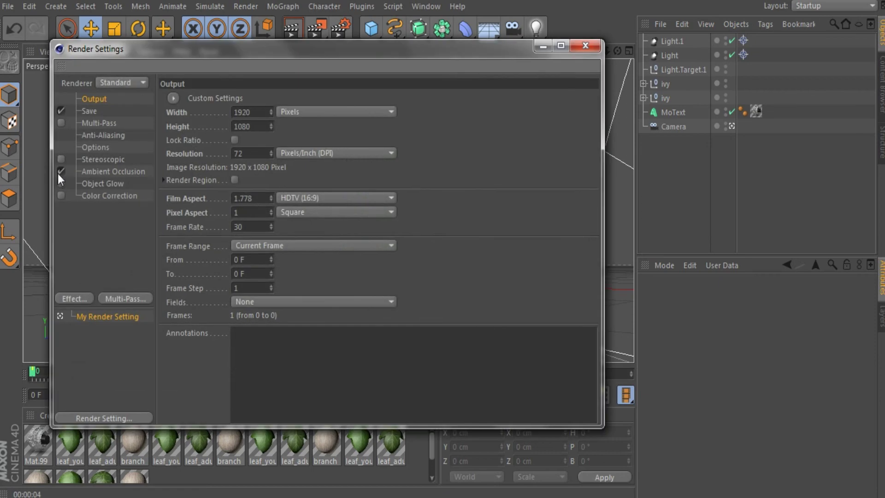
pyautogui.click(583, 47)
pyautogui.click(289, 31)
pyautogui.click(290, 28)
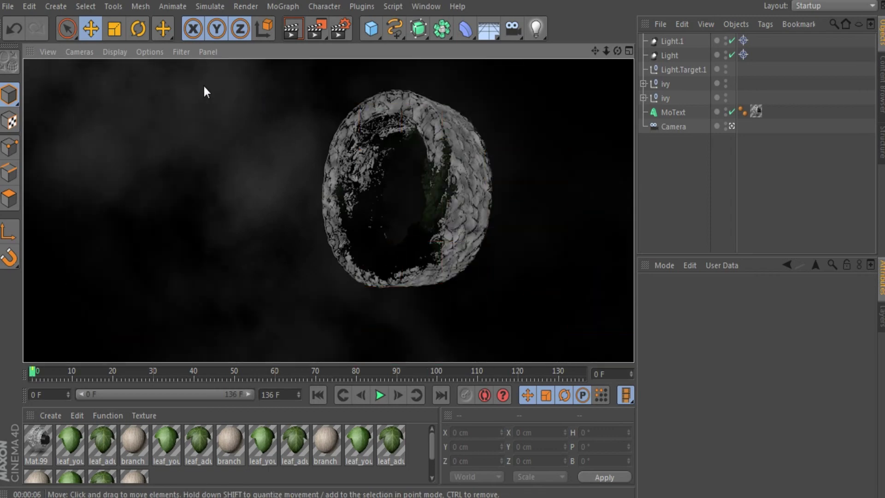
# Open the reference image of the vine-covered HELP text in the photo viewer, examine its letter outlines and return to the 3D scene.
pyautogui.click(205, 92)
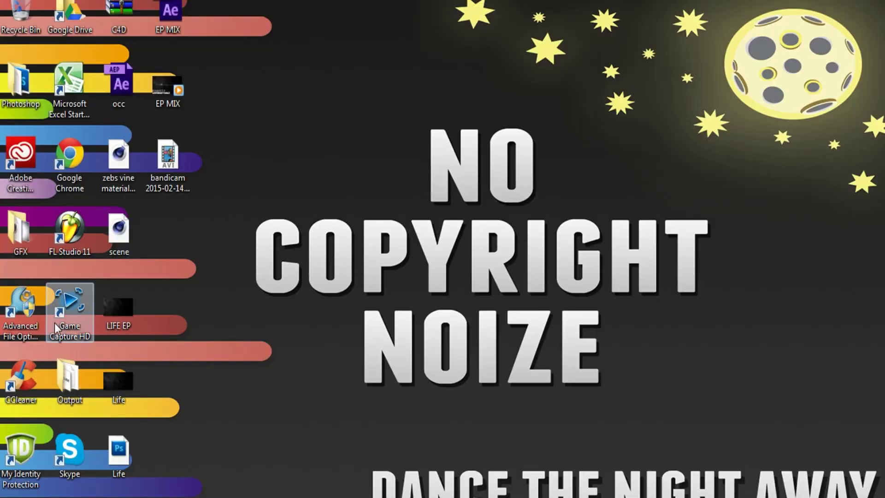
pyautogui.doubleClick(99, 319)
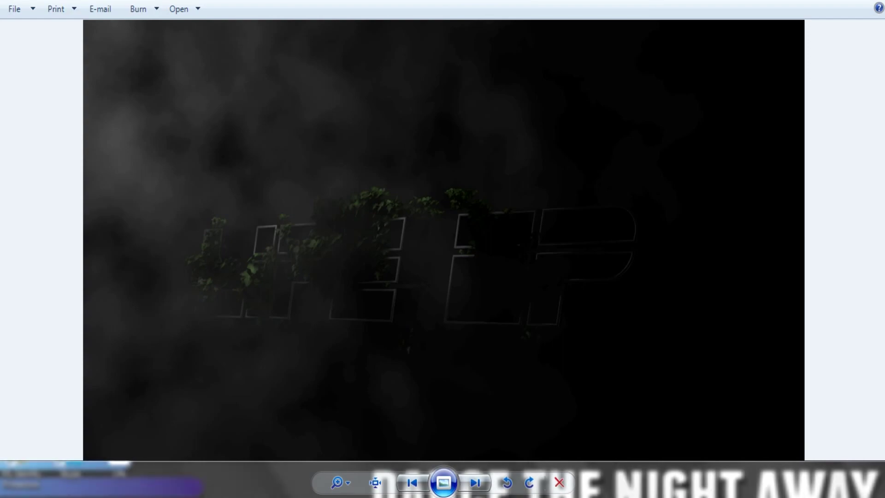
pyautogui.rightClick(257, 493)
pyautogui.click(246, 479)
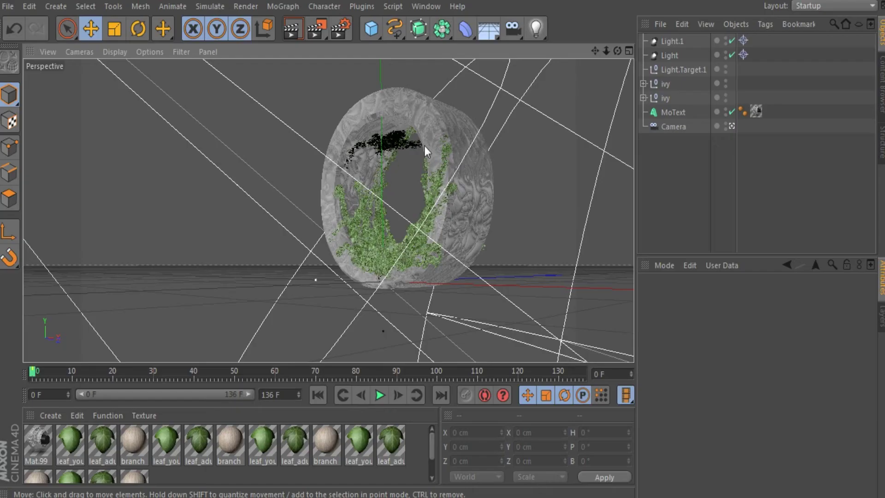
pyautogui.click(442, 121)
pyautogui.click(298, 83)
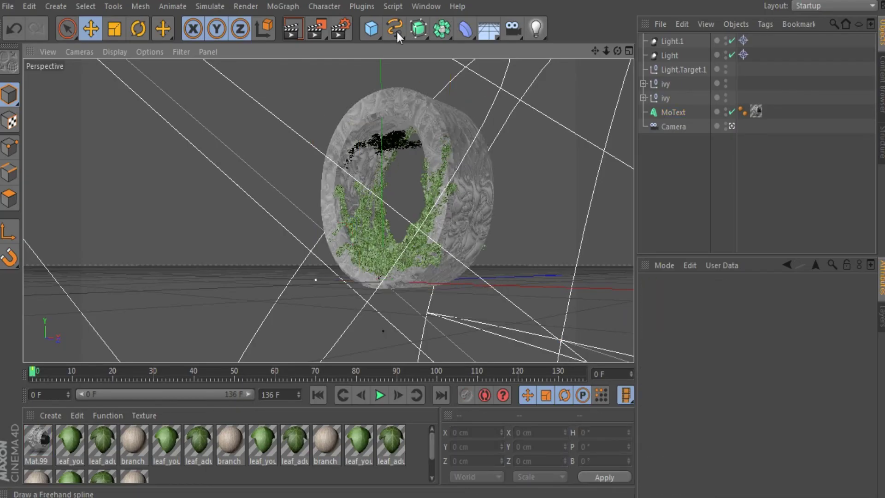
pyautogui.click(353, 7)
pyautogui.click(311, 7)
pyautogui.click(282, 6)
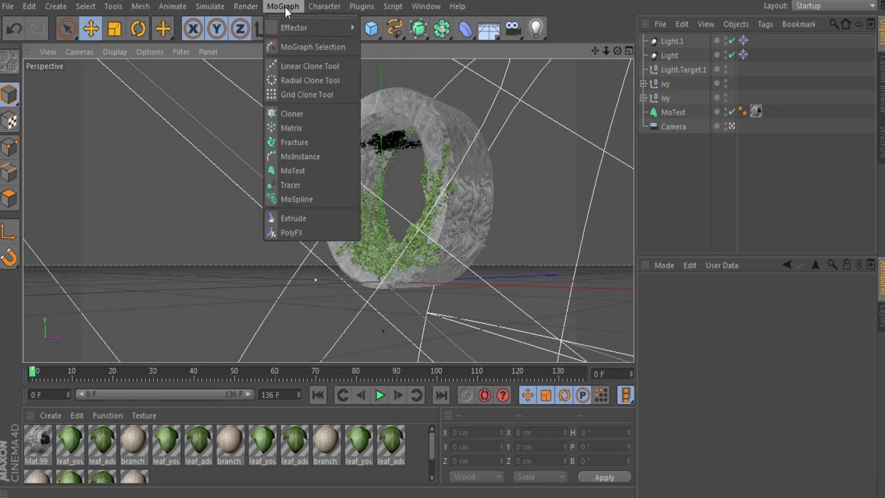
pyautogui.click(374, 7)
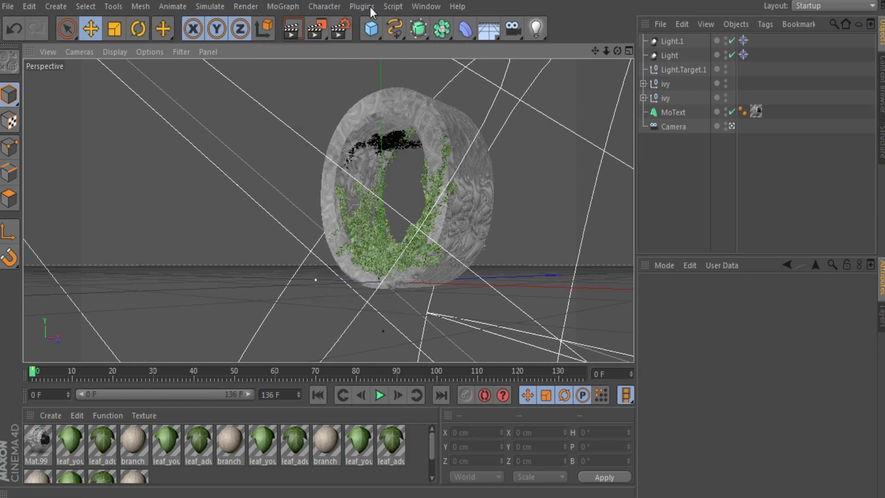
# Add a Text spline, a Circle spline and a Sweep NURBS object to the scene.
pyautogui.click(393, 32)
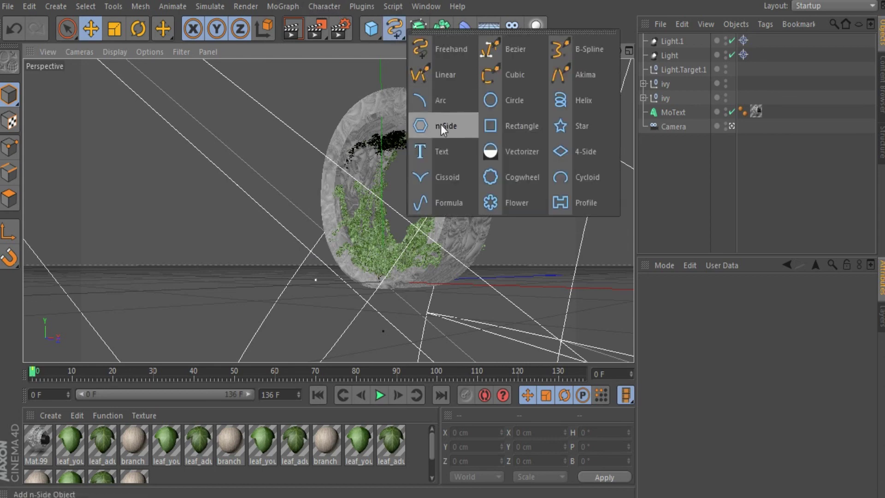
pyautogui.click(441, 151)
pyautogui.click(400, 32)
pyautogui.click(497, 99)
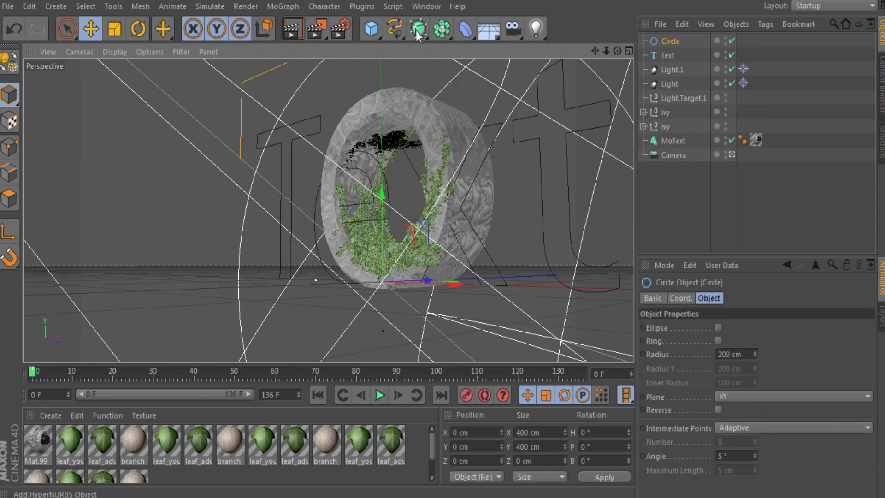
pyautogui.click(420, 29)
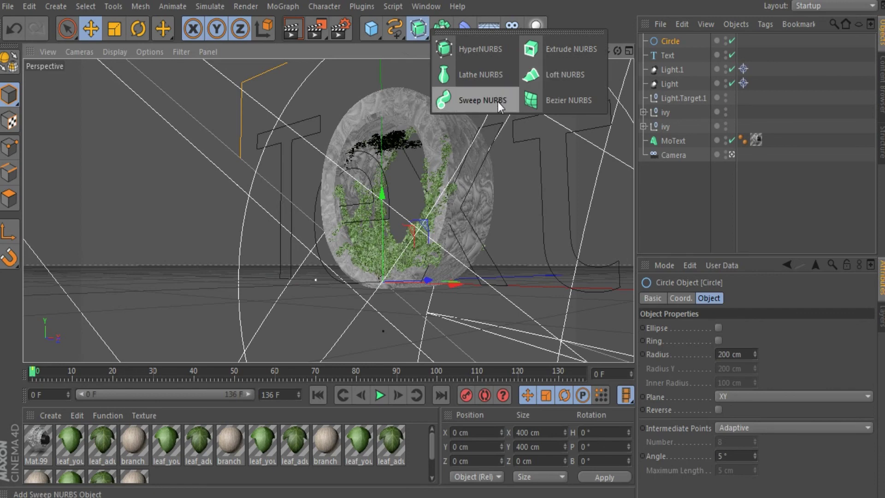
pyautogui.click(484, 100)
# Change the Text spline's content to the letter O.
pyautogui.click(665, 56)
pyautogui.click(667, 69)
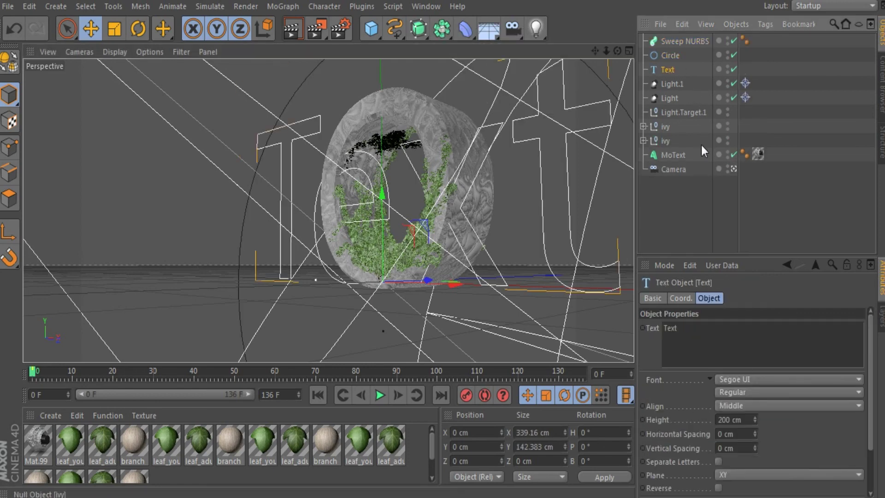
pyautogui.doubleClick(704, 325)
pyautogui.write('O')
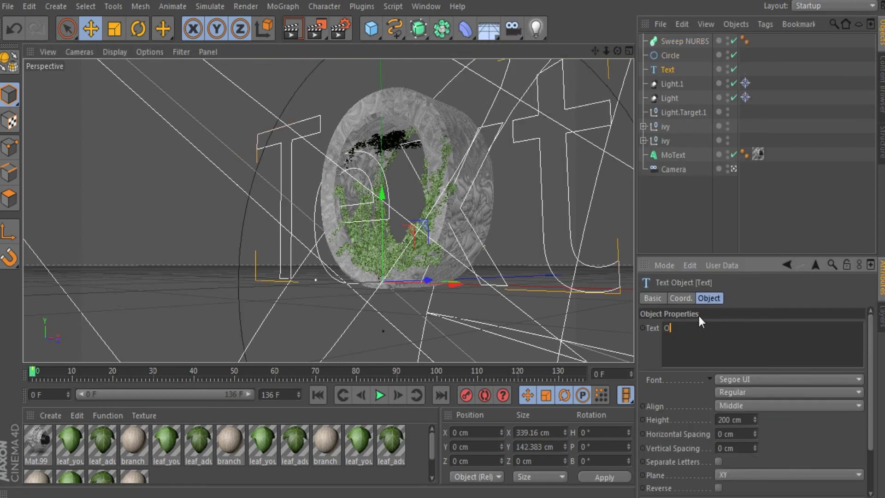
pyautogui.click(766, 212)
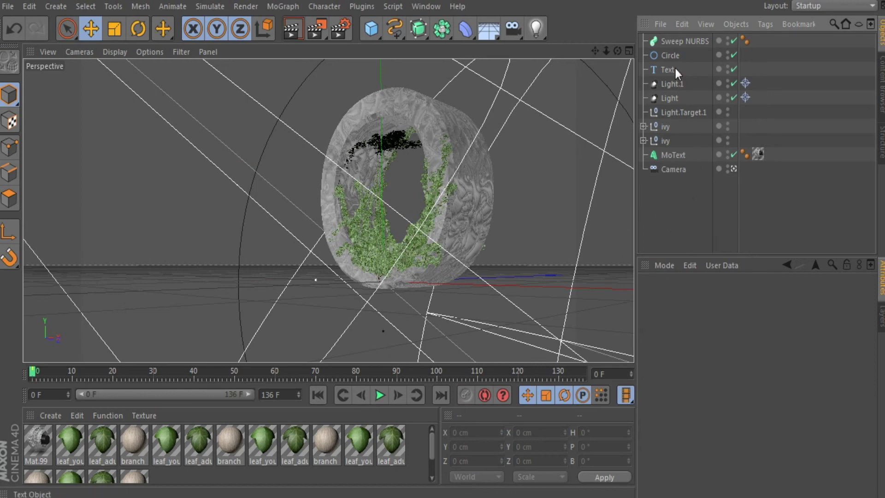
# Nest the Circle and Text splines under the Sweep NURBS, circle first, and set the circle's radius to 2 cm.
pyautogui.click(668, 55)
pyautogui.moveTo(667, 56)
pyautogui.mouseDown()
pyautogui.moveTo(669, 42)
pyautogui.moveTo(671, 73)
pyautogui.mouseUp()
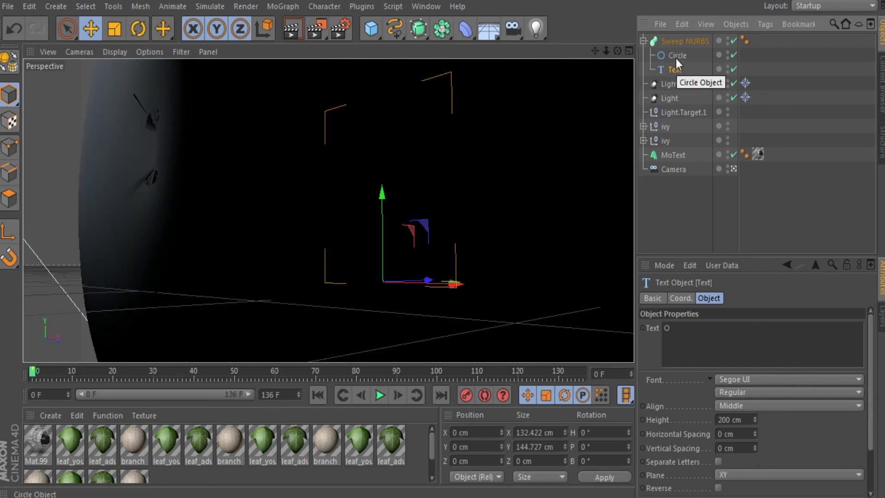
pyautogui.click(675, 56)
pyautogui.moveTo(755, 353); pyautogui.dragTo(718, 353)
pyautogui.click(746, 353)
pyautogui.write('2')
pyautogui.press('Return')
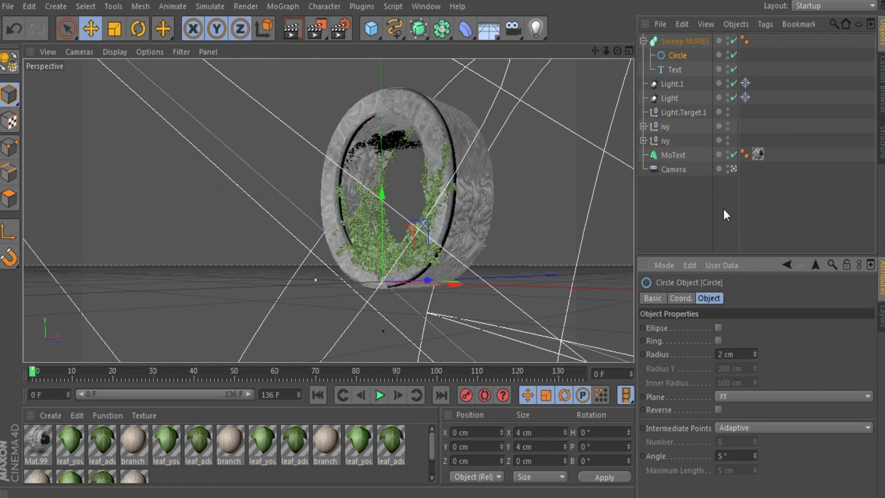
# Move the Text spline forward to a Z position of -3.09 cm so the swept outline sits on the O's front face.
pyautogui.moveTo(678, 67)
pyautogui.mouseDown()
pyautogui.moveTo(675, 50)
pyautogui.moveTo(675, 74)
pyautogui.mouseUp()
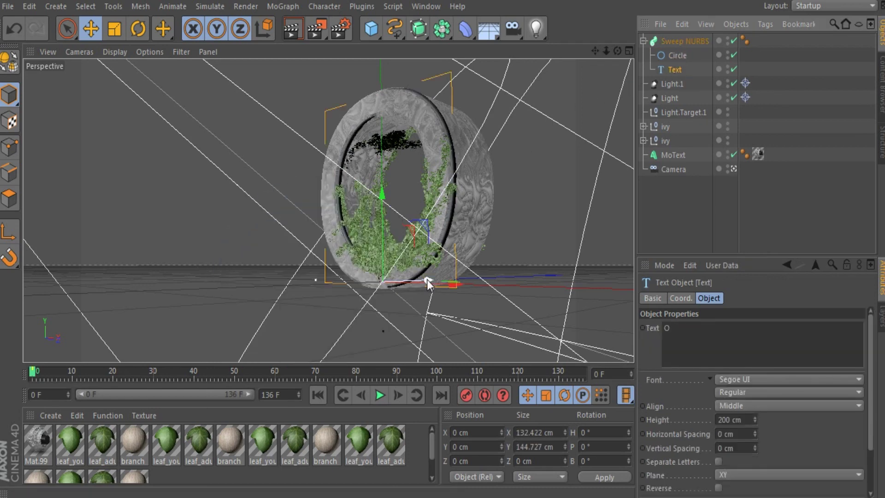
pyautogui.moveTo(426, 279); pyautogui.dragTo(428, 279)
pyautogui.click(680, 297)
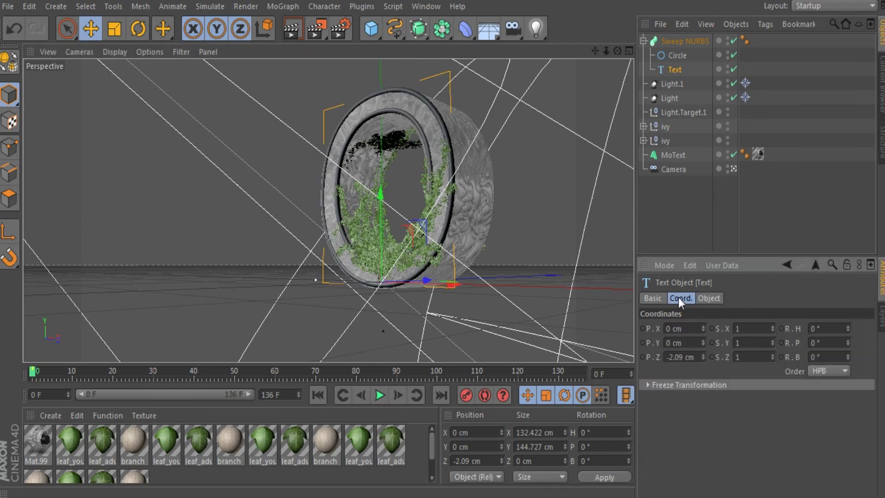
pyautogui.click(703, 359)
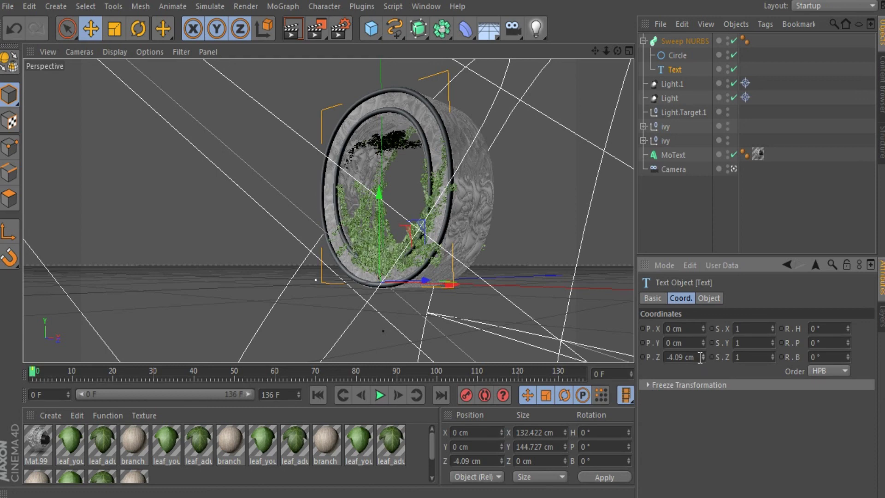
pyautogui.click(703, 355)
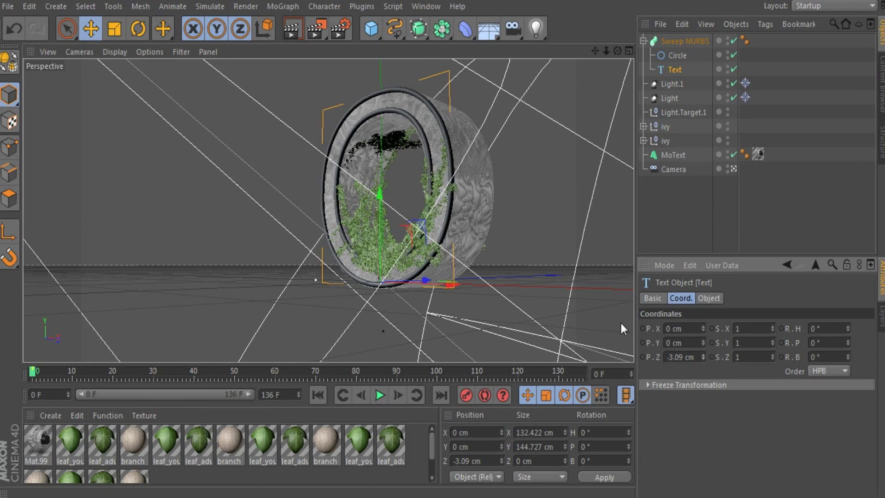
pyautogui.click(745, 113)
# Leave the scene camera to inspect the O's front closely and set the Sweep NURBS X position to -4 cm.
pyautogui.click(733, 169)
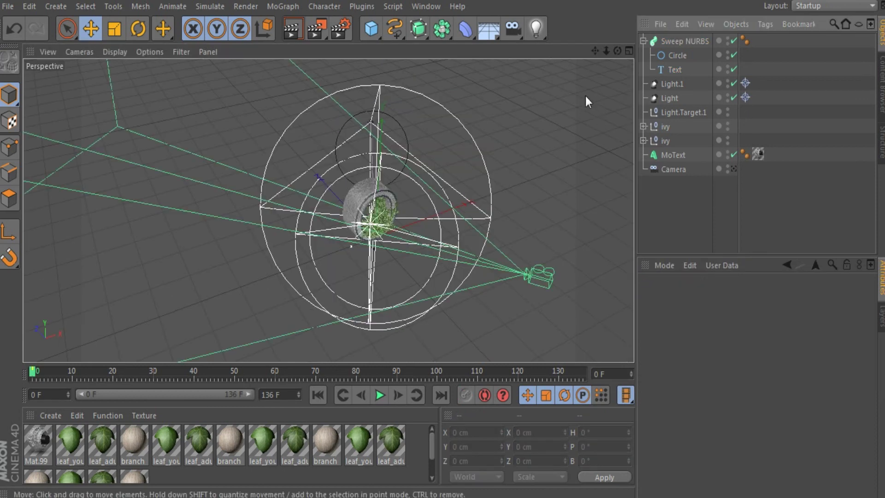
pyautogui.moveTo(606, 51)
pyautogui.mouseDown()
pyautogui.moveTo(755, 51)
pyautogui.moveTo(645, 39)
pyautogui.moveTo(678, 23)
pyautogui.moveTo(634, 58)
pyautogui.moveTo(593, 51)
pyautogui.mouseUp()
pyautogui.moveTo(328, 210); pyautogui.dragTo(621, 236)
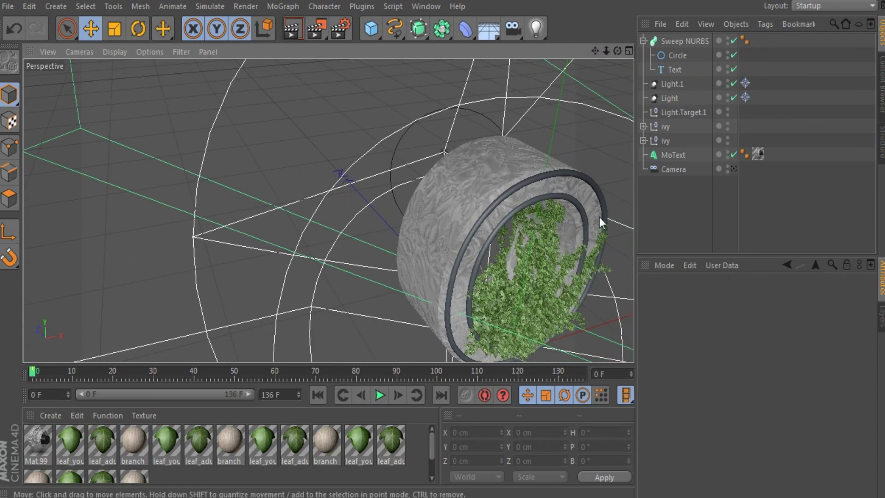
pyautogui.click(599, 198)
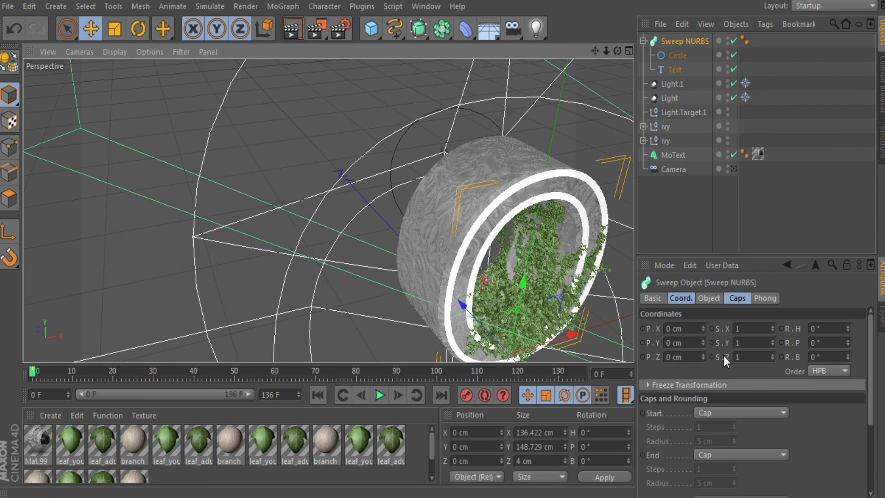
pyautogui.click(702, 332)
pyautogui.click(702, 332)
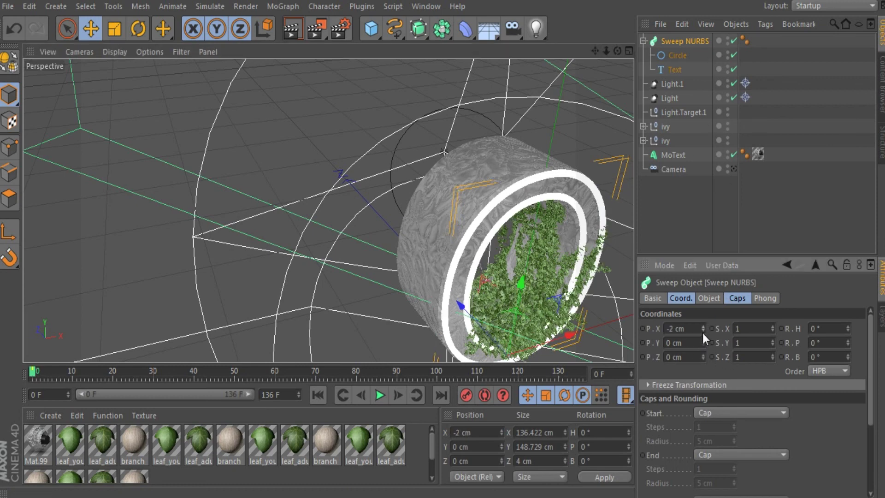
pyautogui.click(702, 332)
pyautogui.click(702, 332)
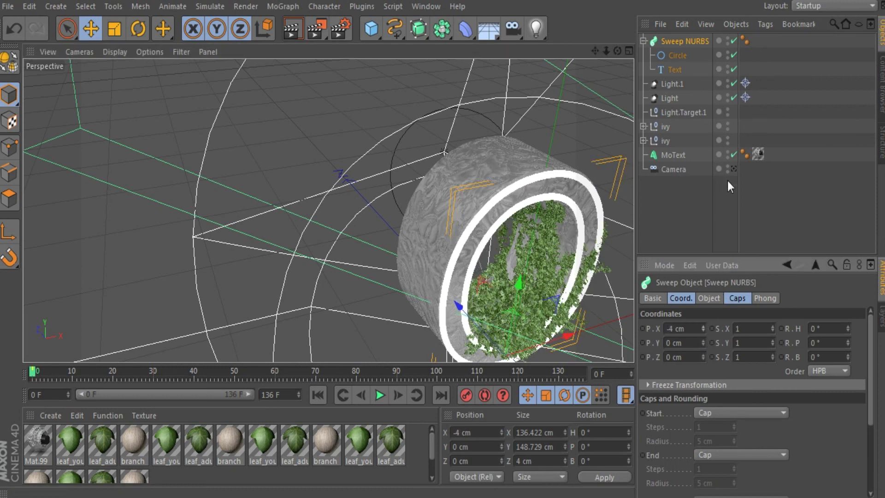
# Look through the scene camera again and collapse the Sweep NURBS hierarchy in the object list.
pyautogui.click(732, 168)
pyautogui.click(563, 185)
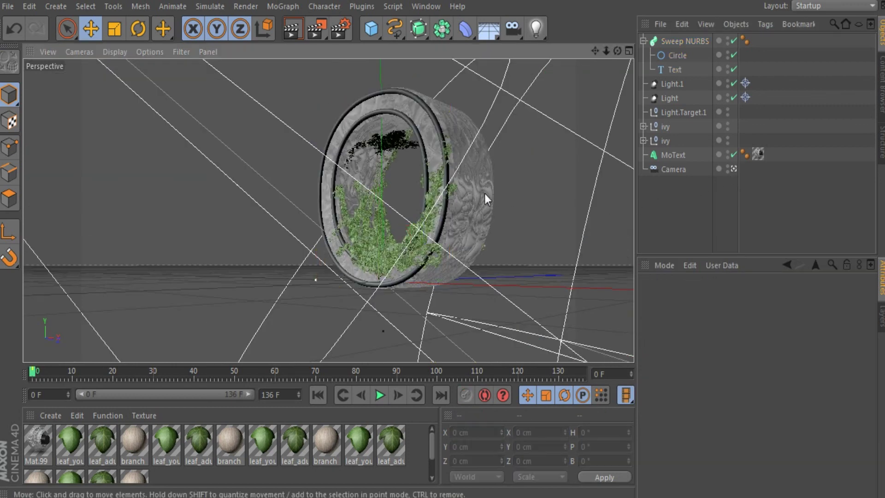
pyautogui.click(599, 178)
pyautogui.click(601, 175)
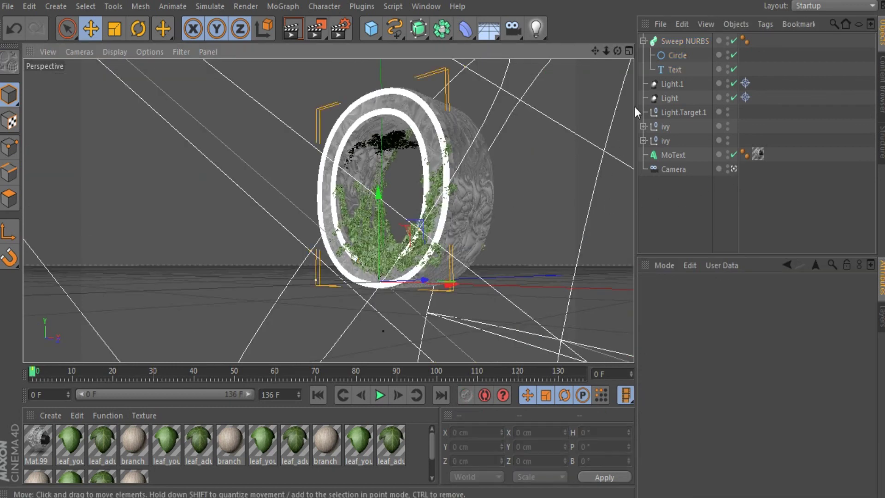
pyautogui.click(643, 41)
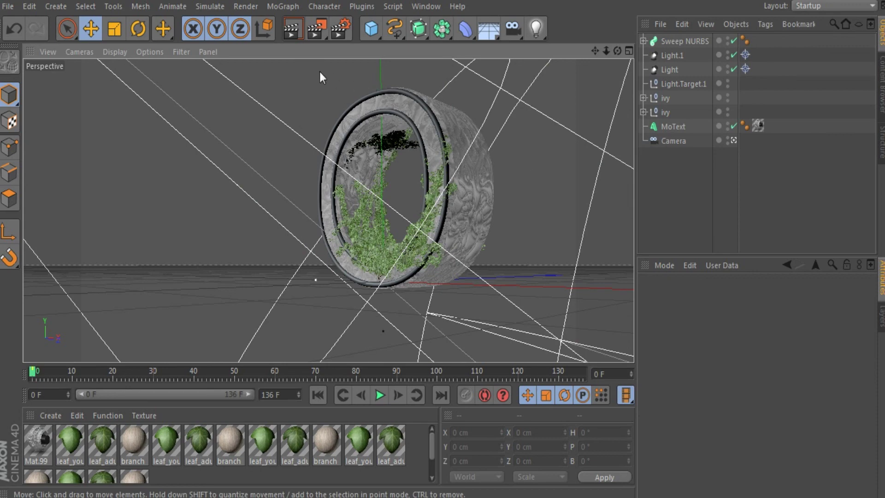
# Try a radius of 1 cm for the Circle spline under the Sweep NURBS.
pyautogui.click(668, 41)
pyautogui.click(643, 41)
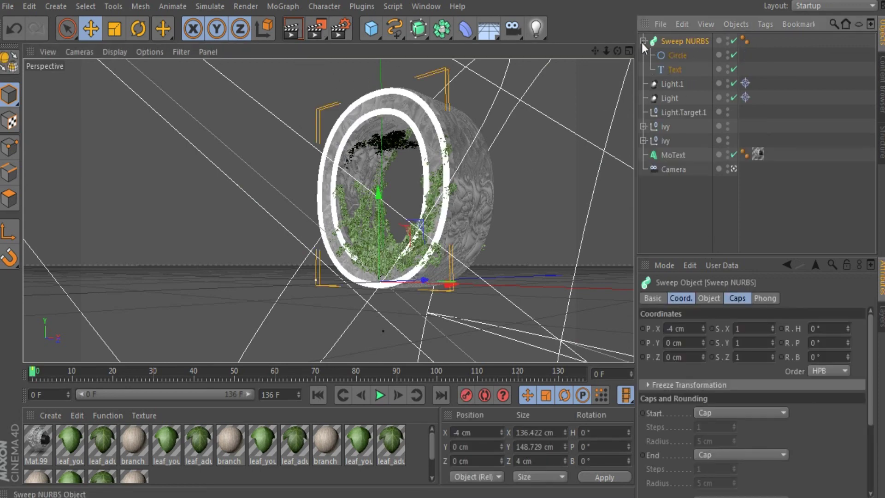
pyautogui.click(676, 55)
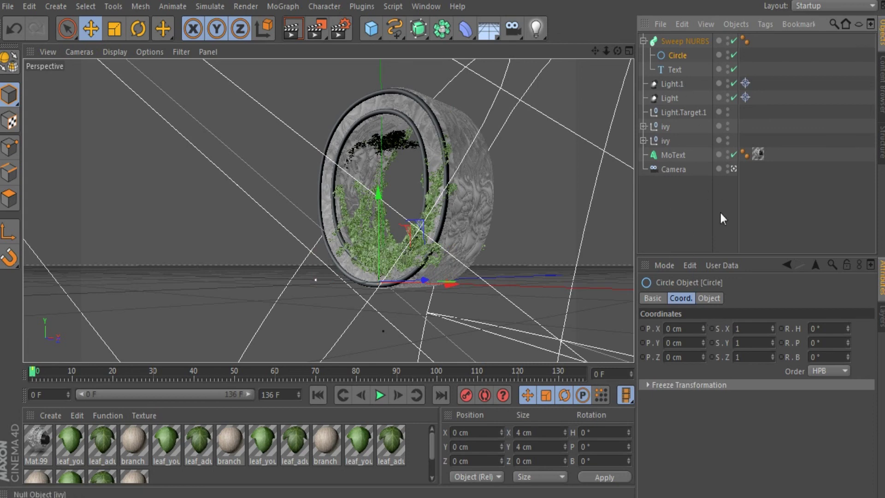
pyautogui.click(712, 299)
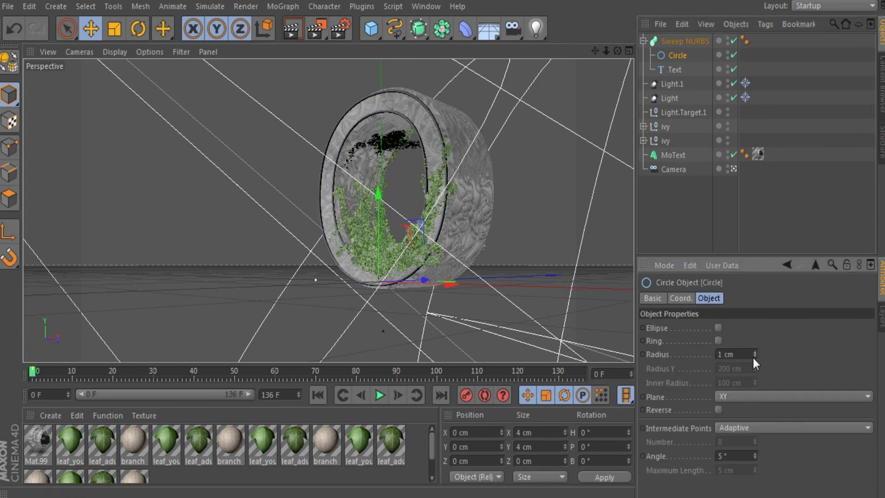
pyautogui.click(612, 280)
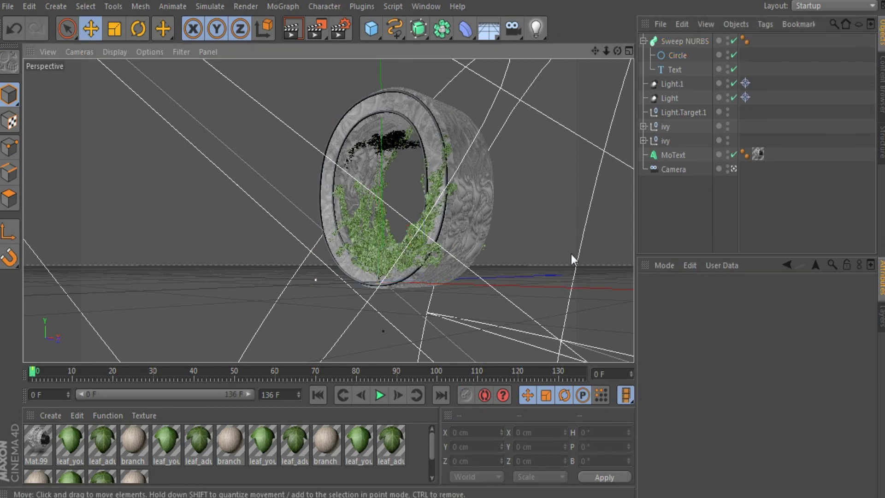
pyautogui.click(675, 58)
# Clear the selection and render the camera view to check the dark outline on the O.
pyautogui.click(513, 167)
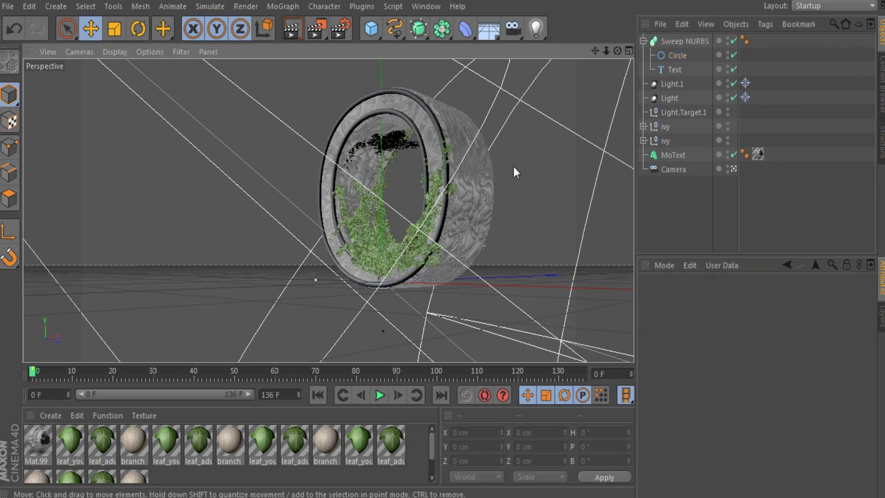
pyautogui.click(292, 34)
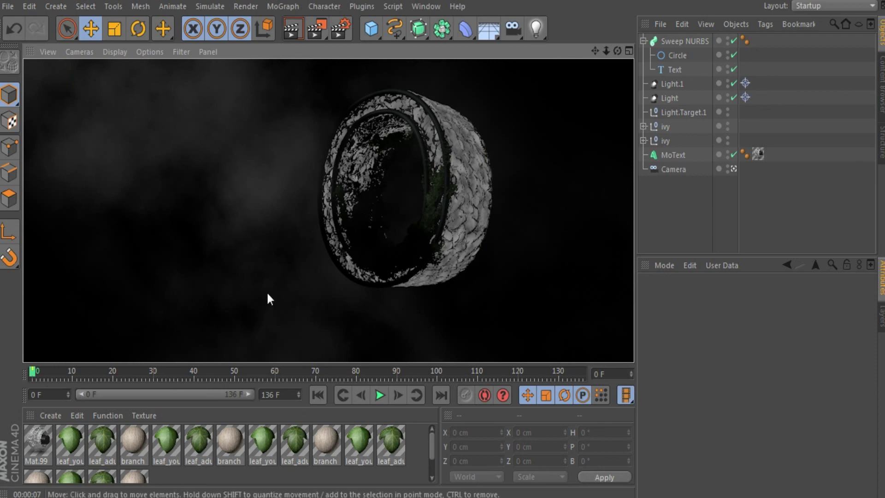
pyautogui.click(515, 177)
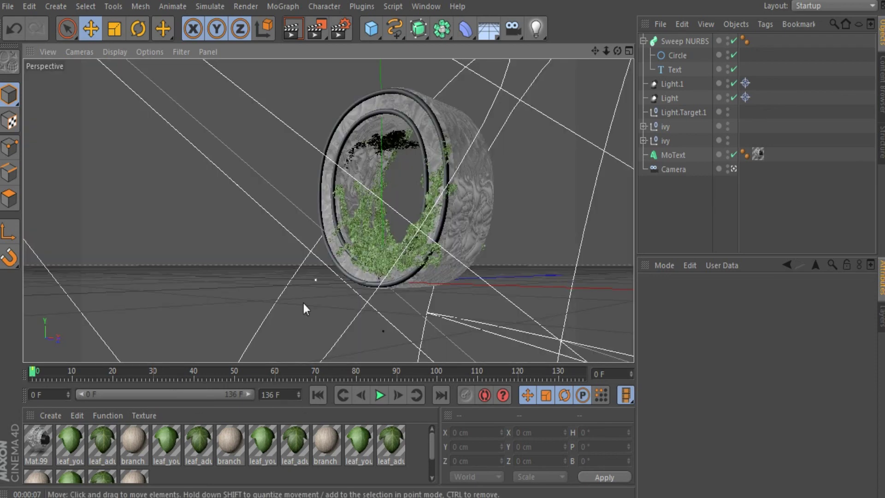
# Create a new material and turn off its Specular channel in the Material Editor.
pyautogui.doubleClick(183, 472)
pyautogui.scroll(1, 100, 446)
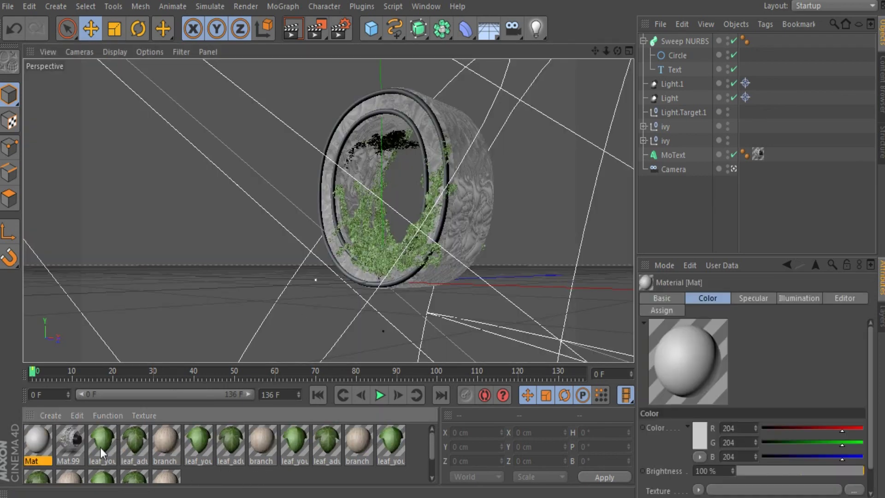
pyautogui.doubleClick(31, 435)
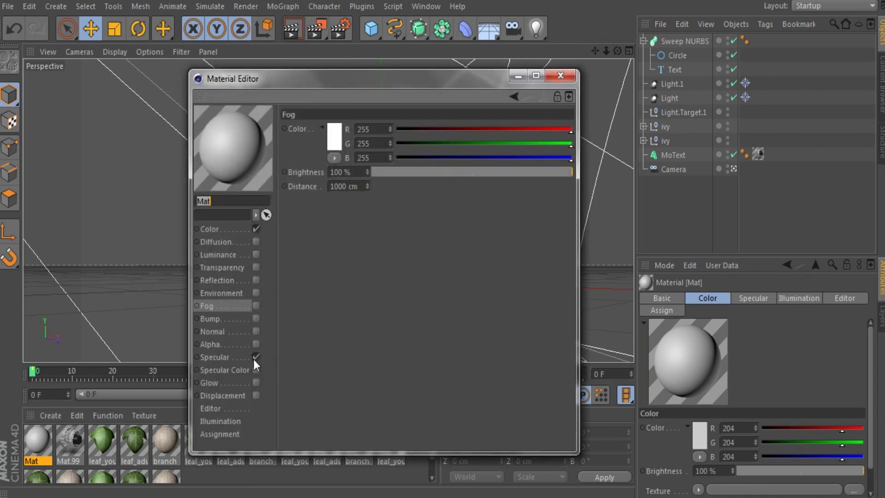
pyautogui.click(255, 357)
# Set the new material's colour to pure white (255, 255, 255) and enable its Luminance channel.
pyautogui.click(253, 228)
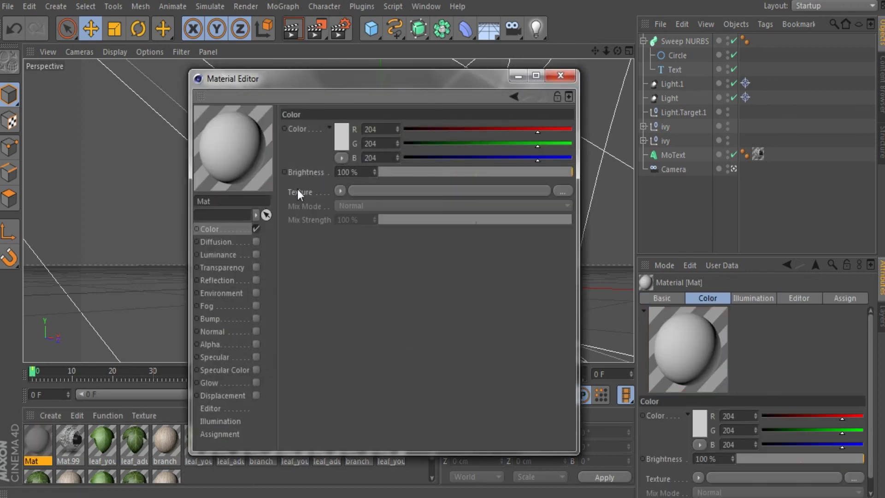
pyautogui.click(340, 137)
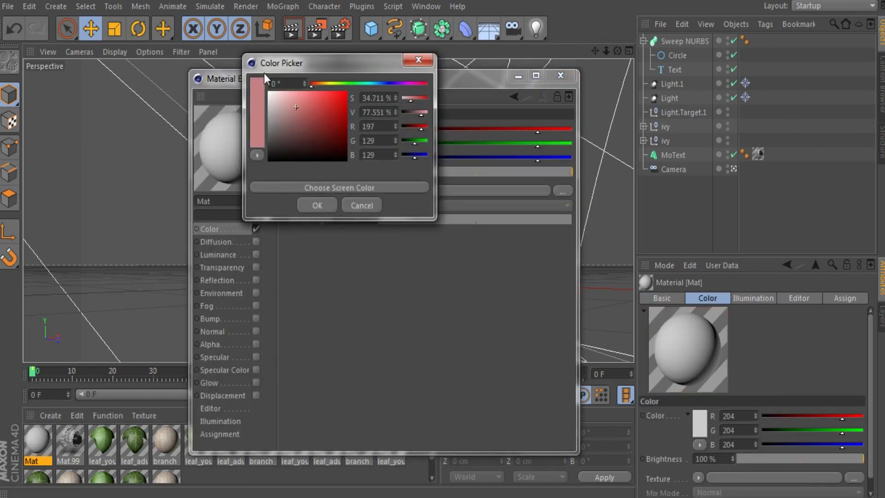
pyautogui.click(318, 205)
pyautogui.click(256, 254)
pyautogui.click(560, 76)
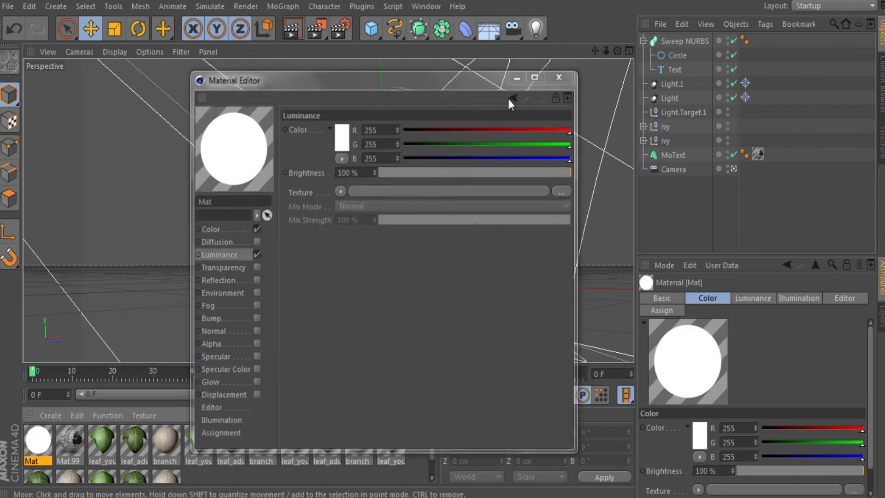
# Apply the white Mat material to the Sweep NURBS and render the view to check the glowing outline.
pyautogui.moveTo(218, 227); pyautogui.dragTo(668, 41)
pyautogui.click(474, 91)
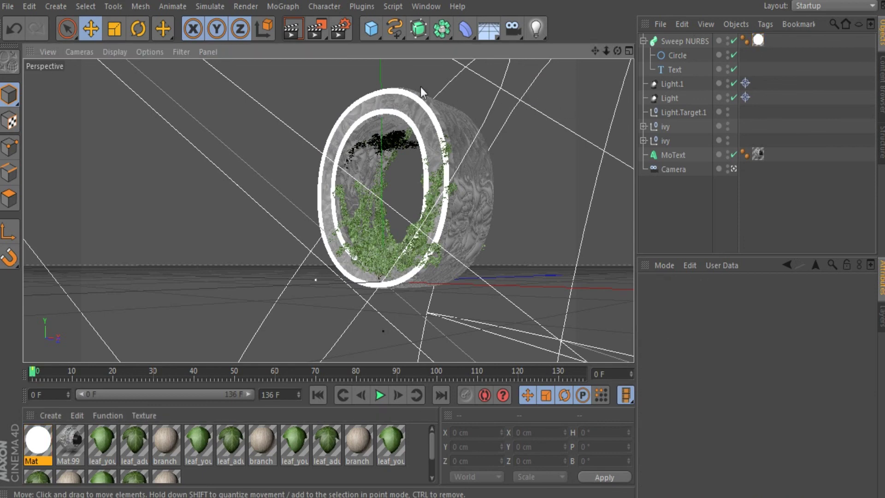
pyautogui.click(293, 29)
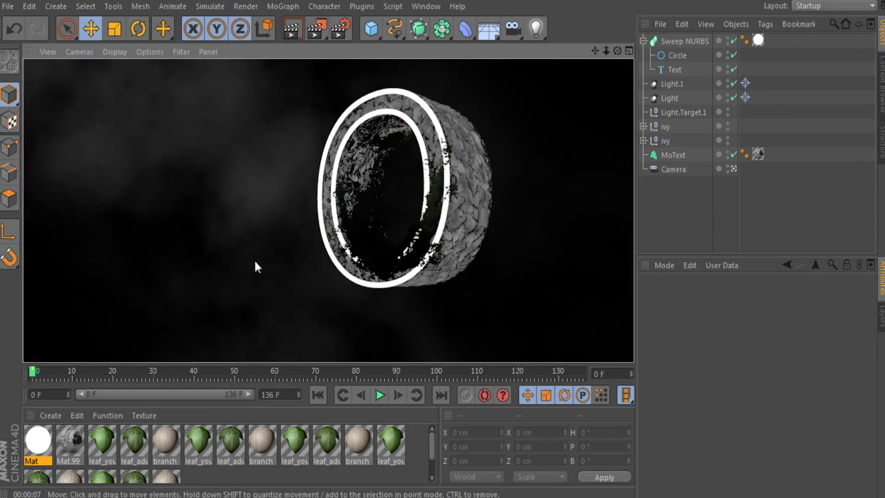
pyautogui.click(69, 162)
pyautogui.click(230, 83)
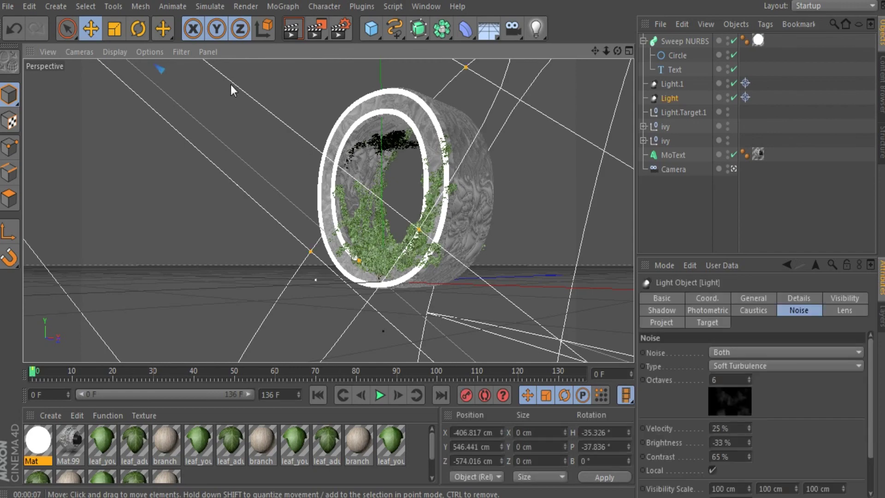
pyautogui.click(308, 98)
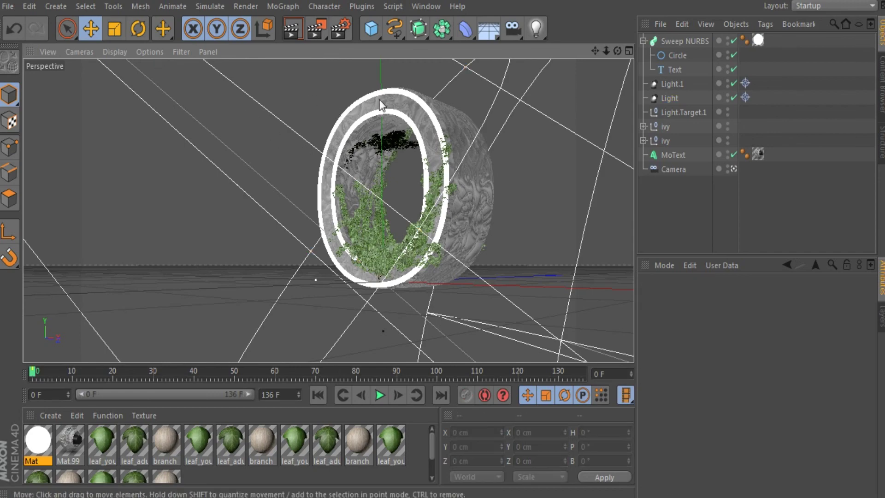
# Switch to the desktop, view the LIFE EP image as a reference and close it.
pyautogui.click(490, 224)
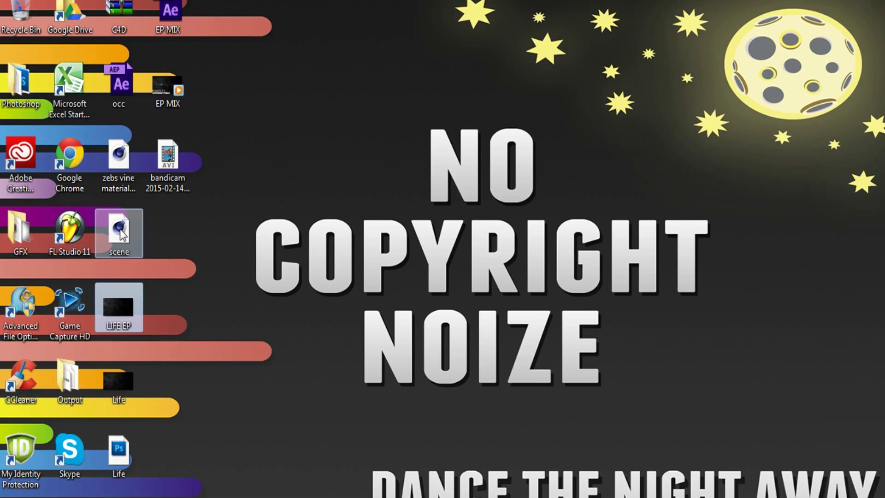
pyautogui.doubleClick(118, 307)
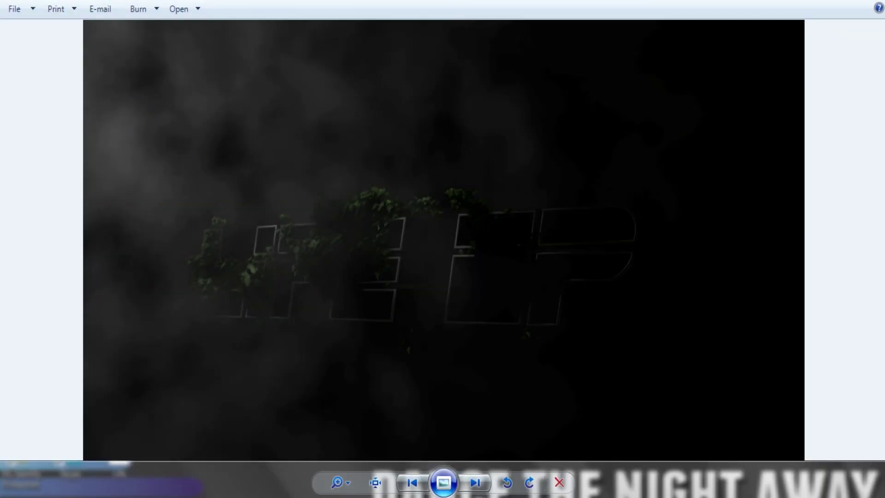
pyautogui.rightClick(267, 494)
pyautogui.click(256, 476)
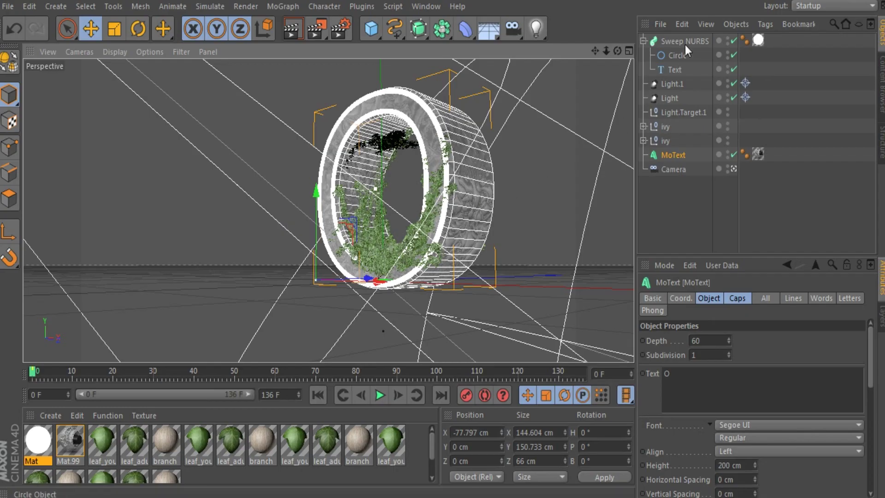
# Return to Cinema 4D and delete the Sweep NURBS outline together with its Circle and Text splines.
pyautogui.click(687, 41)
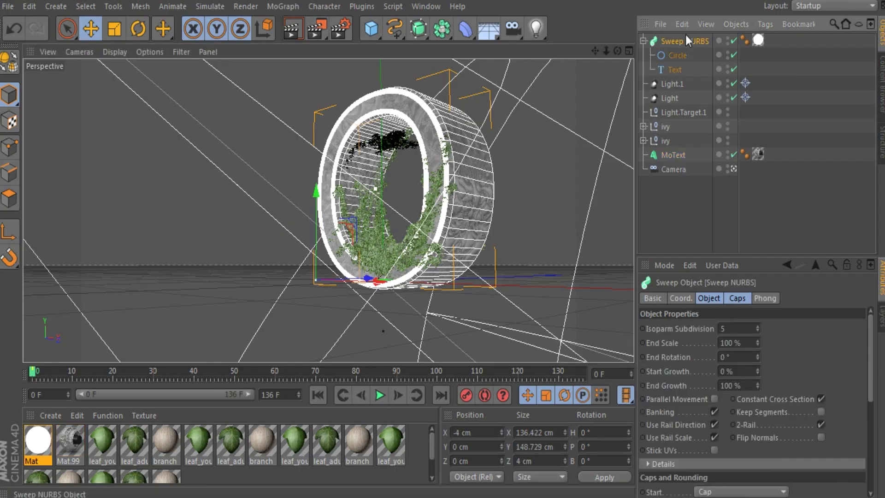
pyautogui.press('Delete')
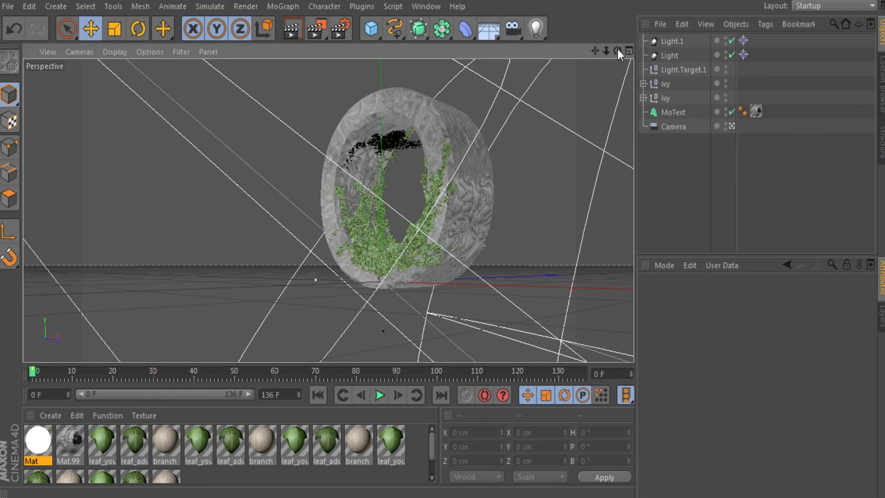
# Open the settings of Light.1 and the Light object in turn.
pyautogui.click(671, 41)
pyautogui.click(667, 56)
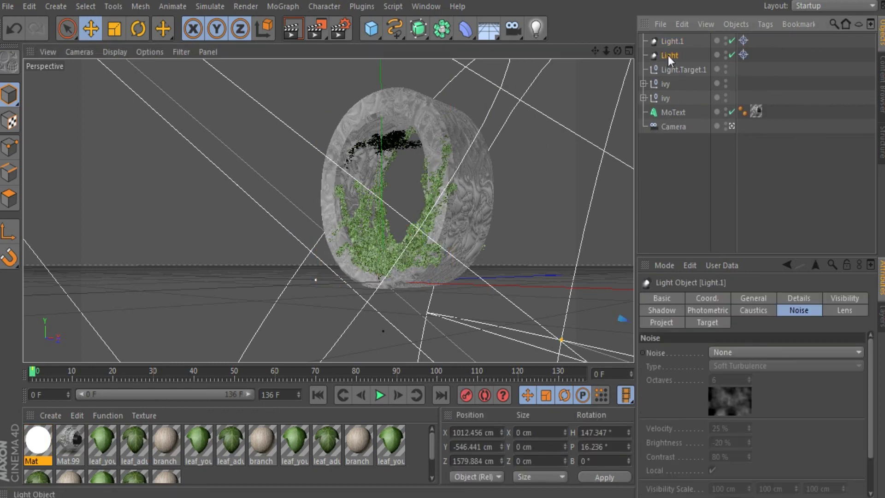